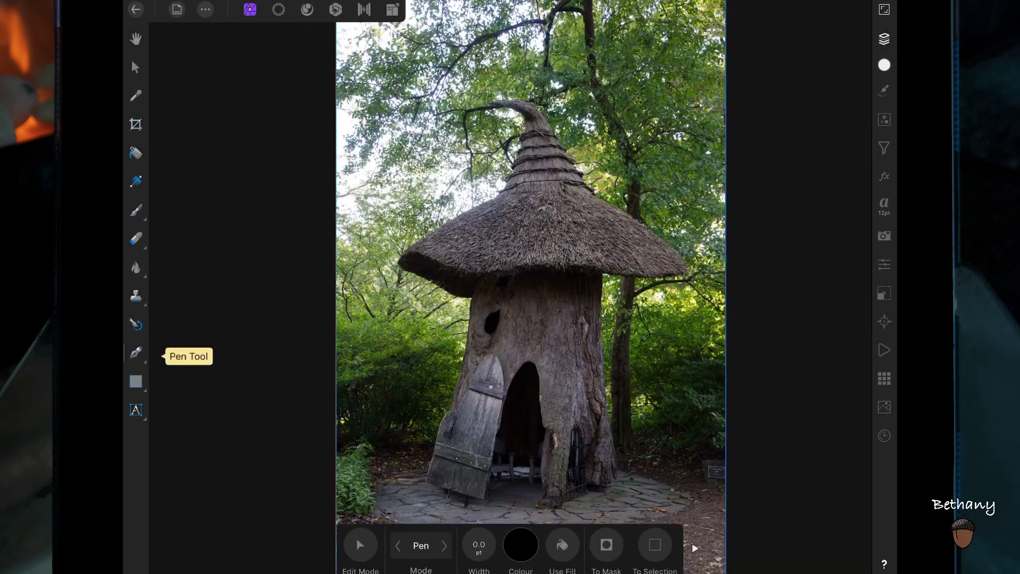
Trace the hut's outline with the Pen tool from the roof tip down the trunk, door and ground
scroll(583, 344, "up", 5)
scroll(583, 344, "up", 3)
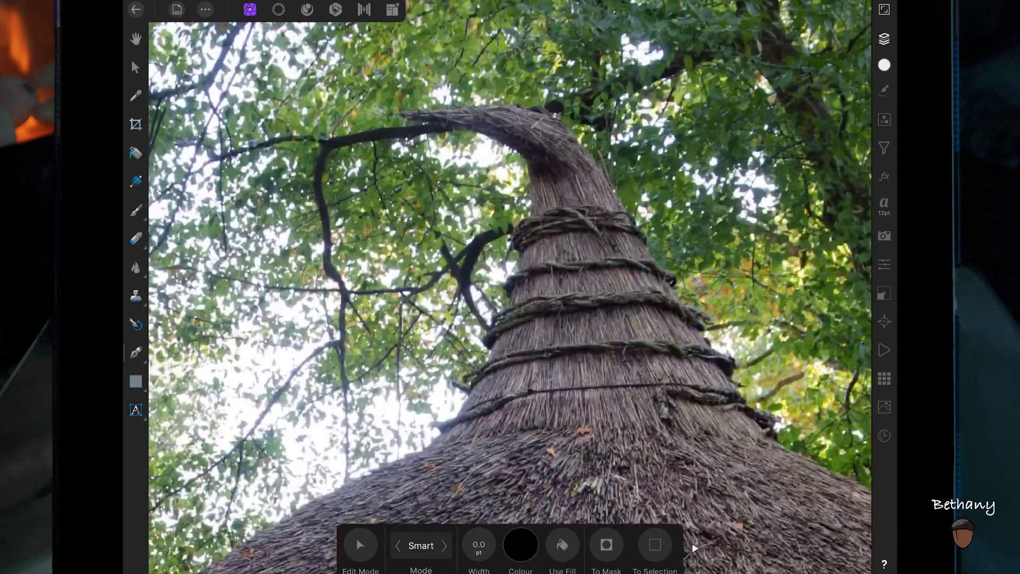
mouse_move(526, 171)
left_mouse_down()
mouse_move(530, 217)
mouse_move(510, 235)
mouse_move(489, 355)
mouse_move(422, 475)
mouse_move(376, 520)
left_mouse_up()
scroll(611, 381, "up", 3)
scroll(510, 287, "down", 3)
left_click_drag(274, 479, 236, 522)
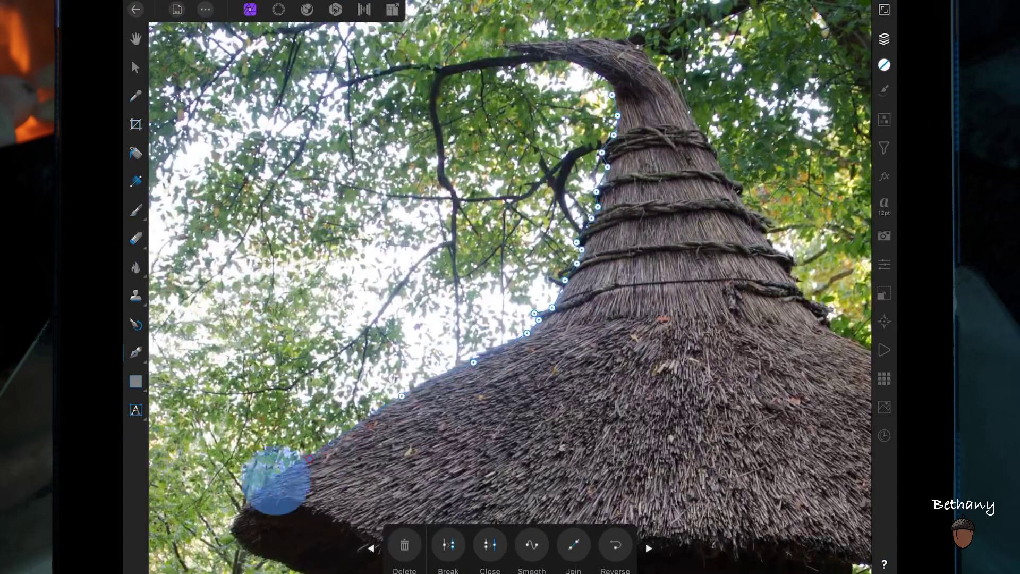
scroll(510, 287, "down", 5)
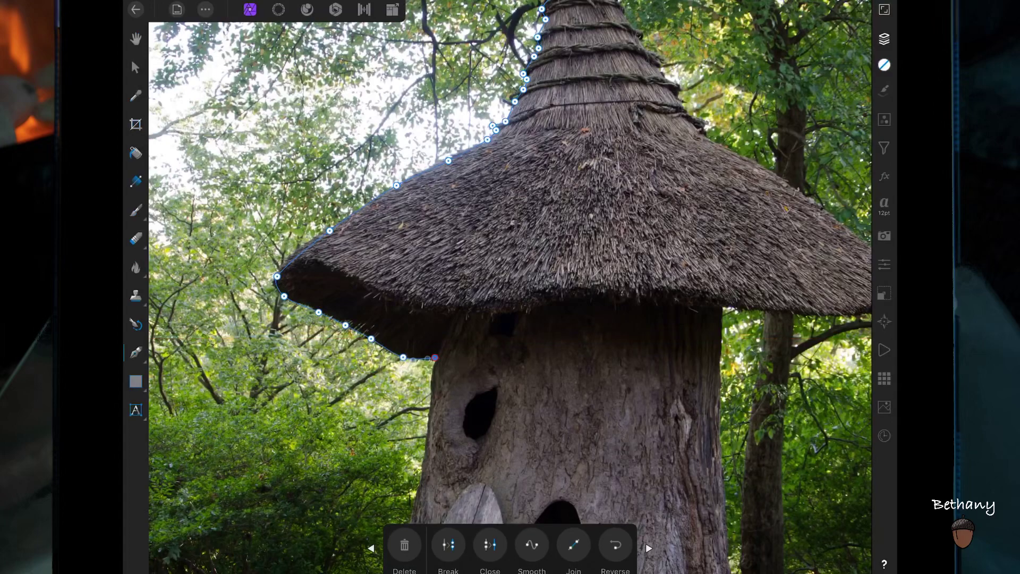
scroll(613, 297, "down", 2)
scroll(613, 297, "up", 3)
left_click_drag(374, 158, 326, 365)
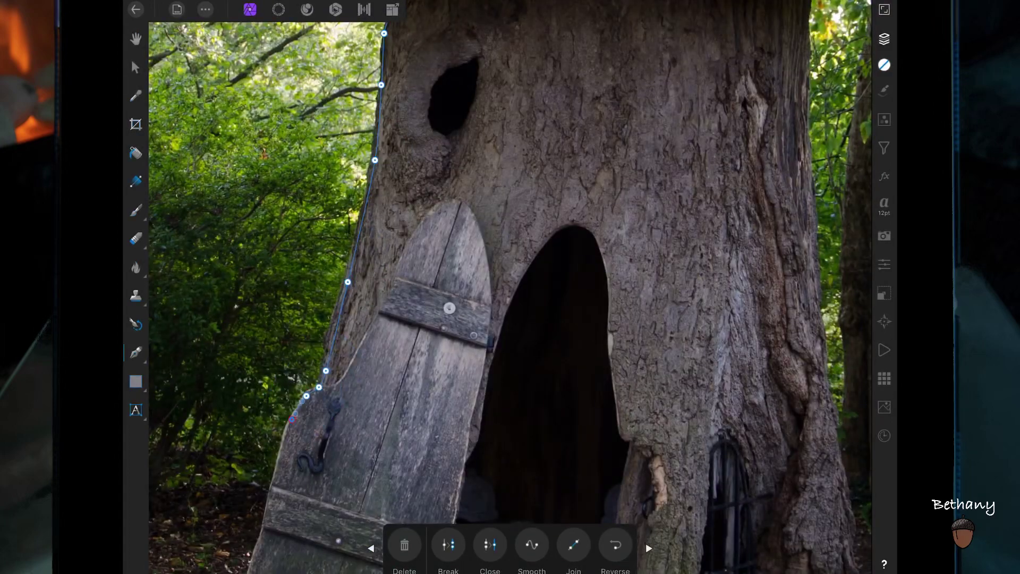
scroll(510, 287, "down", 2)
scroll(510, 287, "up", 2)
left_click(331, 335)
scroll(510, 287, "down", 2)
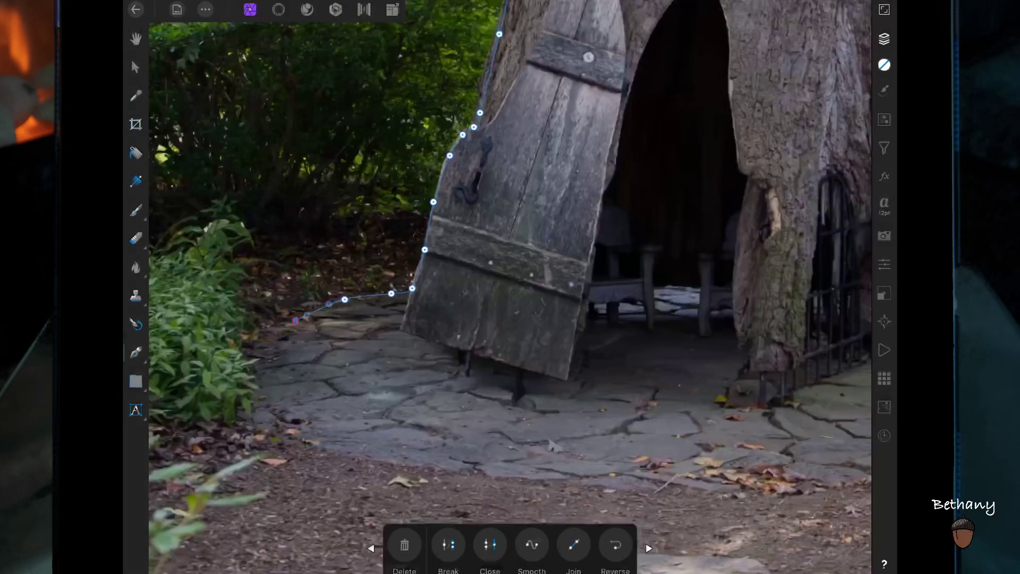
mouse_move(346, 452)
left_mouse_down()
mouse_move(435, 468)
mouse_move(570, 302)
left_mouse_up()
Continue the outline up the trunk's right edge and around the thatched roof, closing the path
scroll(435, 468, "right", 10)
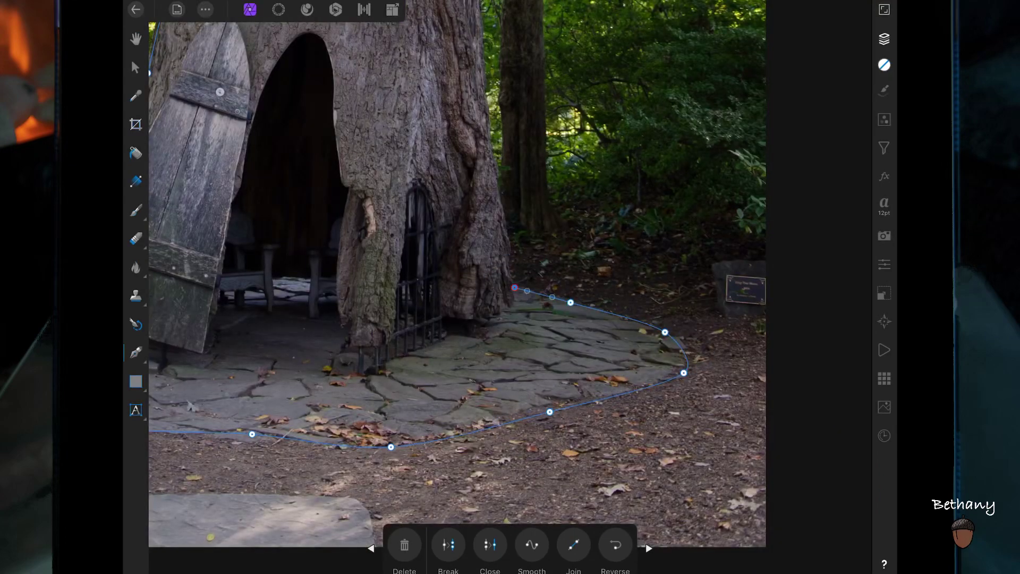
left_click_drag(515, 287, 486, 62)
scroll(511, 287, "up", 5)
scroll(510, 287, "up", 2)
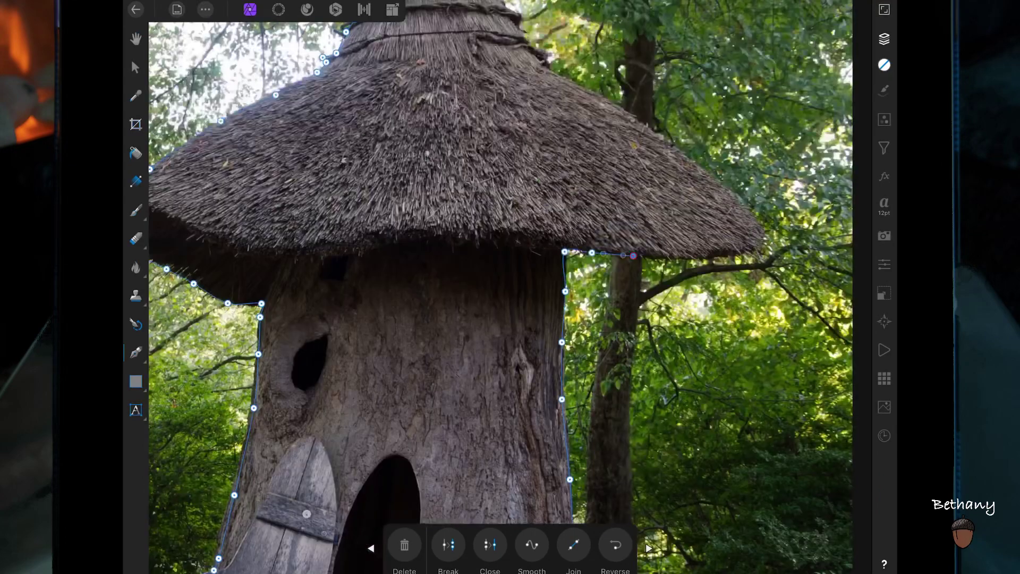
left_click_drag(695, 256, 658, 135)
left_click_drag(541, 52, 511, 19)
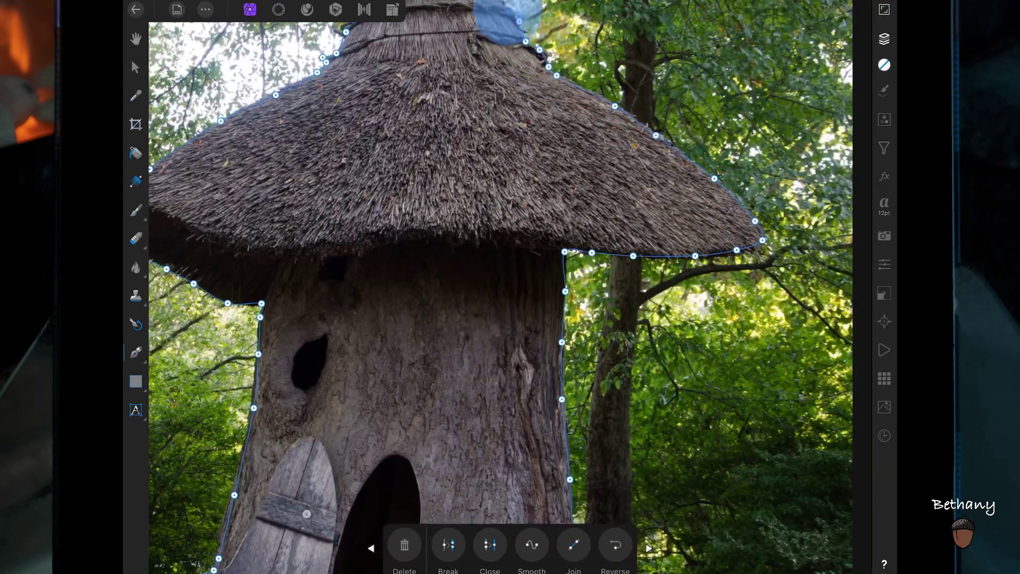
scroll(510, 287, "up", 5)
scroll(728, 314, "up", 2)
left_click_drag(467, 243, 374, 80)
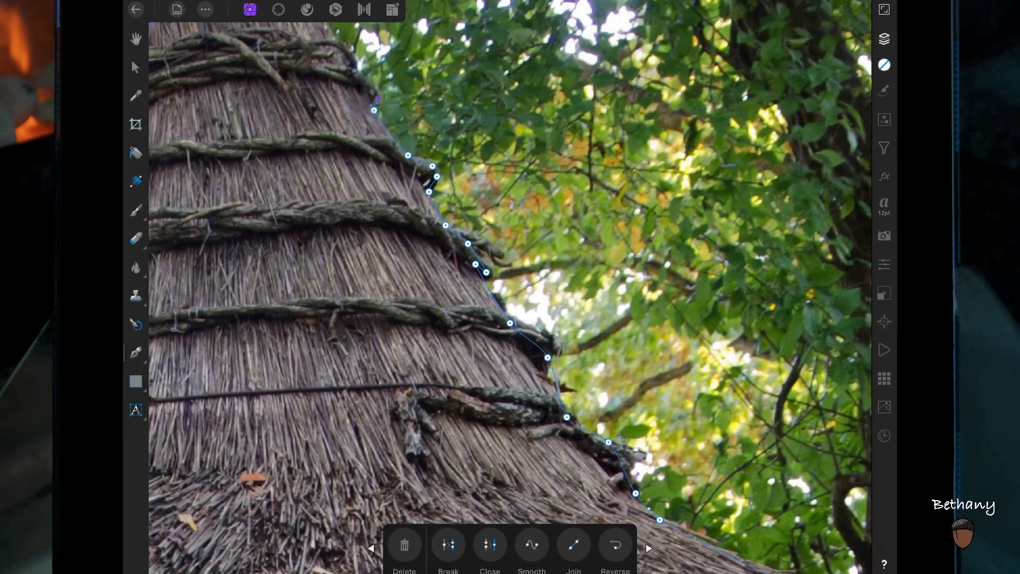
scroll(507, 143, "up", 5)
scroll(510, 287, "up", 3)
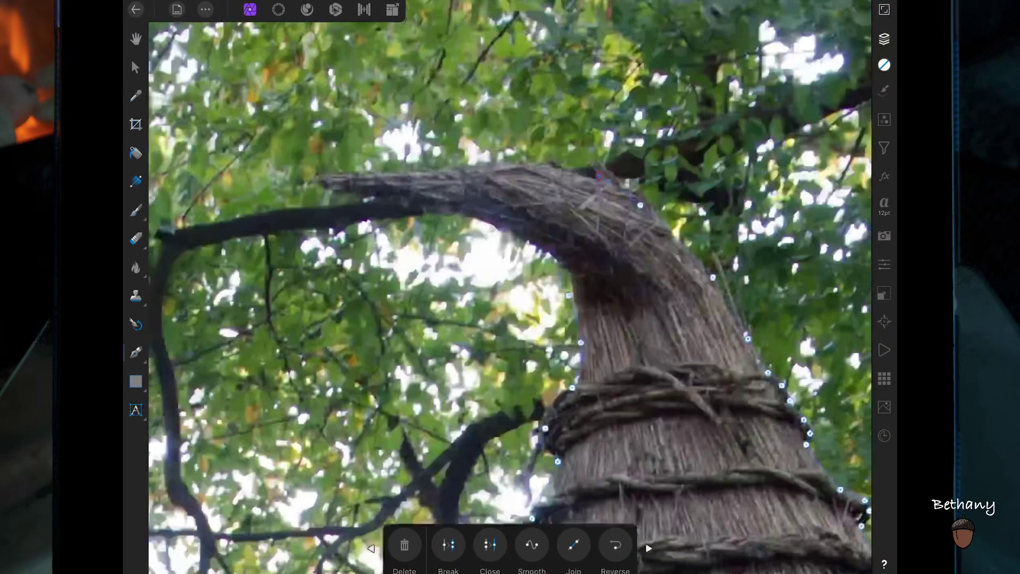
mouse_move(599, 176)
left_mouse_down()
mouse_move(353, 177)
mouse_move(567, 272)
left_mouse_up()
left_click(573, 283)
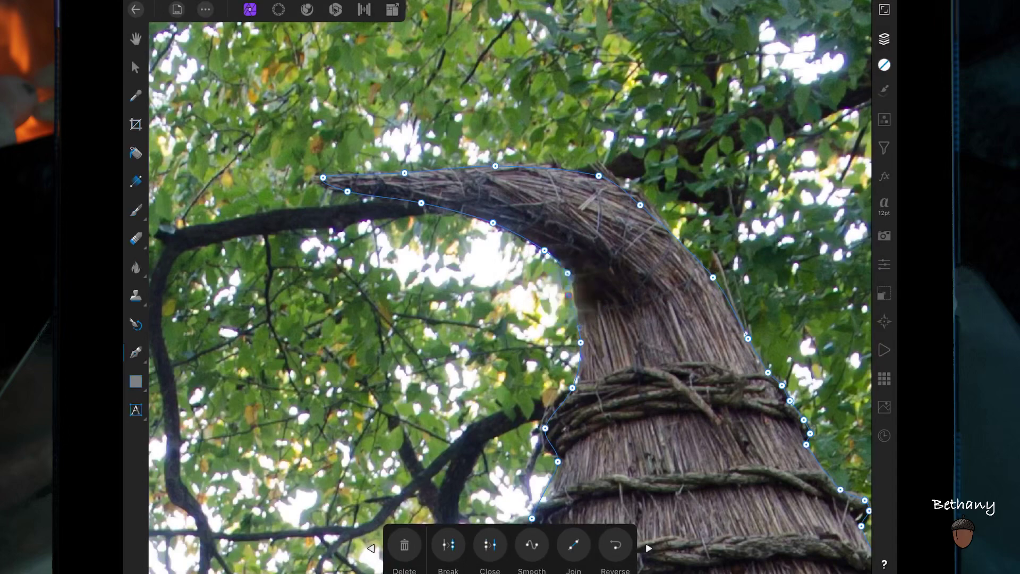
left_click_drag(642, 200, 733, 311)
scroll(510, 287, "down", 3)
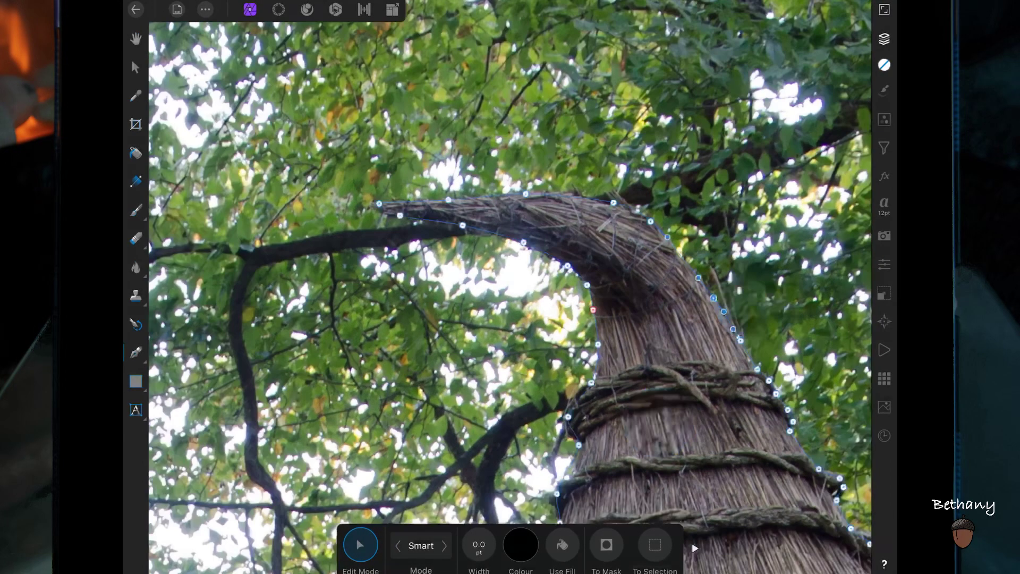
scroll(510, 287, "down", 3)
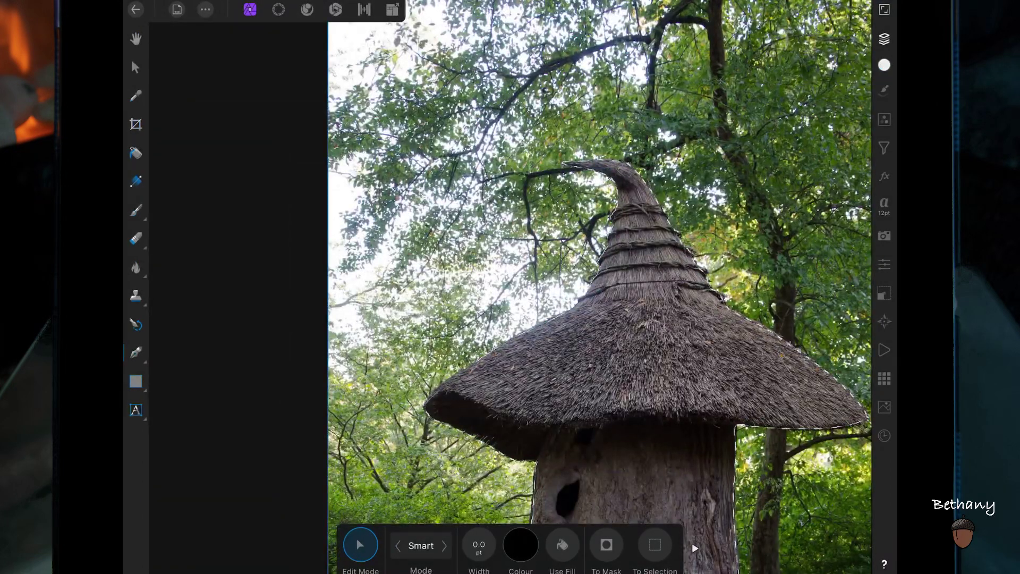
Turn the hut path into a selection, add a Mask Layer to hide the garden, then deselect
left_click(278, 9)
left_click(785, 36)
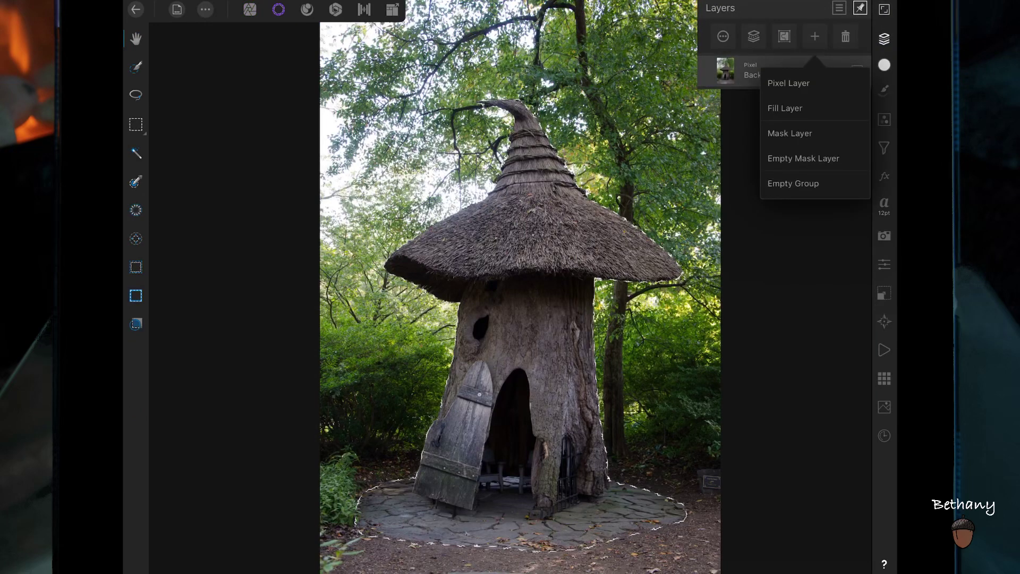
left_click(797, 133)
right_click(532, 384)
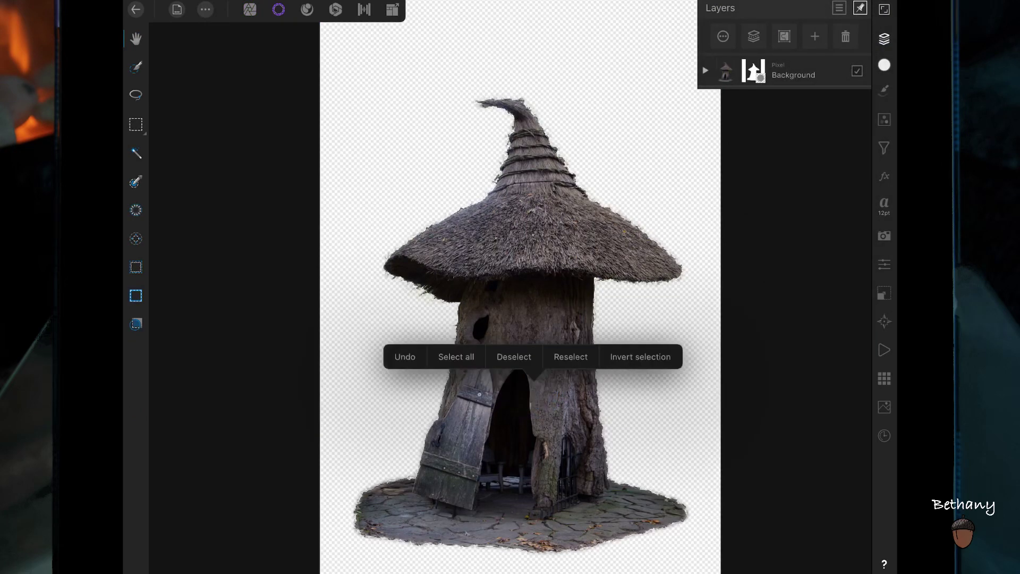
left_click(516, 360)
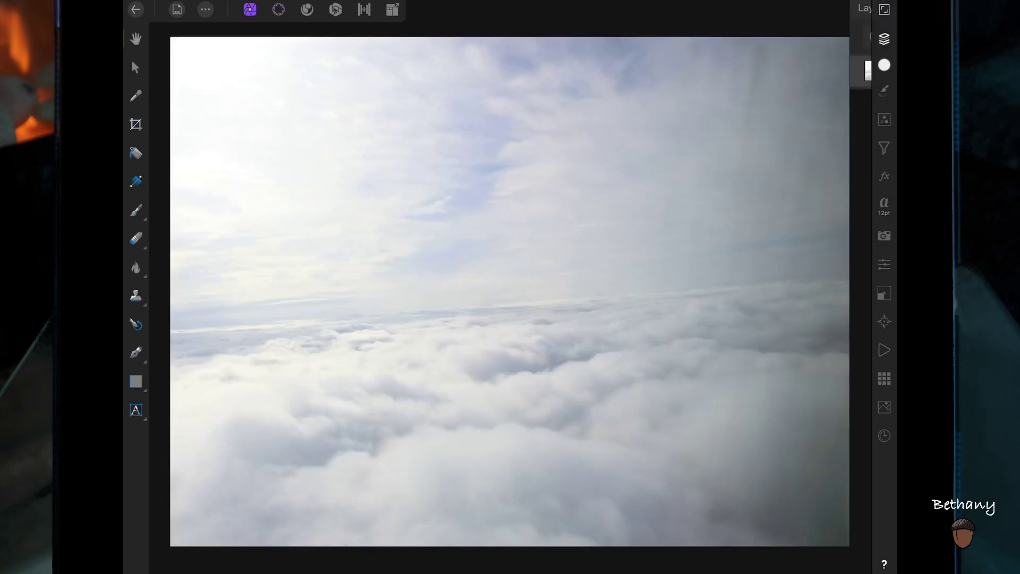
Add a Fill Layer over the clouds coloured a soft peach
left_click(814, 34)
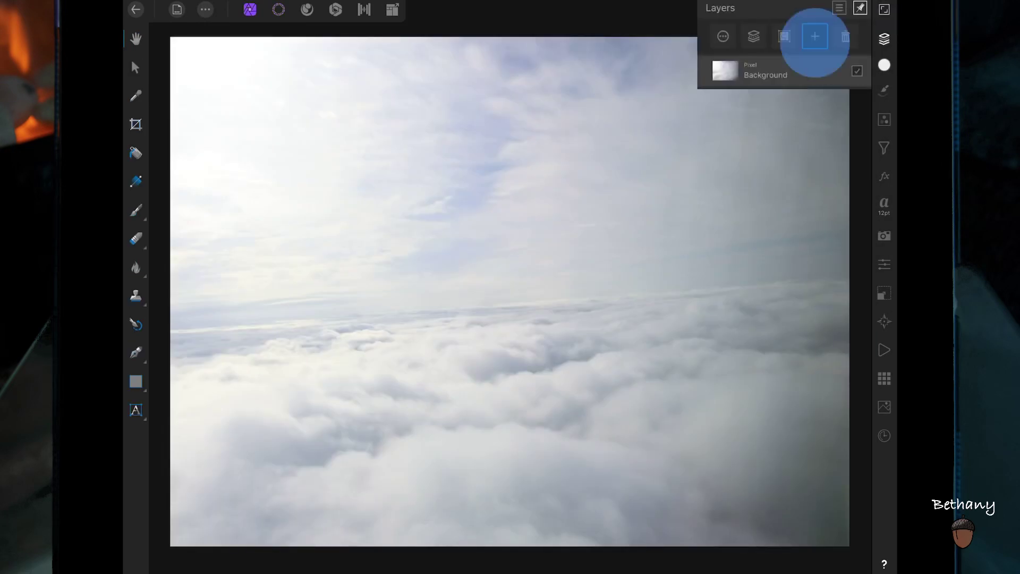
left_click(786, 104)
left_click(885, 65)
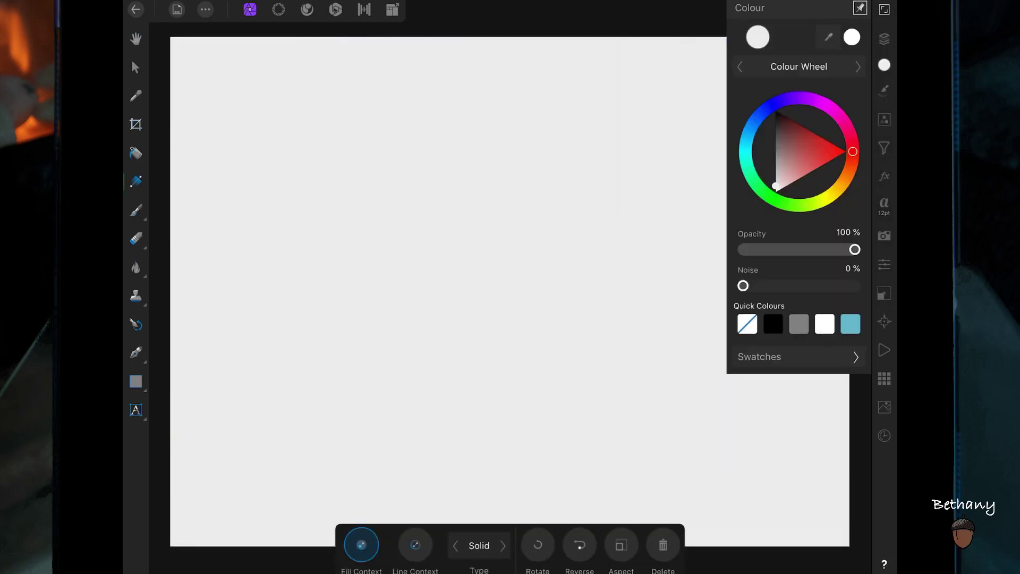
mouse_move(853, 152)
left_mouse_down()
mouse_move(842, 184)
mouse_move(800, 153)
left_mouse_up()
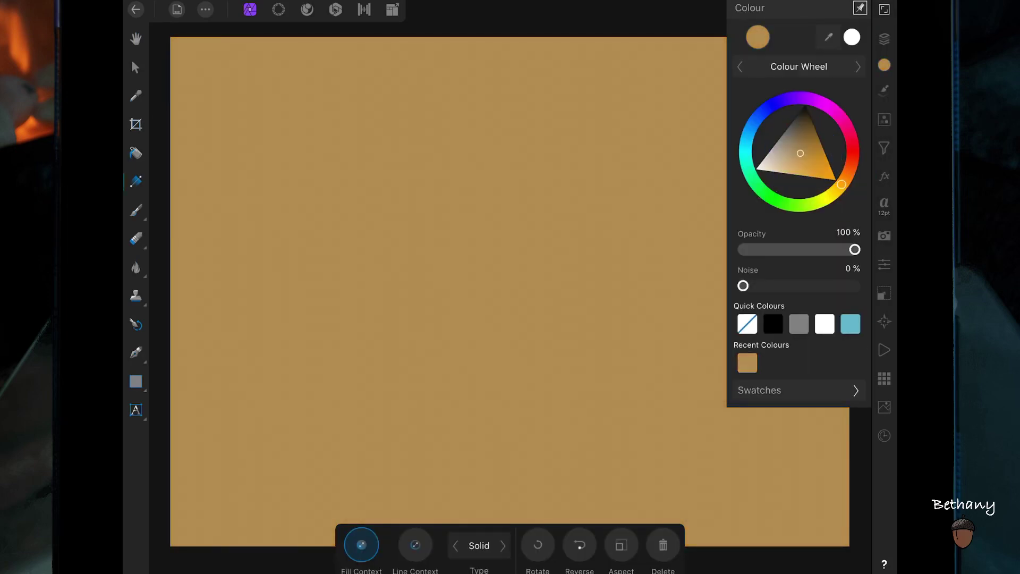
left_click_drag(842, 185, 847, 176)
left_click_drag(800, 153, 788, 161)
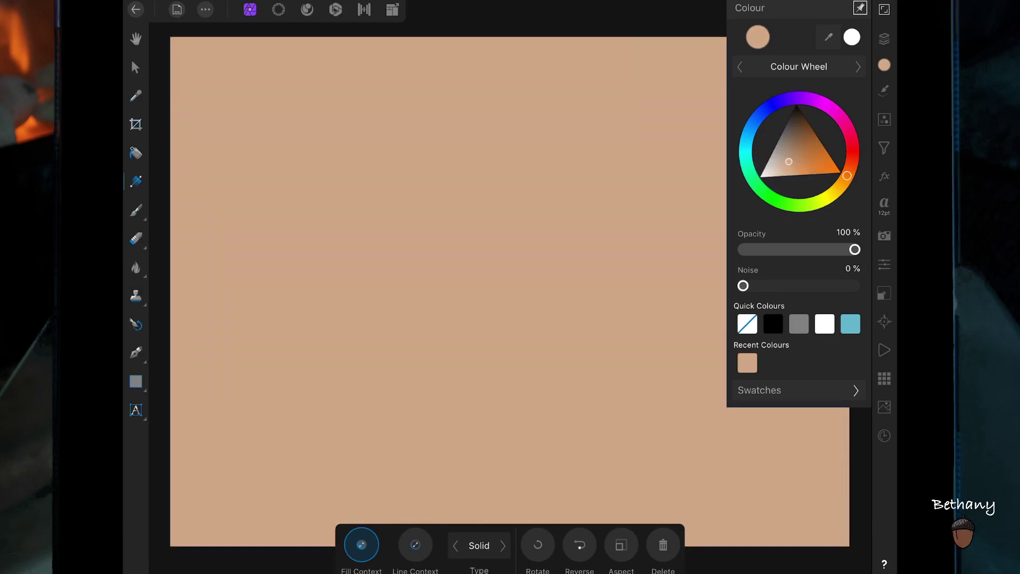
left_click(884, 38)
Mask the fill layer with a vertical white-to-black gradient so the clouds show through below
left_click(815, 36)
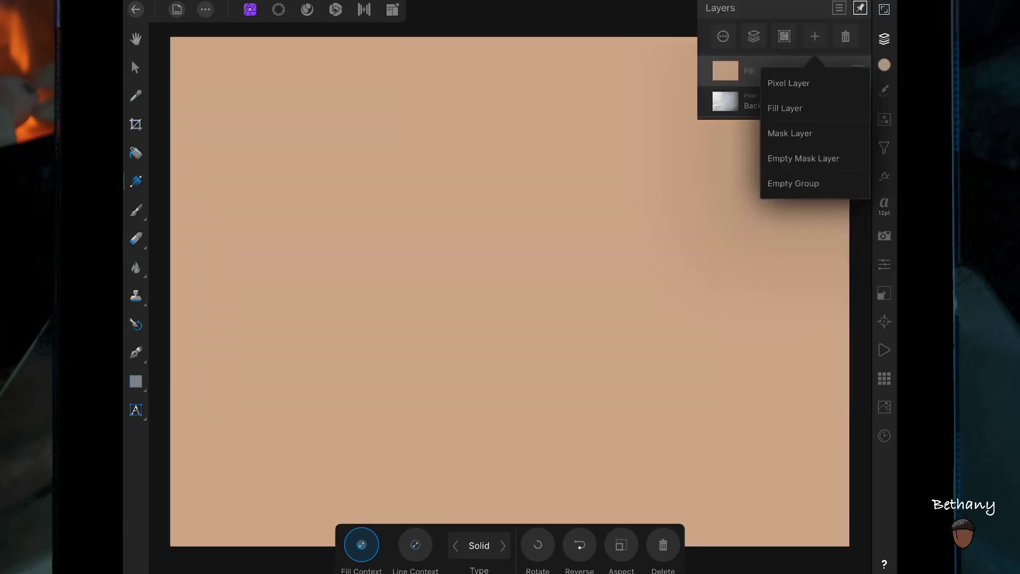
left_click(790, 133)
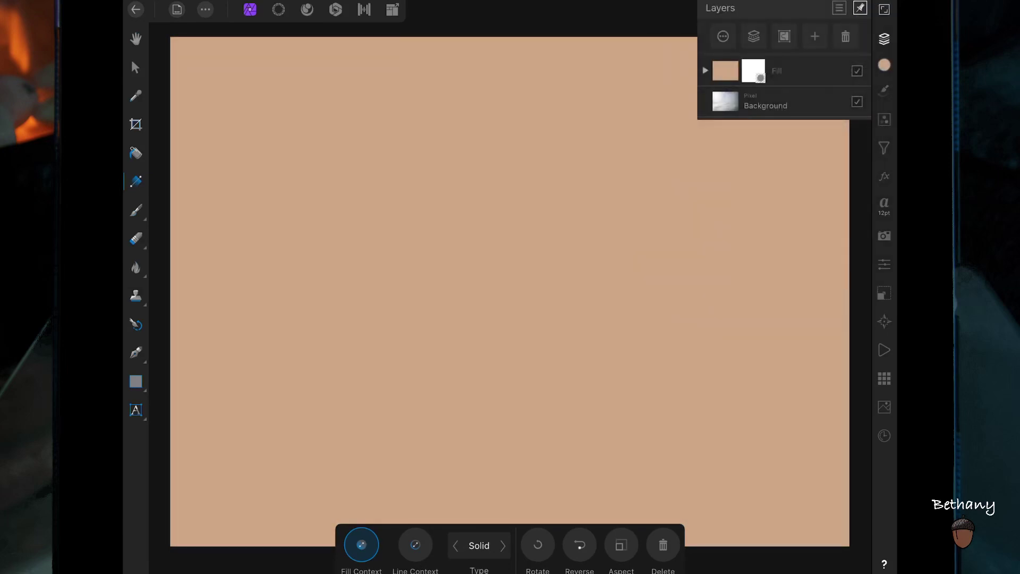
left_click_drag(458, 98, 468, 345)
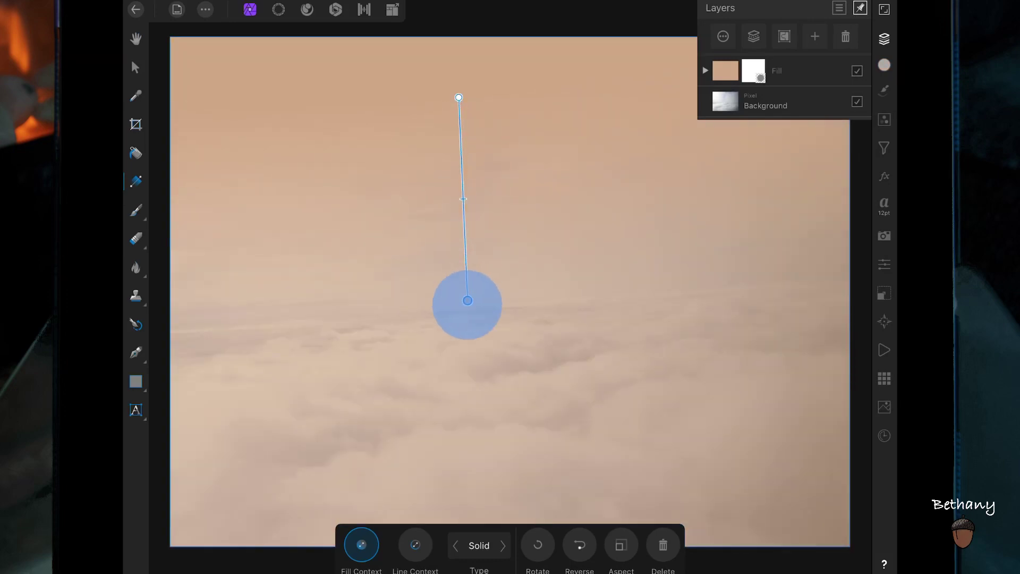
left_click(885, 65)
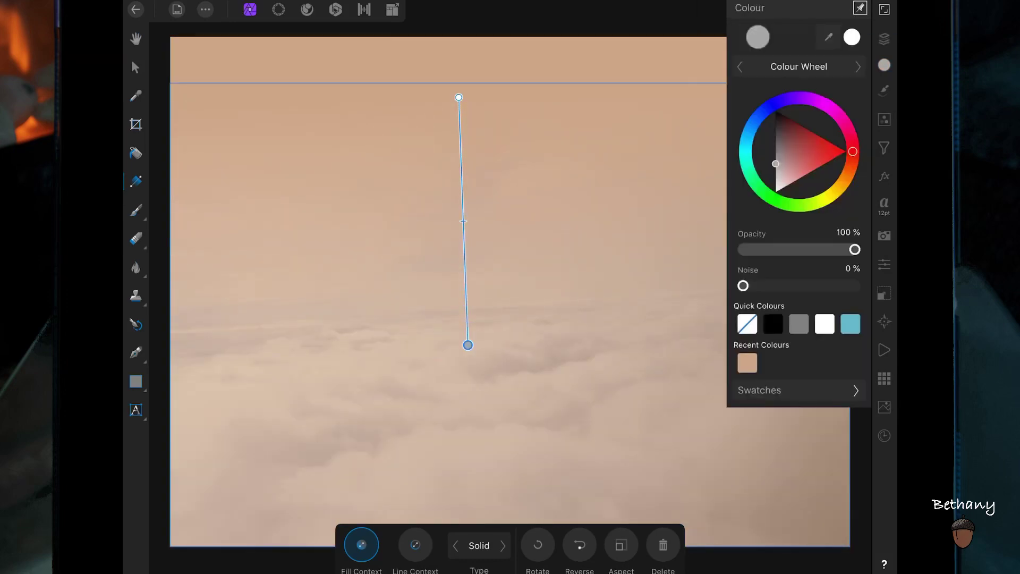
left_click_drag(782, 158, 775, 111)
left_click_drag(468, 345, 472, 468)
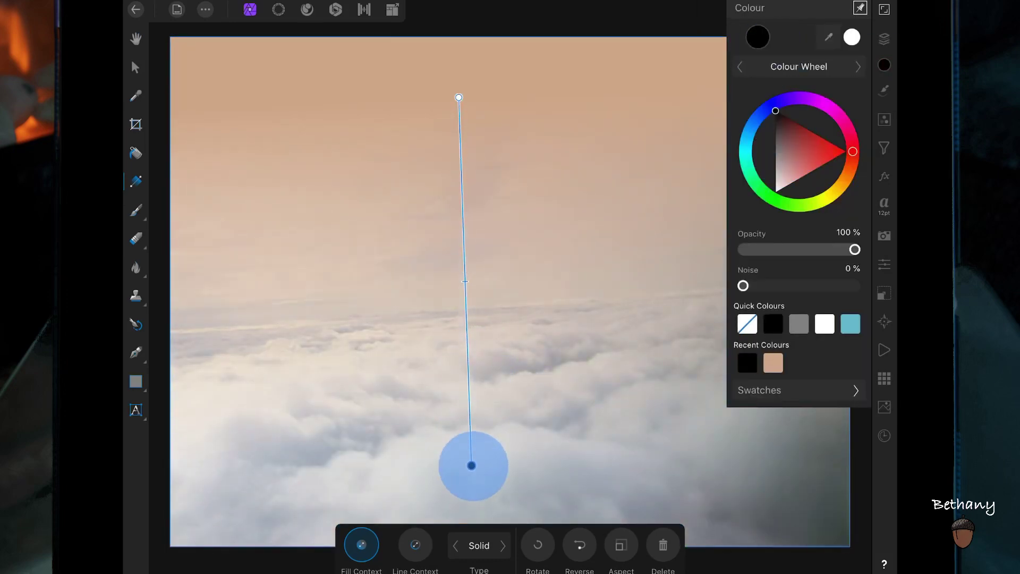
Extend the gradient below the image, raise its midpoint, and set fill opacity to about 71%
left_click(884, 39)
scroll(637, 268, "down", 3)
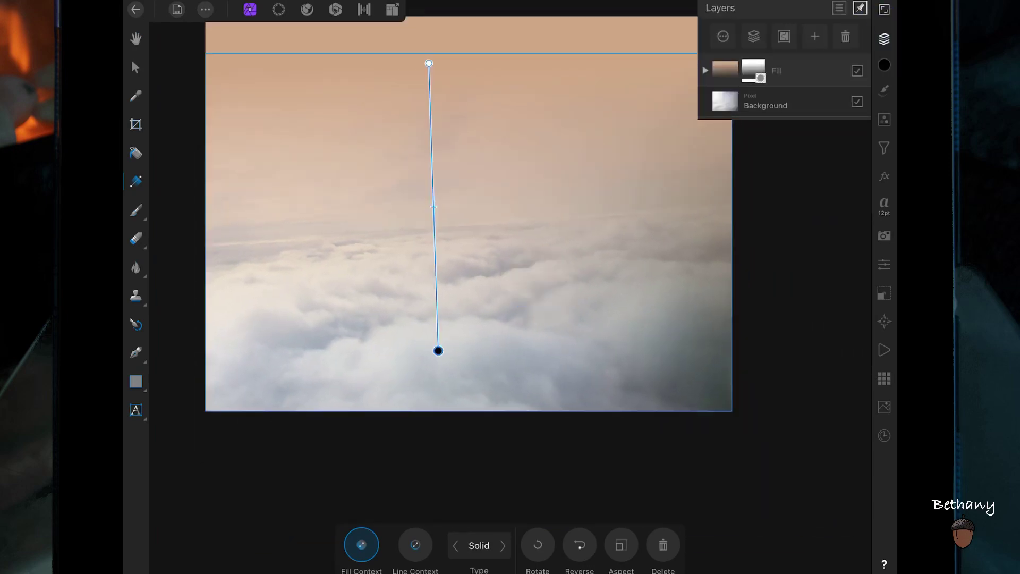
left_click_drag(437, 348, 445, 465)
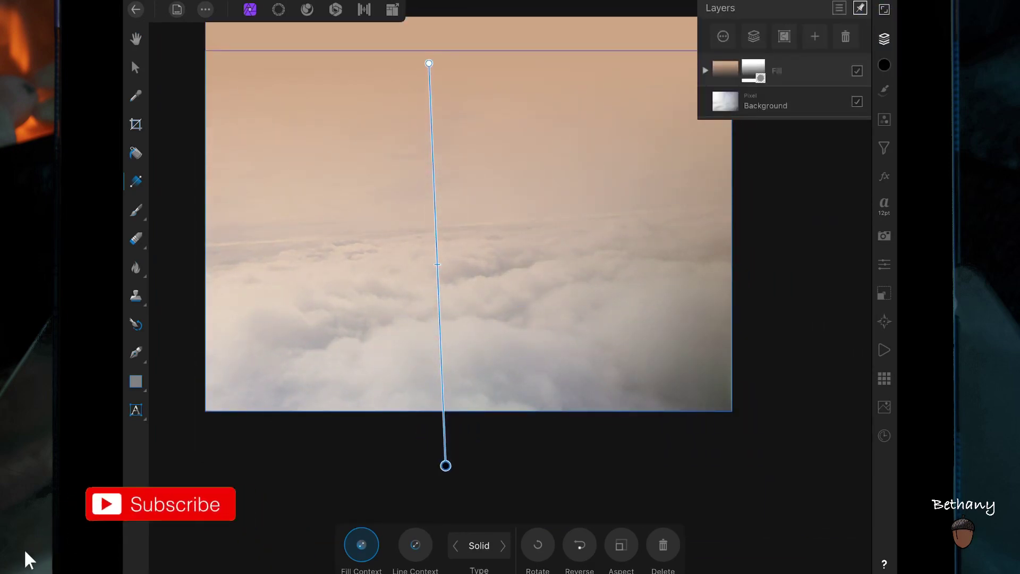
scroll(468, 239, "down", 2)
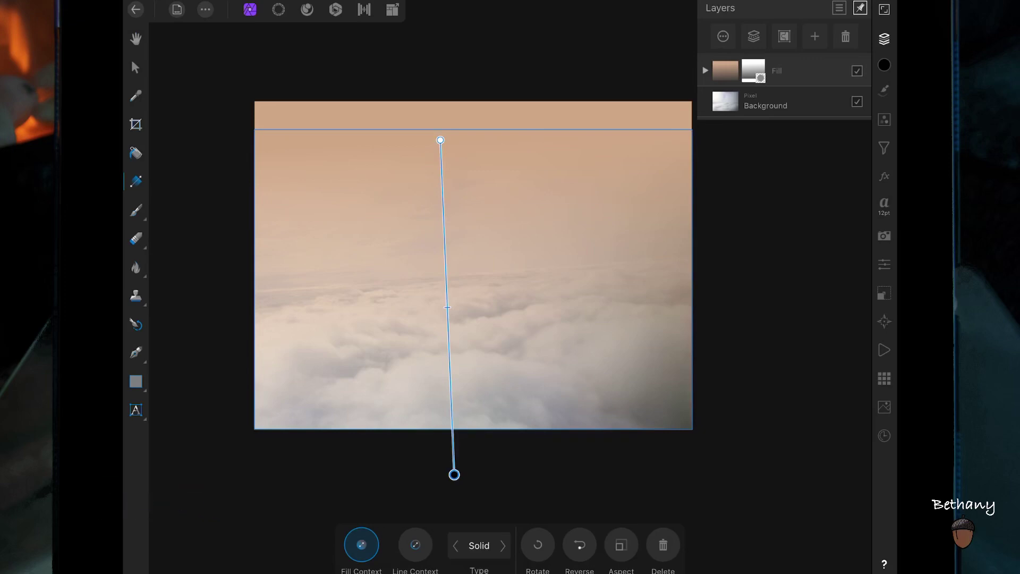
mouse_move(447, 307)
left_mouse_down()
mouse_move(450, 288)
mouse_move(449, 303)
left_mouse_up()
left_click(453, 473)
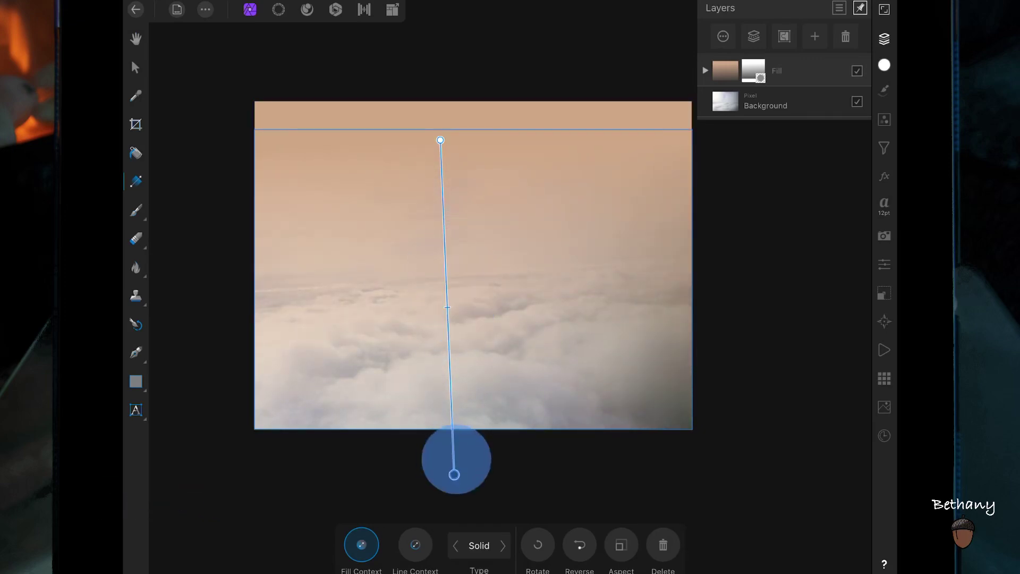
left_click_drag(850, 79, 810, 78)
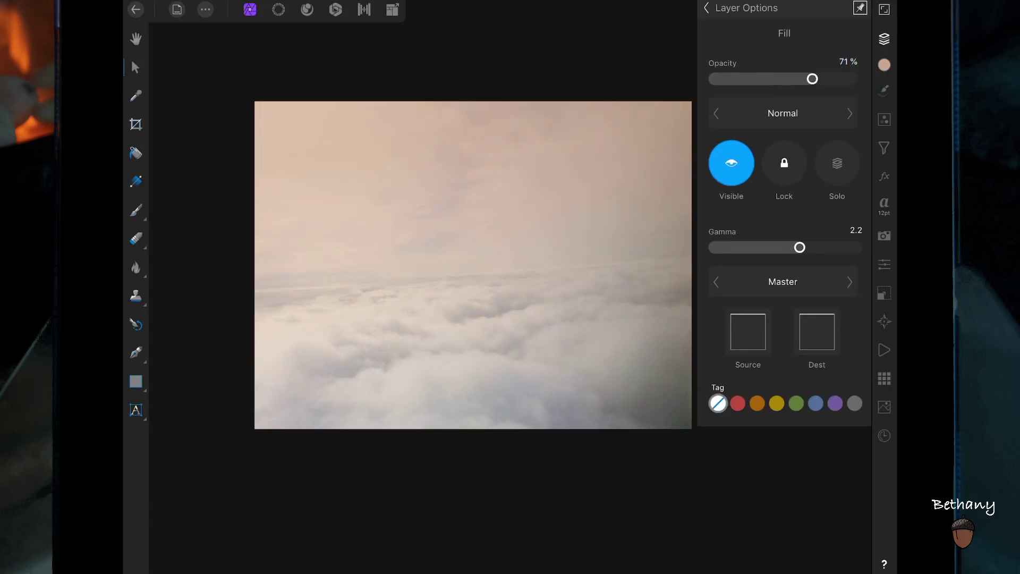
left_click(135, 181)
Enlarge, slightly rotate and reposition the cloud background so it covers the canvas
left_click(136, 67)
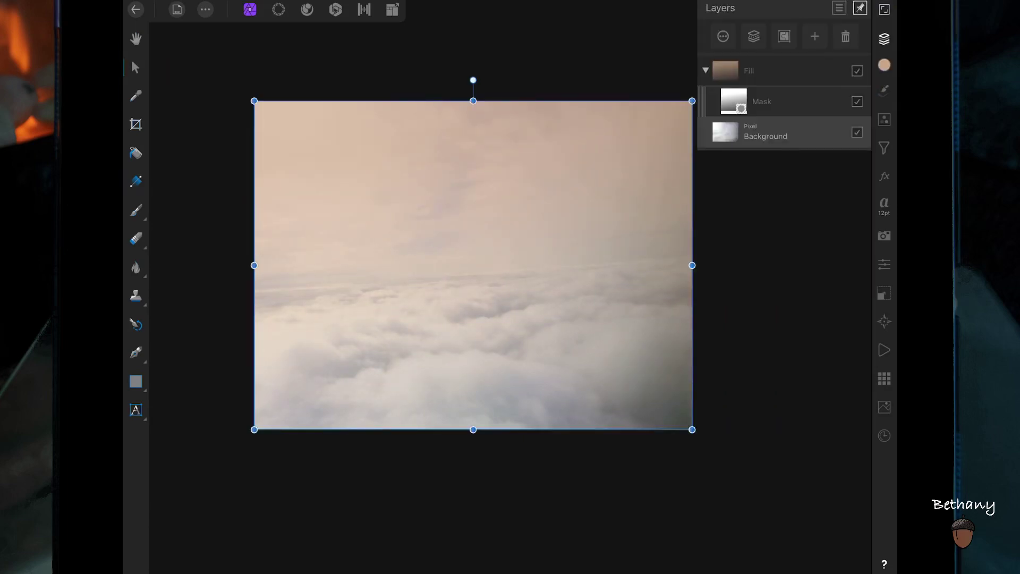
left_click_drag(692, 429, 722, 451)
left_click_drag(676, 395, 668, 385)
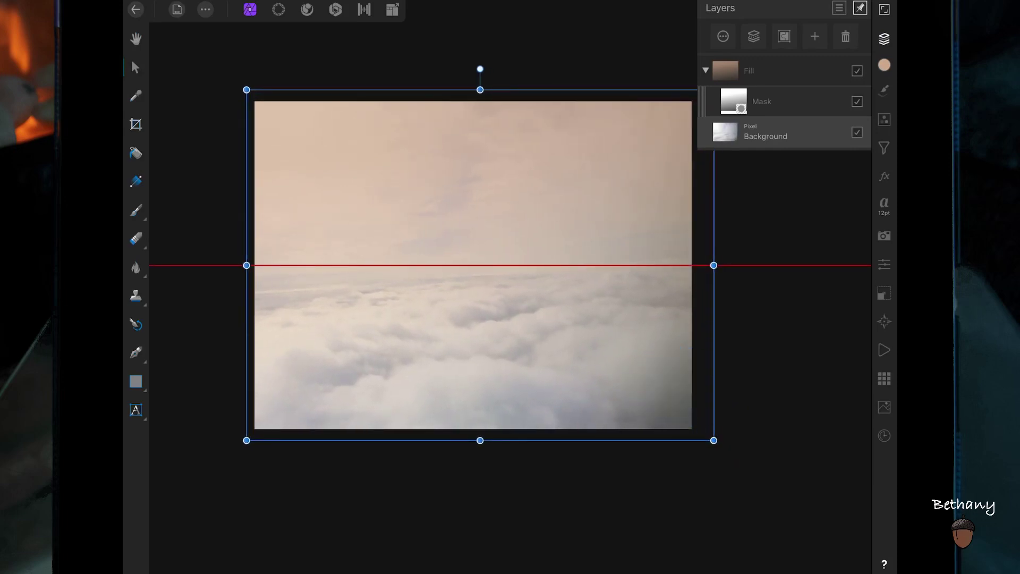
left_click_drag(474, 62, 478, 69)
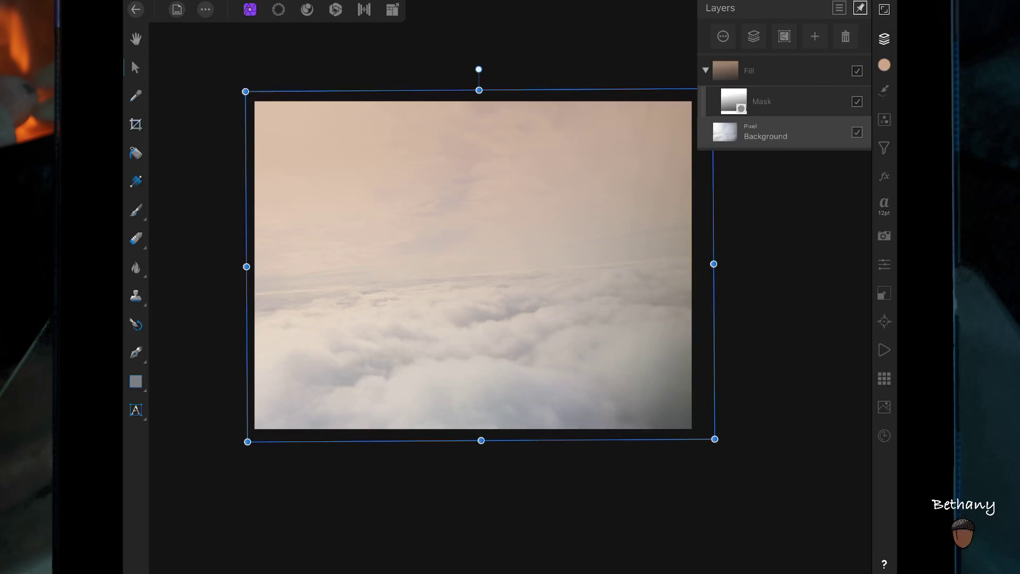
left_click(883, 293)
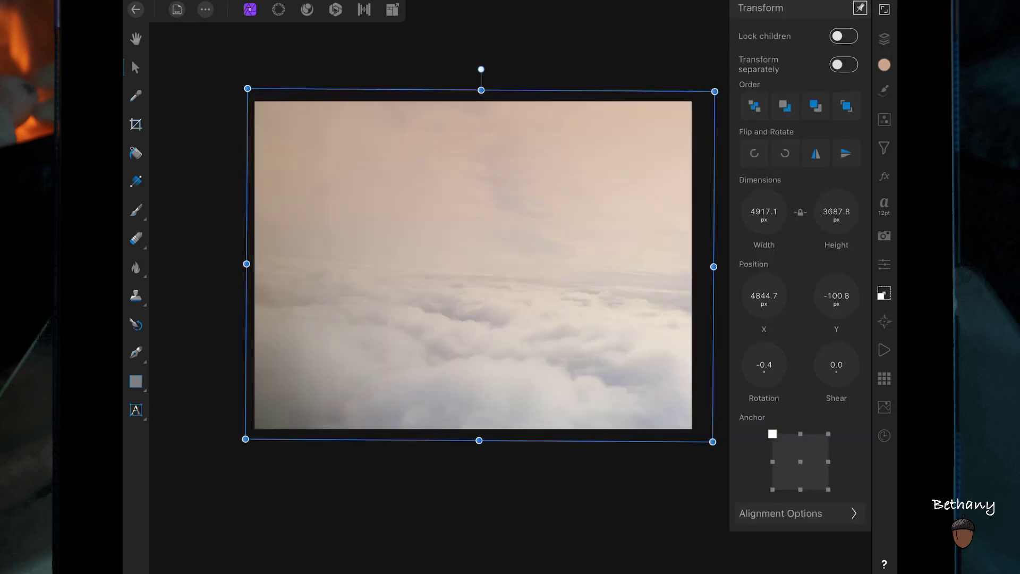
left_click_drag(245, 439, 221, 457)
left_click_drag(498, 237, 490, 228)
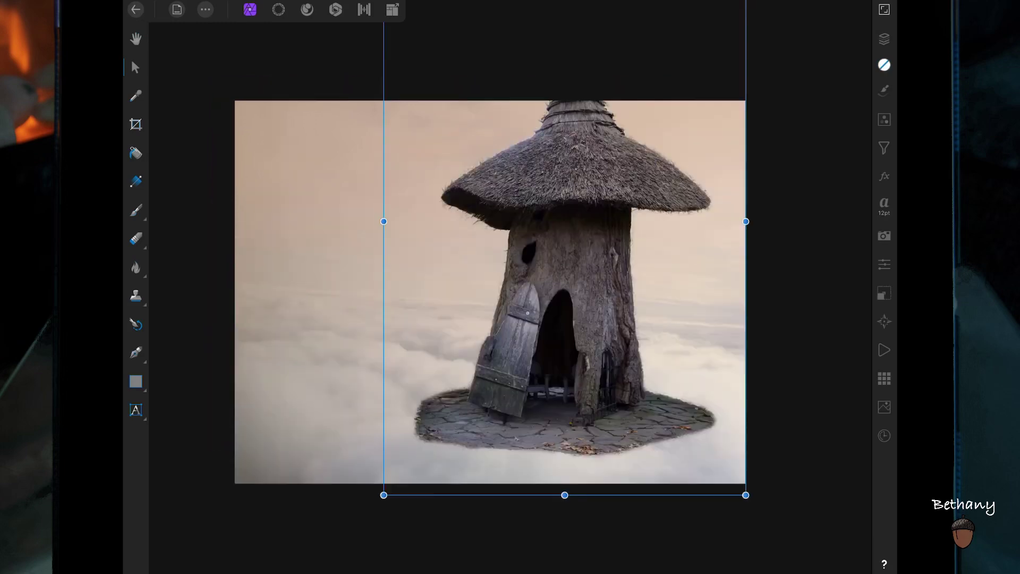
Shrink the tree-stump house, move it down onto the clouds and tilt it slightly
left_click_drag(744, 491, 548, 190)
left_click_drag(529, 48, 581, 212)
left_click_drag(604, 110, 570, 144)
mouse_move(501, 122)
left_mouse_down()
mouse_move(532, 139)
mouse_move(582, 133)
left_mouse_up()
Tilt the house further, move the island layer beneath it, and shrink and position the island under the hut
left_click_drag(558, 229, 554, 264)
left_click(884, 38)
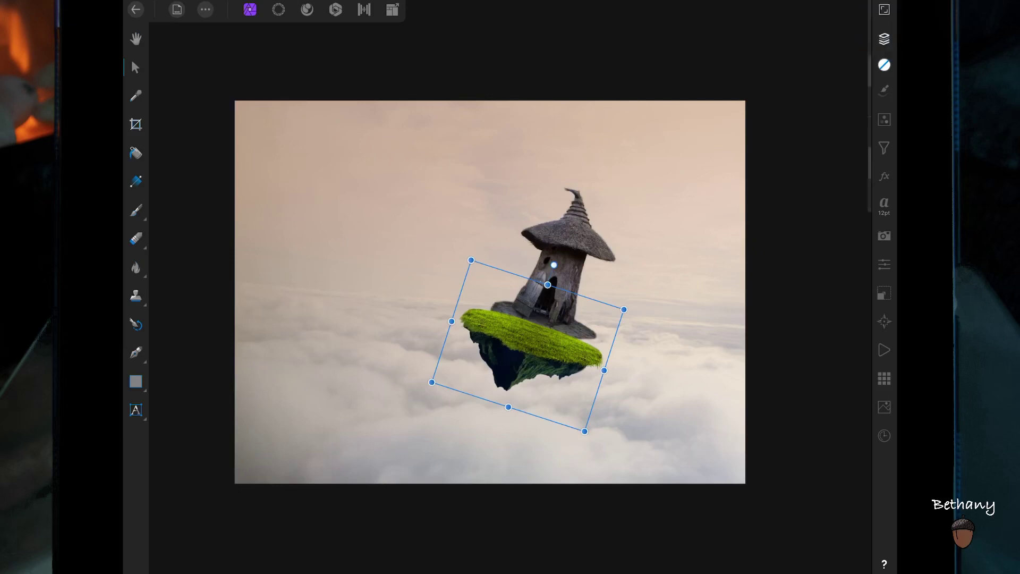
left_click_drag(794, 68, 798, 106)
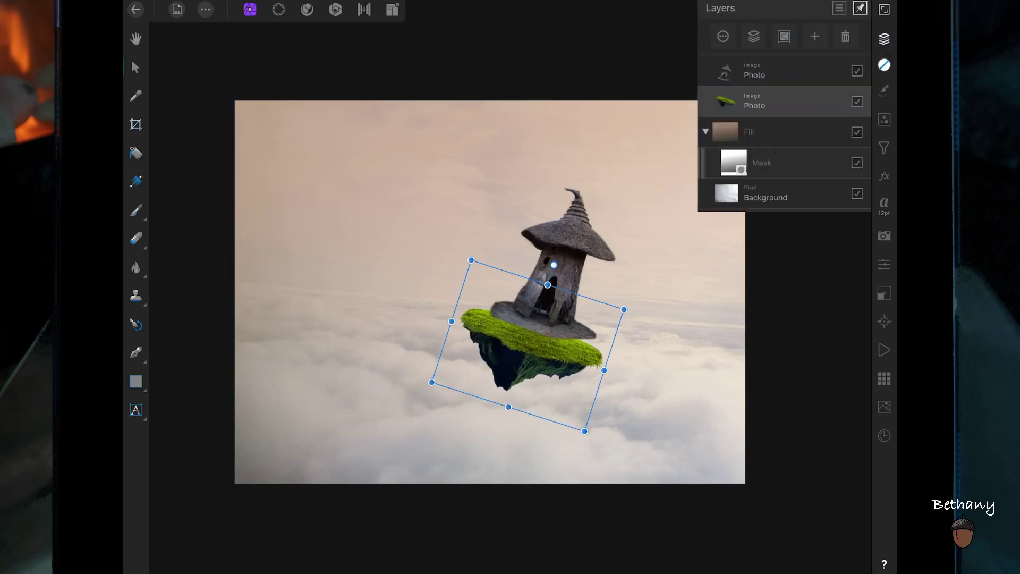
left_click_drag(548, 367, 565, 359)
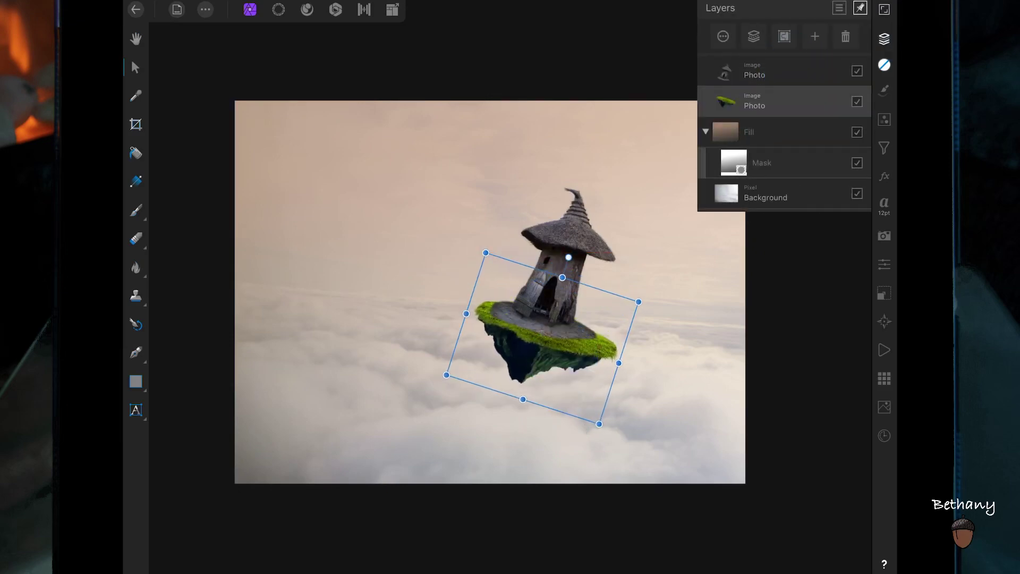
left_click_drag(598, 425, 584, 396)
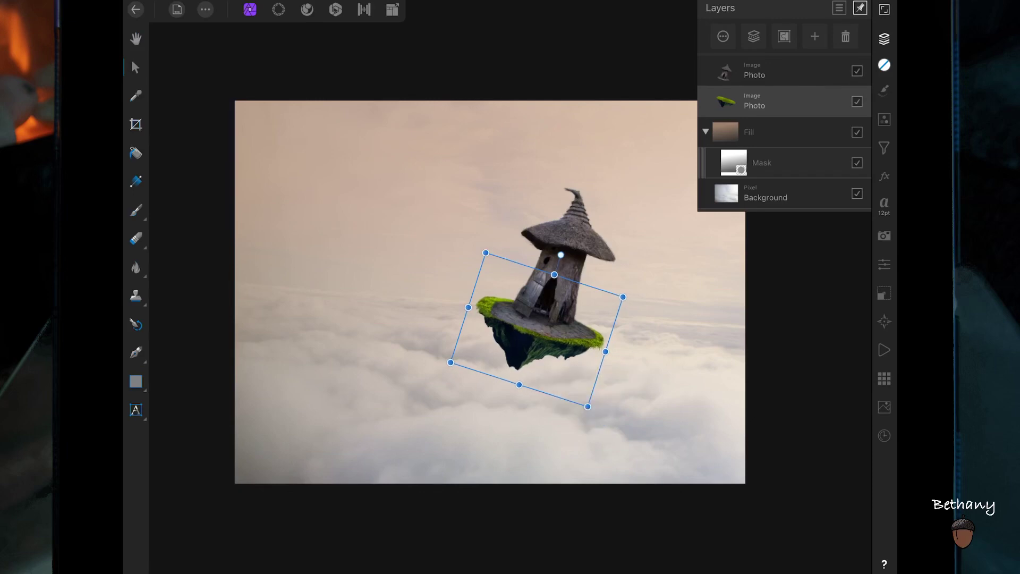
left_click_drag(528, 371, 538, 364)
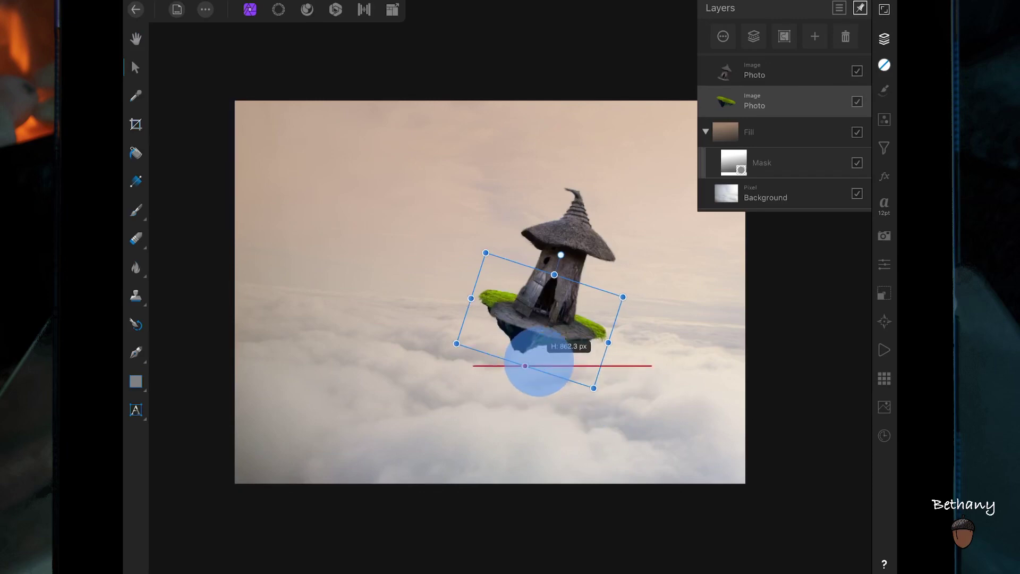
mouse_move(572, 317)
left_mouse_down()
mouse_move(565, 346)
mouse_move(568, 338)
mouse_move(589, 358)
left_mouse_up()
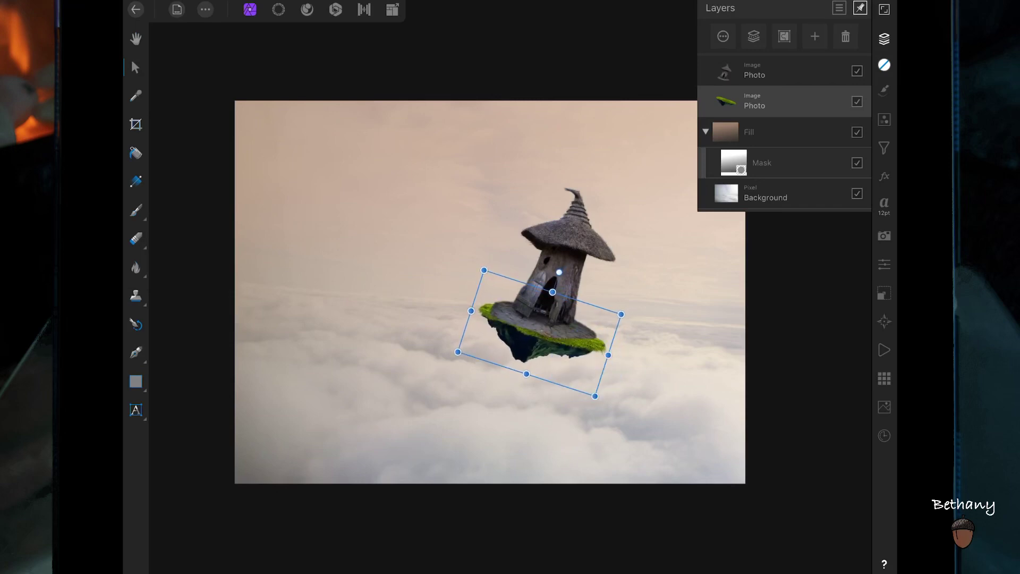
Add an HSL adjustment and nest it into the island layer
left_click(885, 64)
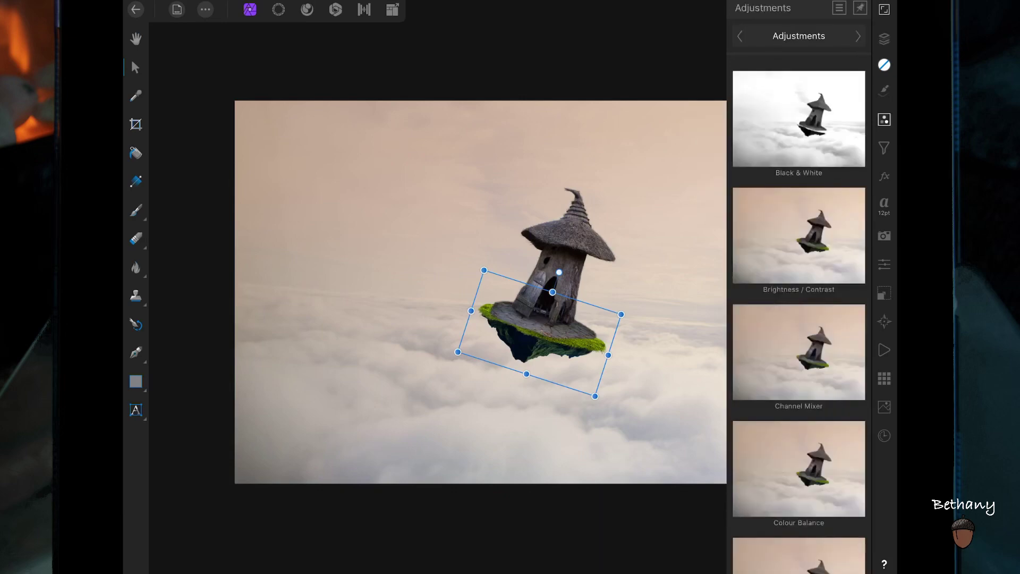
left_click_drag(838, 409, 877, 114)
left_click_drag(872, 431, 872, 152)
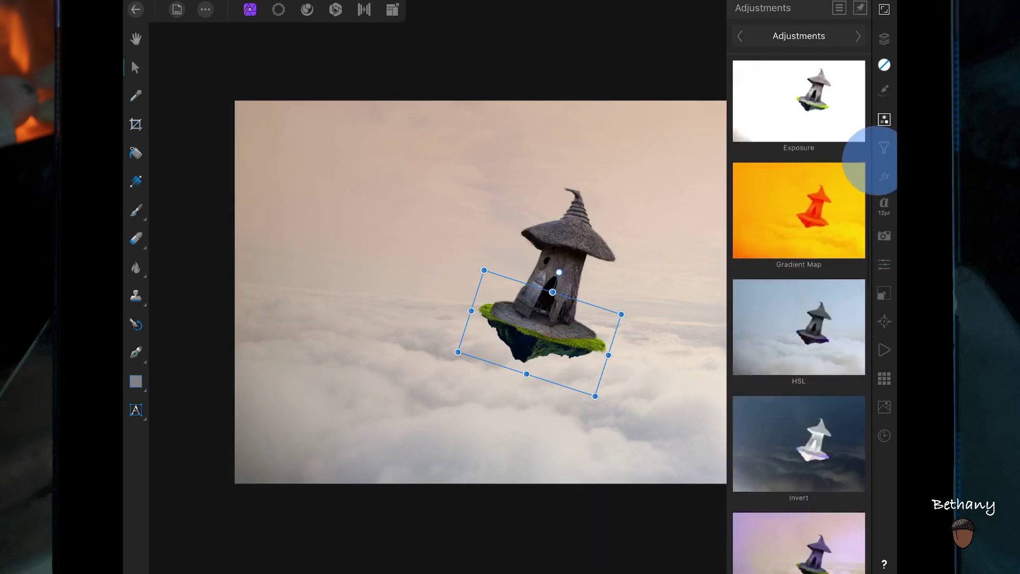
left_click(798, 324)
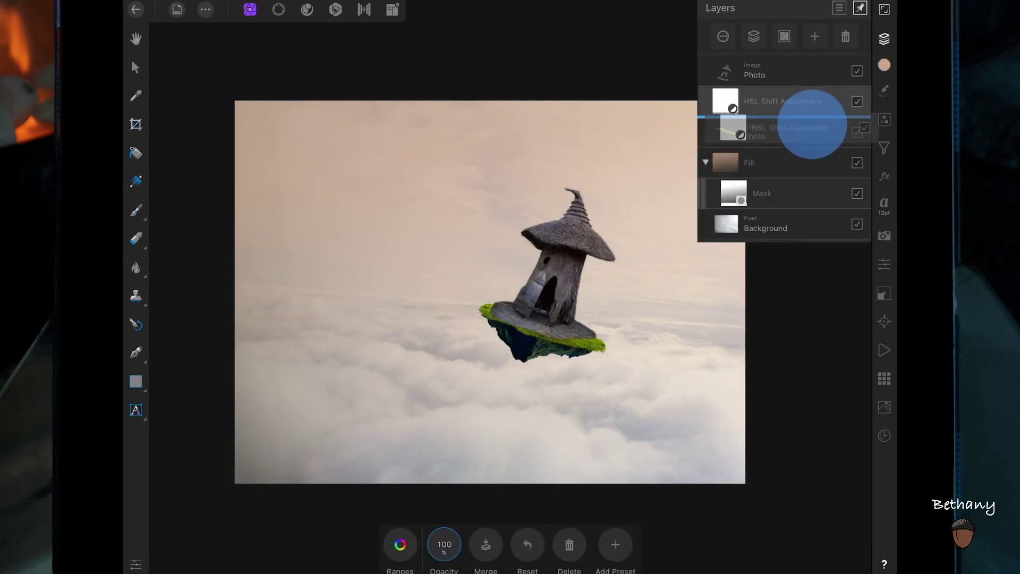
left_click_drag(805, 98, 842, 132)
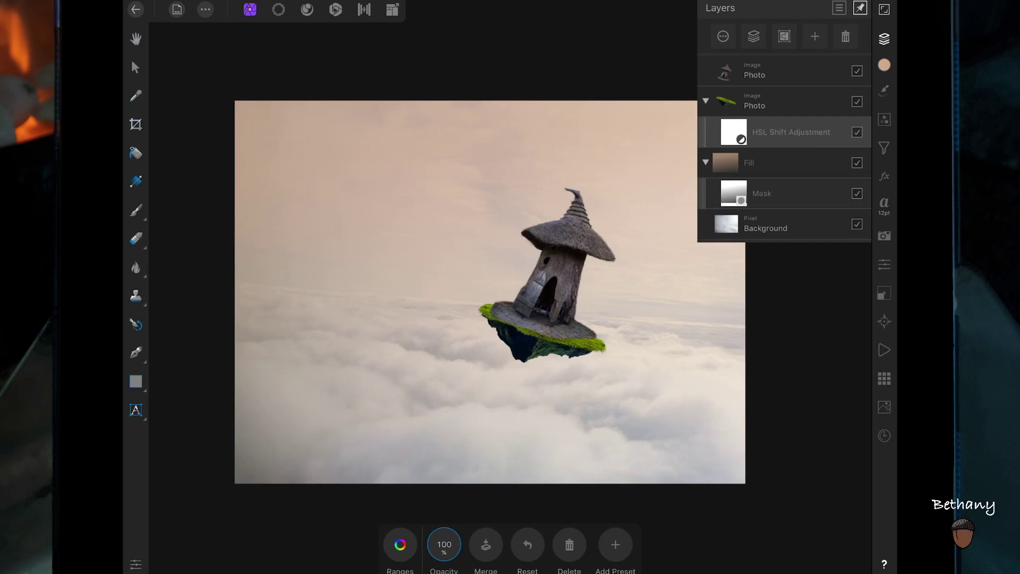
Set the island's HSL Saturation to -67%, Luminance to 9%, and fine-tune its Hue
left_click(400, 544)
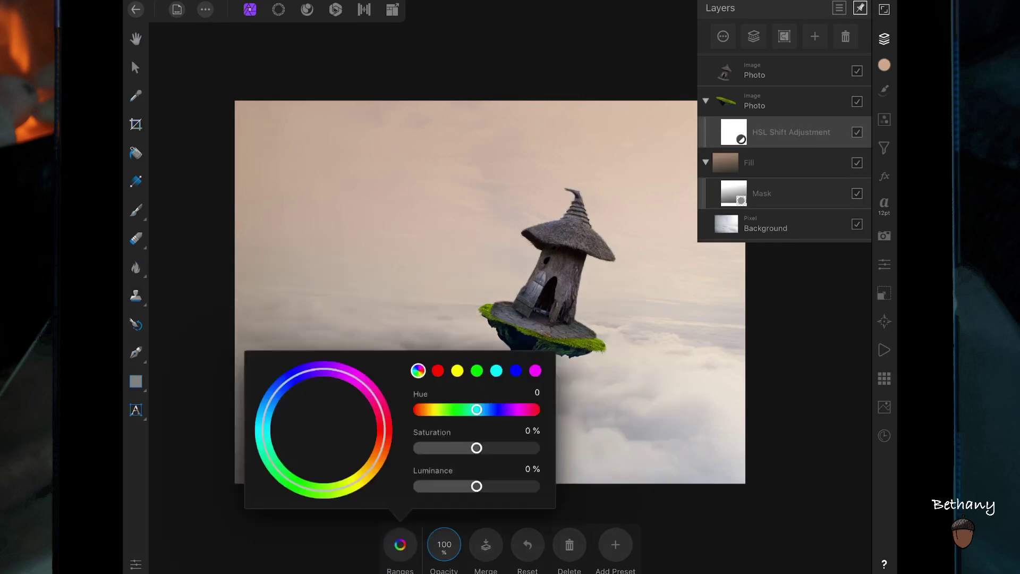
left_click_drag(477, 448, 448, 448)
left_click_drag(477, 486, 482, 486)
left_click_drag(448, 448, 438, 448)
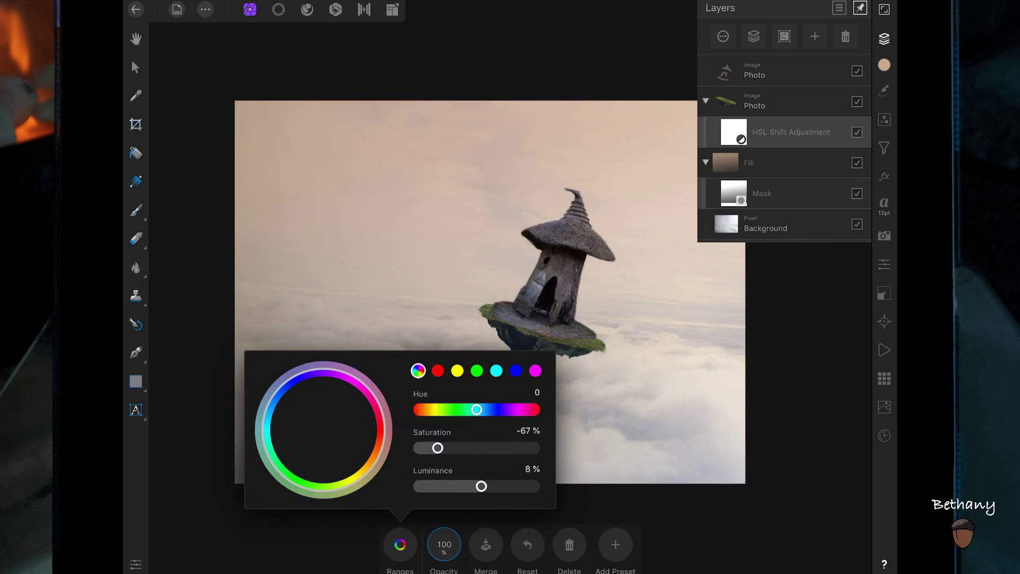
left_click_drag(481, 486, 481, 486)
mouse_move(477, 409)
left_mouse_down()
mouse_move(427, 409)
mouse_move(473, 410)
left_mouse_up()
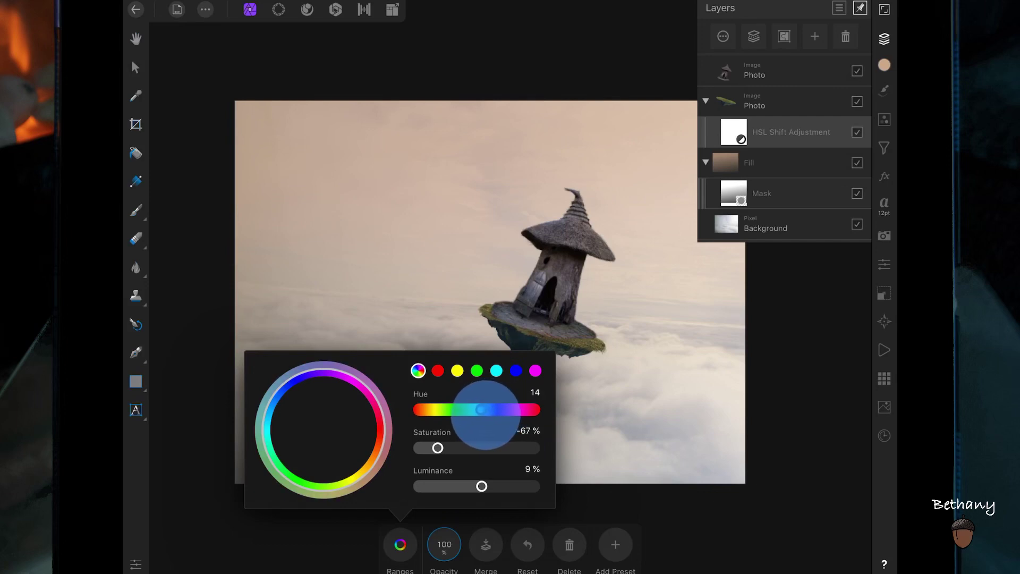
left_click_drag(481, 409, 484, 409)
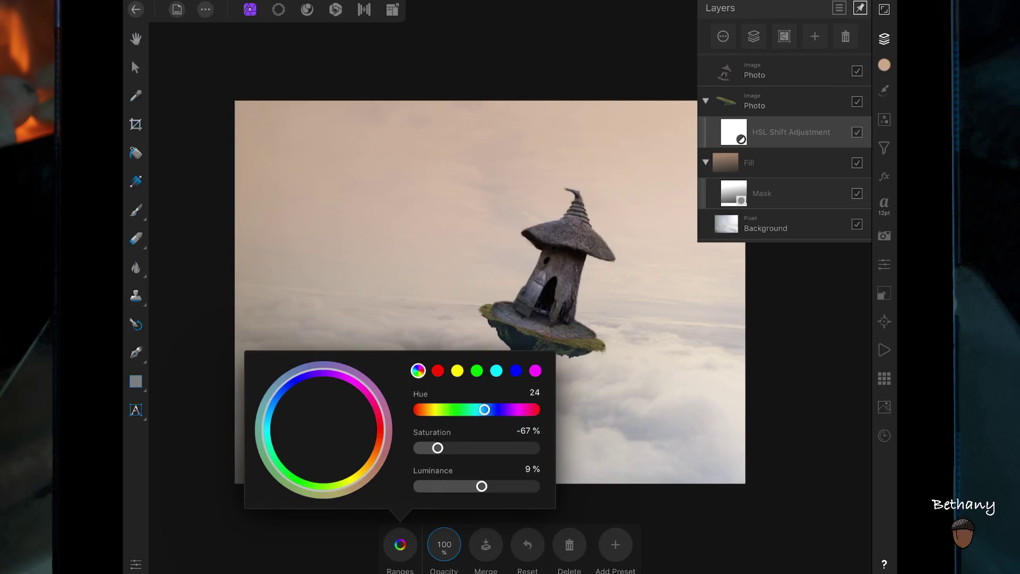
left_click(400, 544)
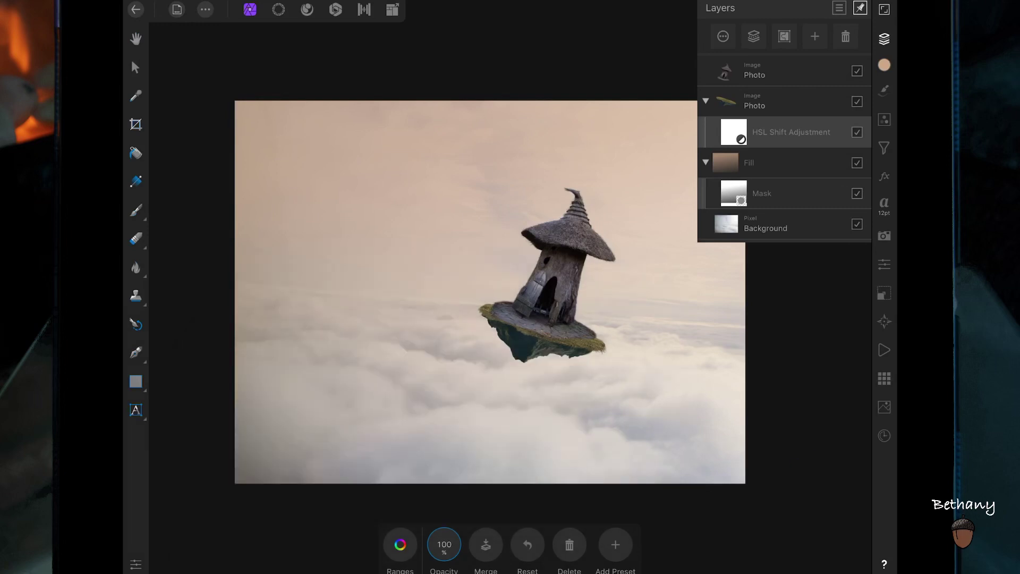
left_click(400, 545)
left_click_drag(484, 410, 482, 410)
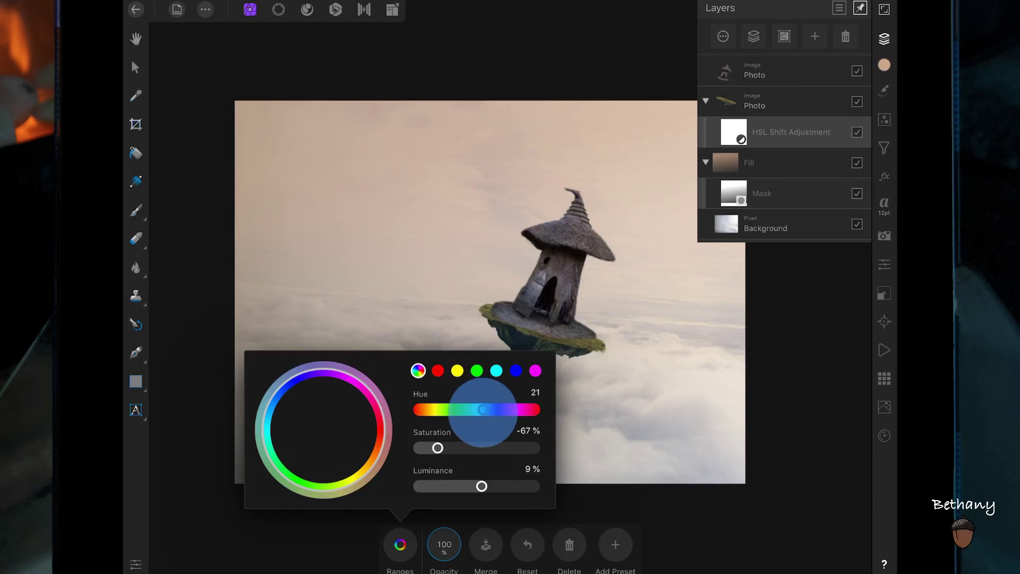
left_click_drag(481, 409, 483, 409)
left_click(806, 430)
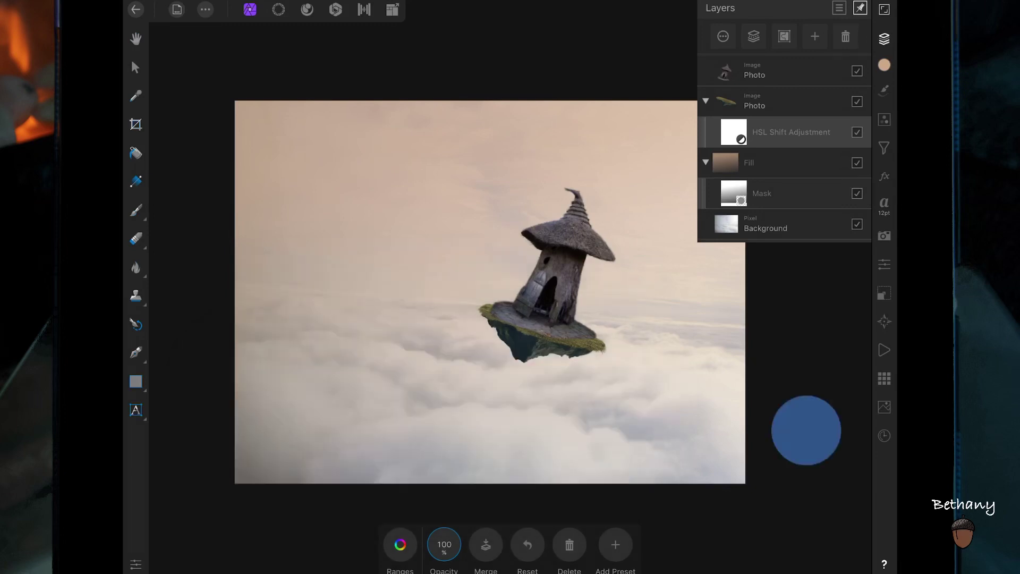
Add a Colour Balance adjustment and nest it into the house layer
left_click(884, 119)
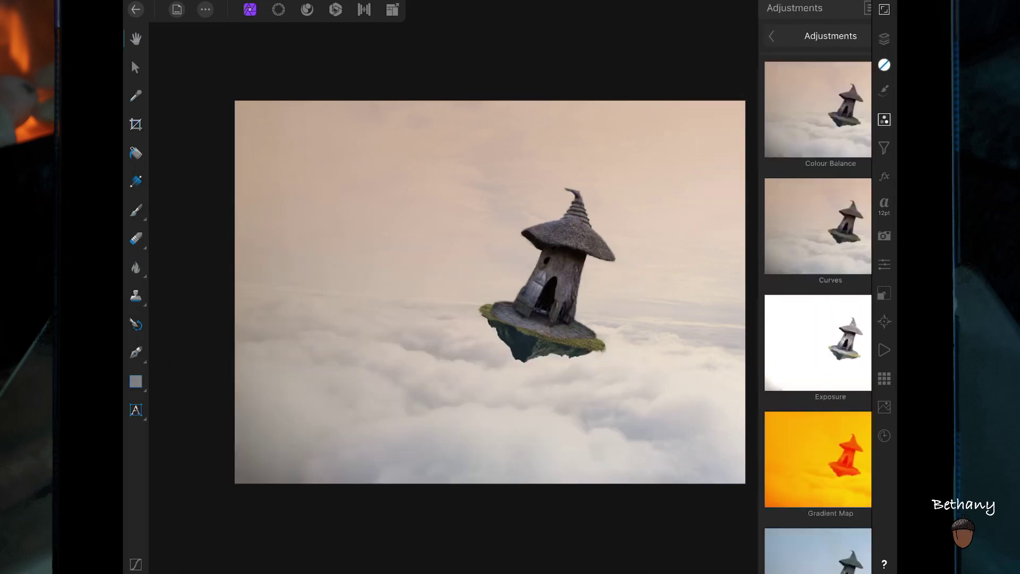
left_click(830, 128)
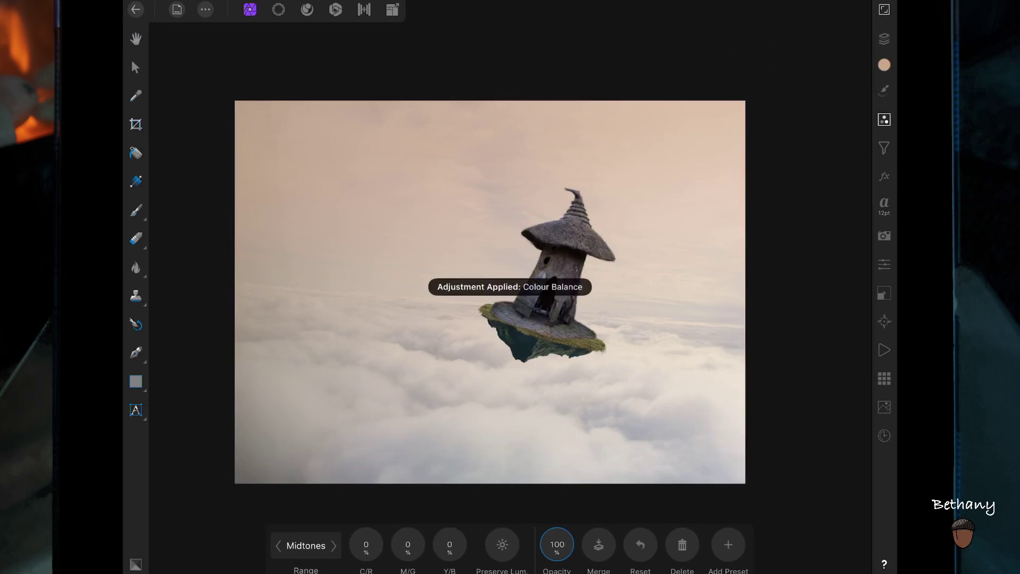
left_click(884, 39)
mouse_move(820, 69)
left_mouse_down()
mouse_move(850, 93)
mouse_move(832, 99)
left_mouse_up()
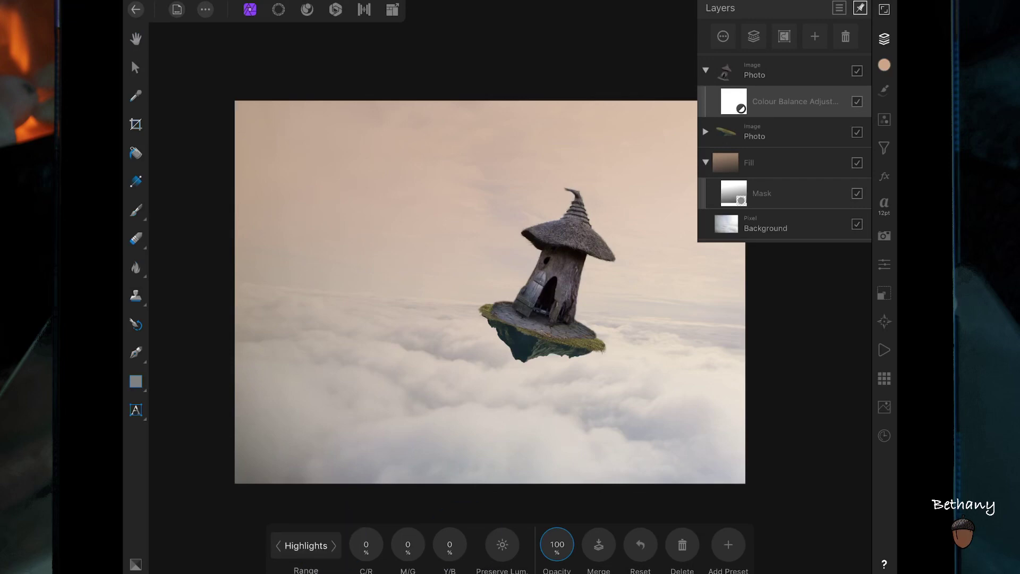
Set the highlights' yellow–blue to -100 and cyan–red to about 15
left_click(449, 544)
left_click(482, 438)
left_click(450, 495)
mouse_move(449, 545)
left_mouse_down()
mouse_move(433, 526)
mouse_move(403, 540)
left_mouse_up()
left_click_drag(367, 545, 415, 544)
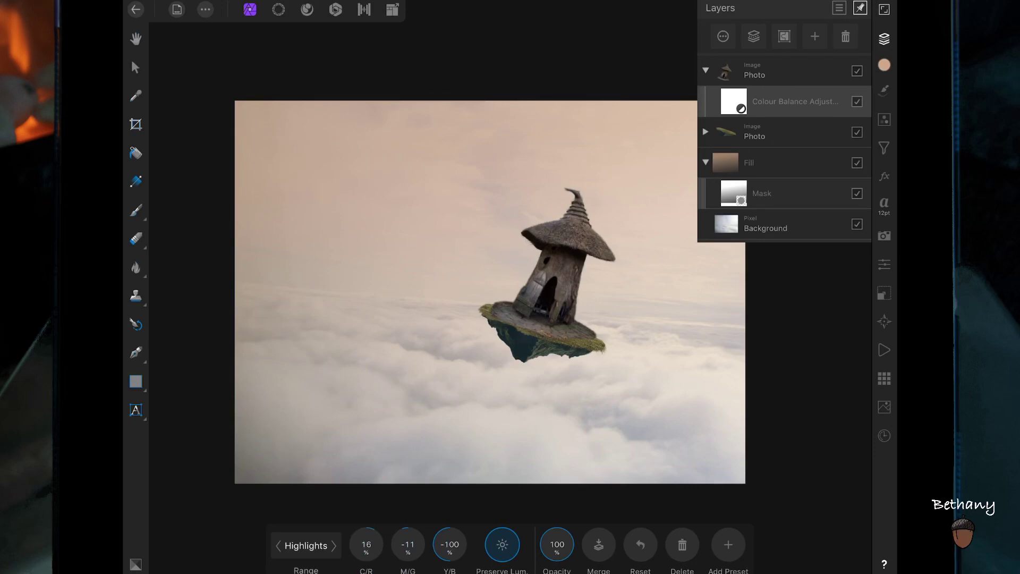
left_click_drag(366, 545, 342, 542)
left_click(366, 542)
left_click(755, 71)
Add a new Pixel Layer and choose a grass Paint Brush shrunk to about 322 px
left_click(815, 36)
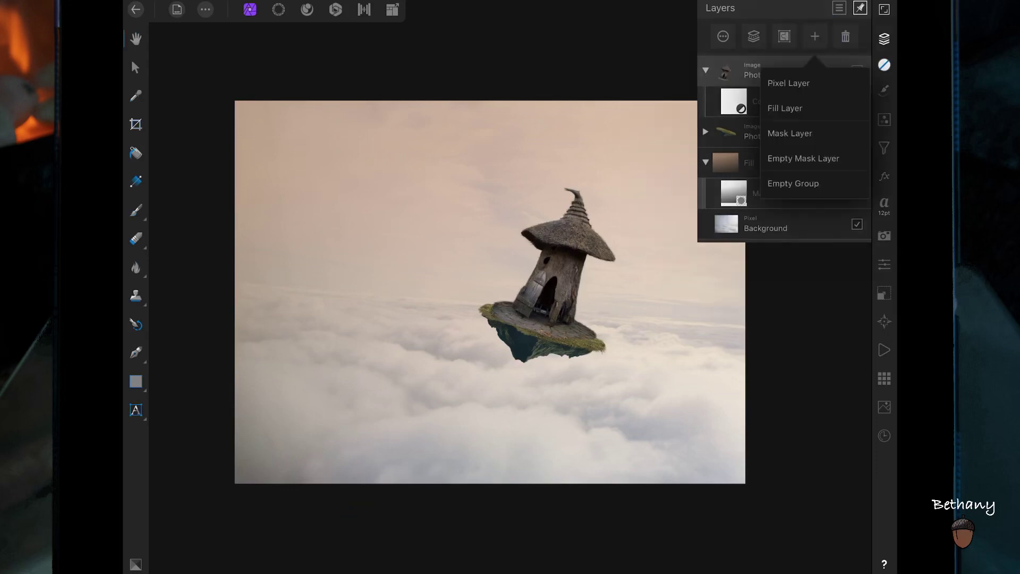
left_click(789, 83)
left_click(885, 91)
left_click(799, 36)
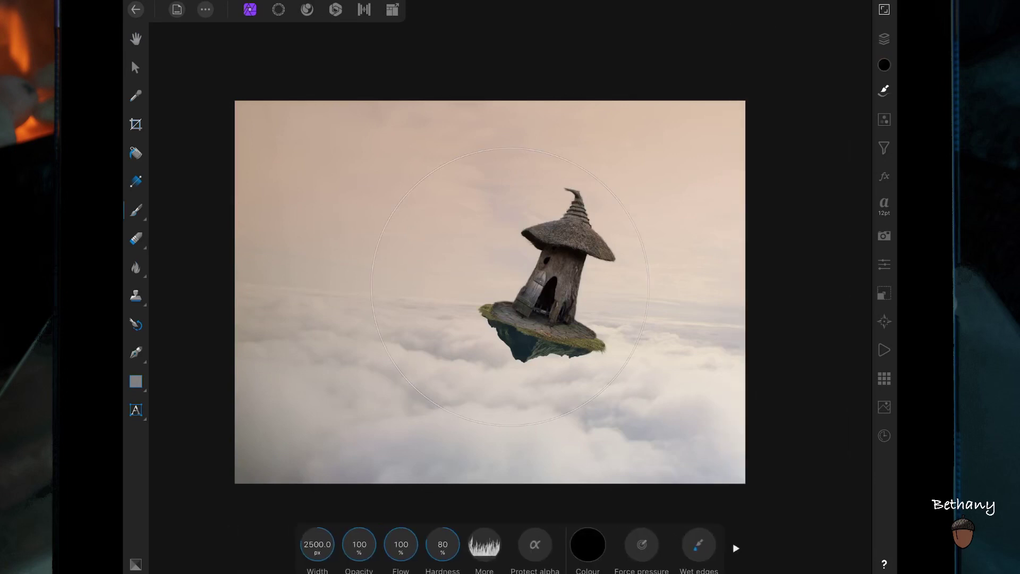
mouse_move(317, 544)
left_mouse_down()
mouse_move(273, 524)
mouse_move(304, 540)
mouse_move(250, 540)
left_mouse_up()
Increase the brush's Spacing and Rotation in its detailed settings
left_click(484, 544)
left_click(510, 89)
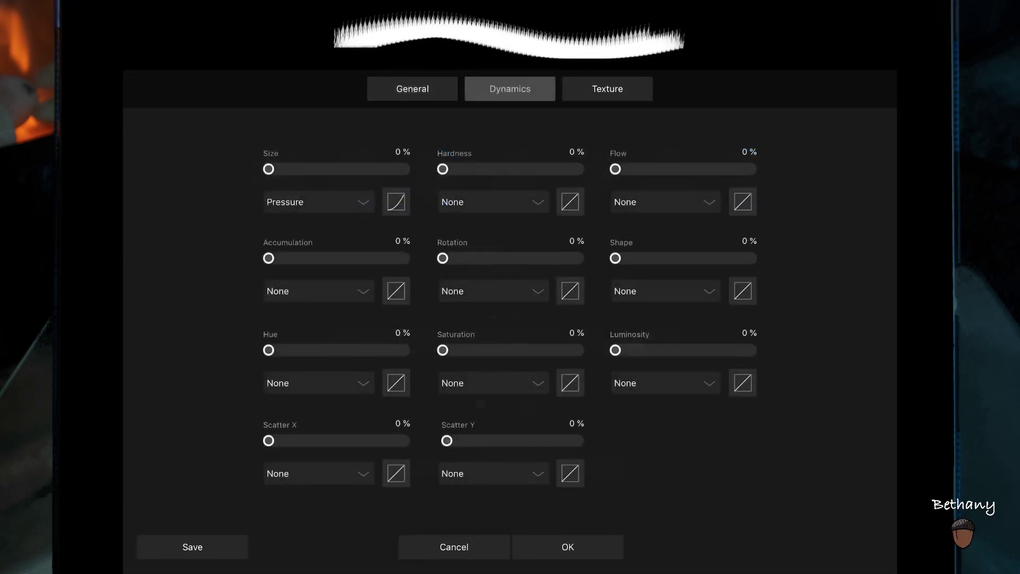
left_click(412, 89)
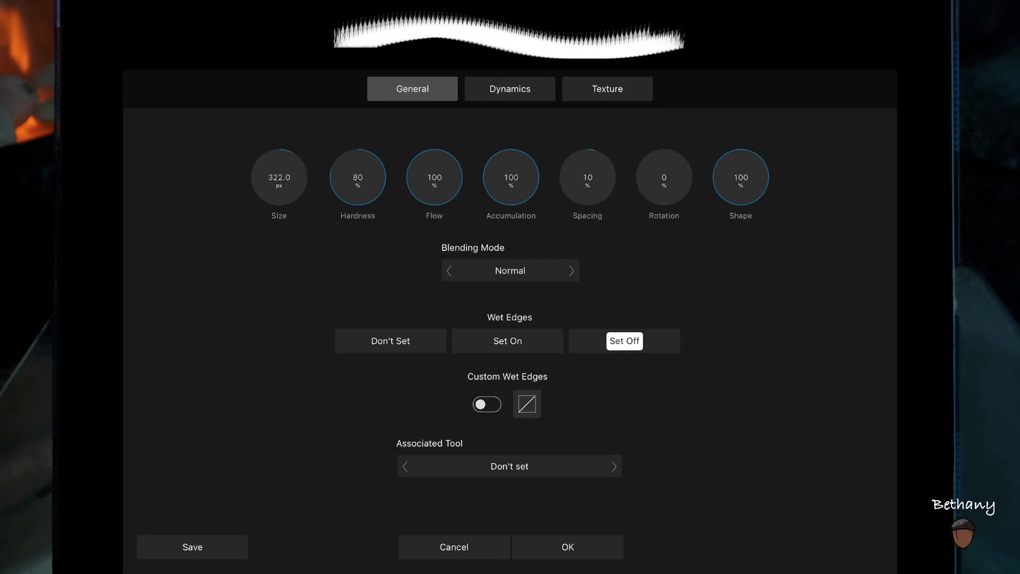
left_click_drag(590, 180, 667, 164)
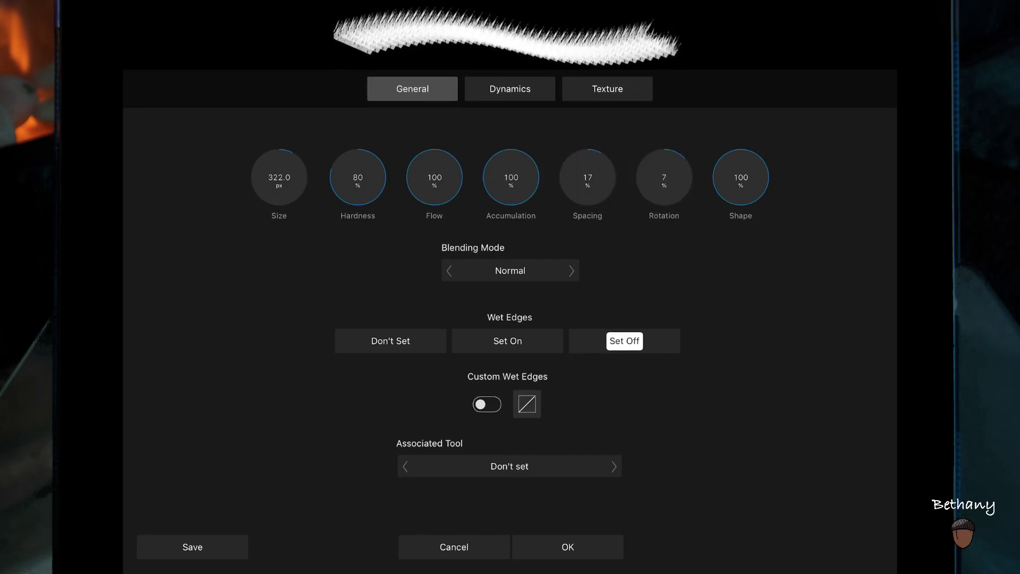
left_click(594, 547)
Resize the brush and paint grass strands across the island and its right edge
scroll(583, 384, "up", 5)
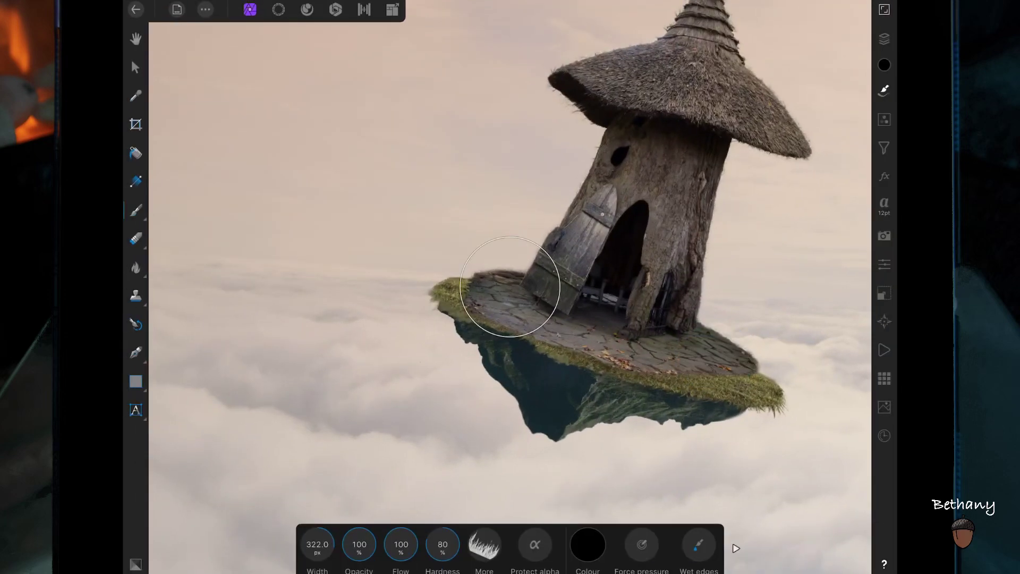
left_click_drag(317, 545, 273, 539)
left_click(611, 373)
left_click(556, 341)
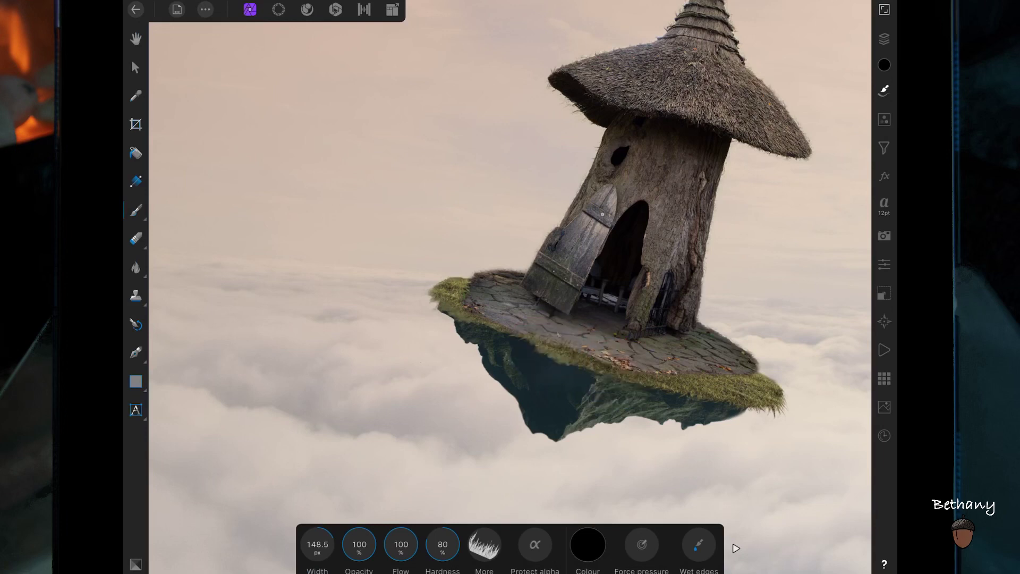
left_click_drag(317, 544, 335, 543)
left_click_drag(582, 367, 619, 372)
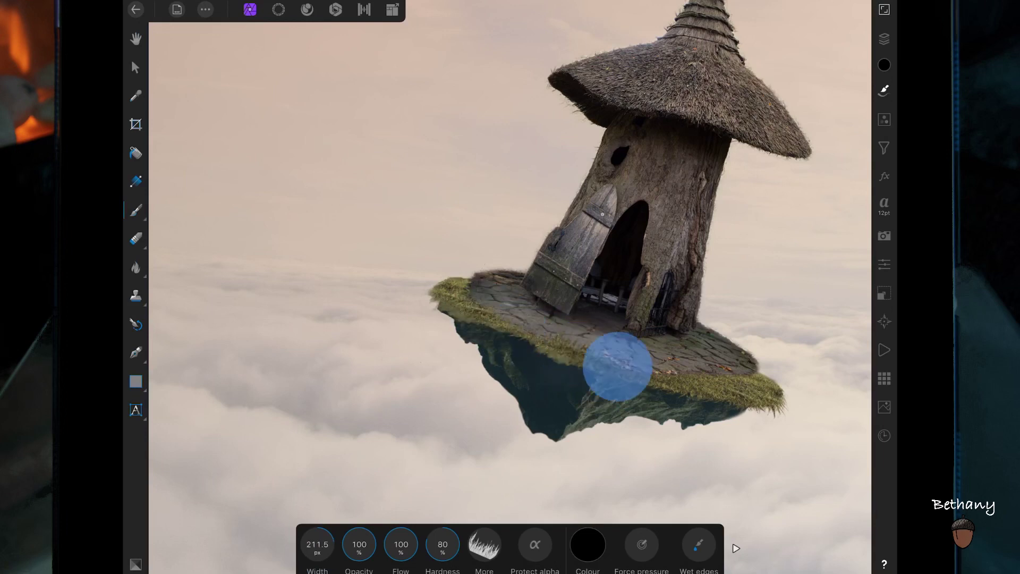
left_click_drag(702, 367, 753, 361)
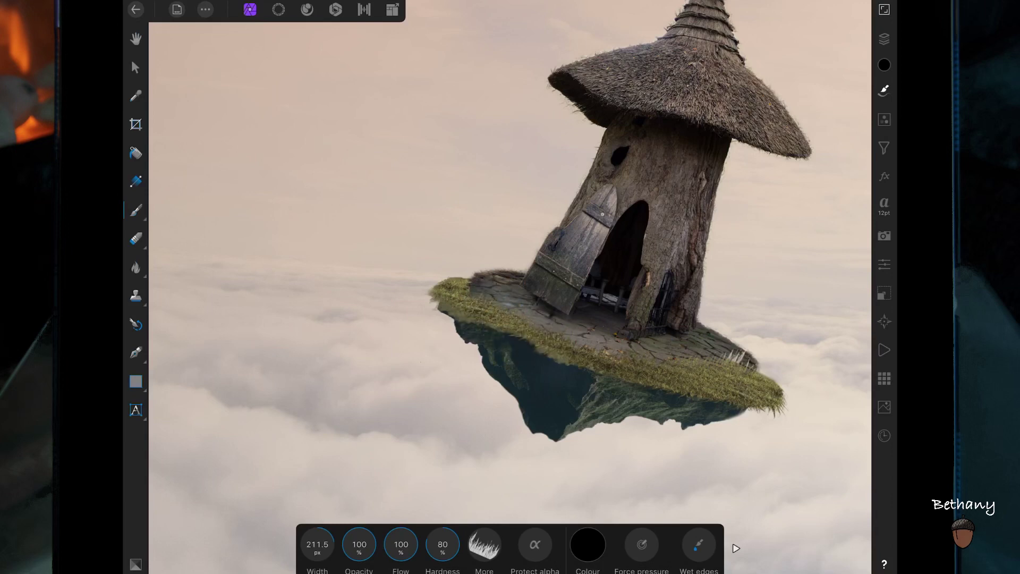
Shift the house and island slightly left and down with the Move tool
left_click(885, 39)
left_click(135, 68)
left_click_drag(638, 273, 611, 255)
left_click(787, 101)
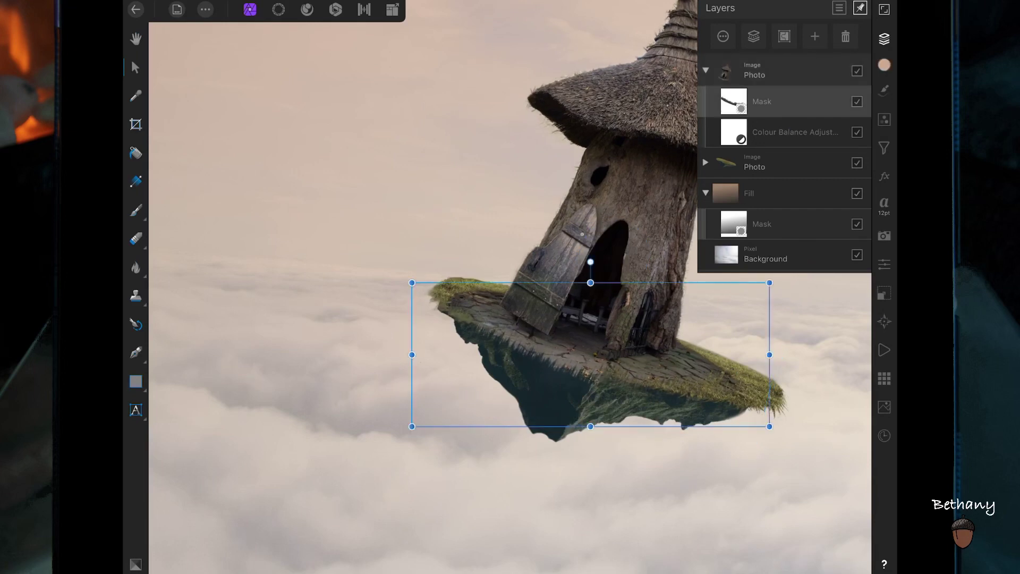
Paint grass over the island's stony area with a 195 px brush, lowering opacity to about 51%
left_click(135, 210)
left_click_drag(316, 544, 265, 544)
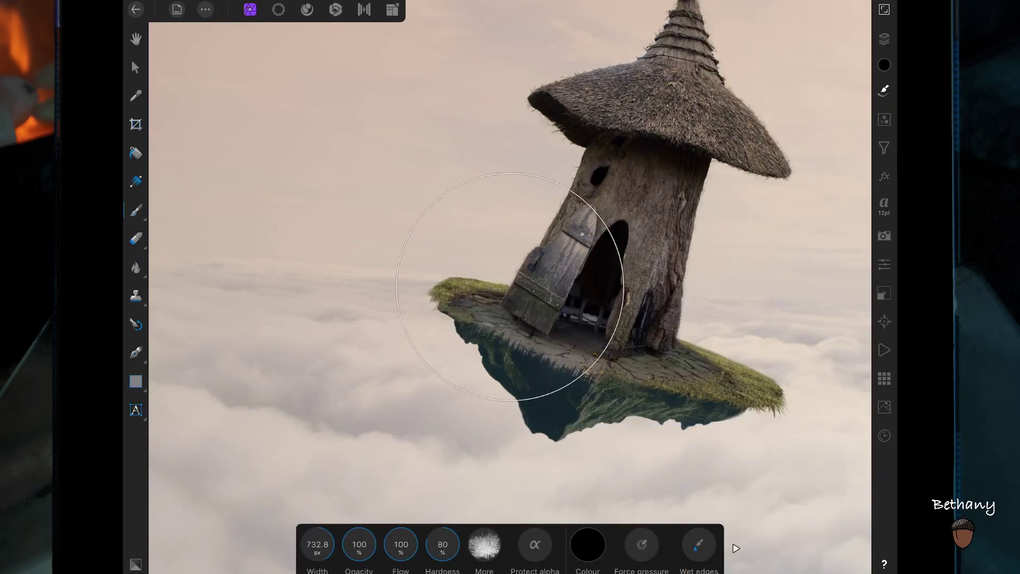
left_click_drag(634, 383, 463, 303)
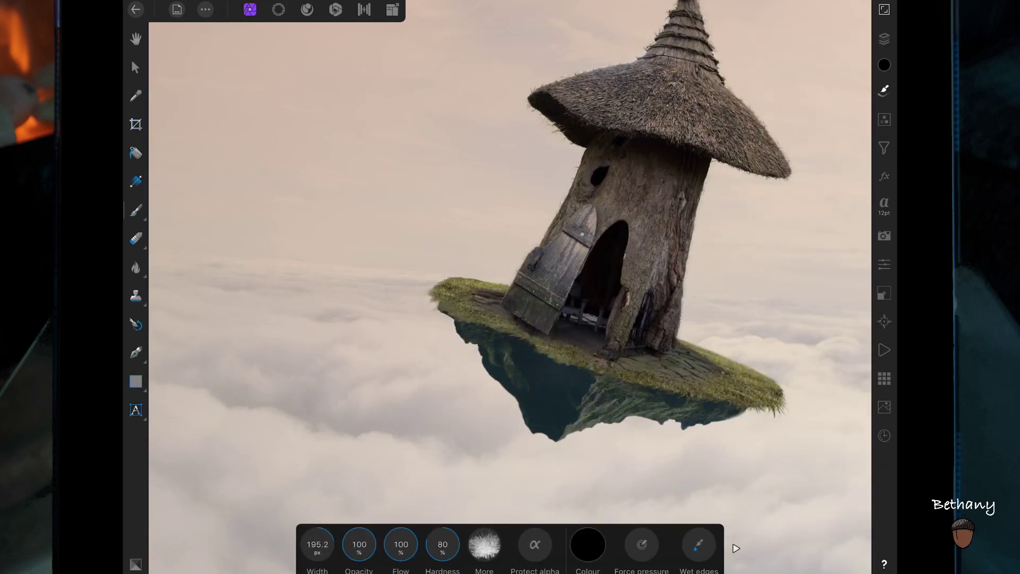
left_click(694, 352)
key("ctrl+z")
left_click_drag(359, 545, 324, 544)
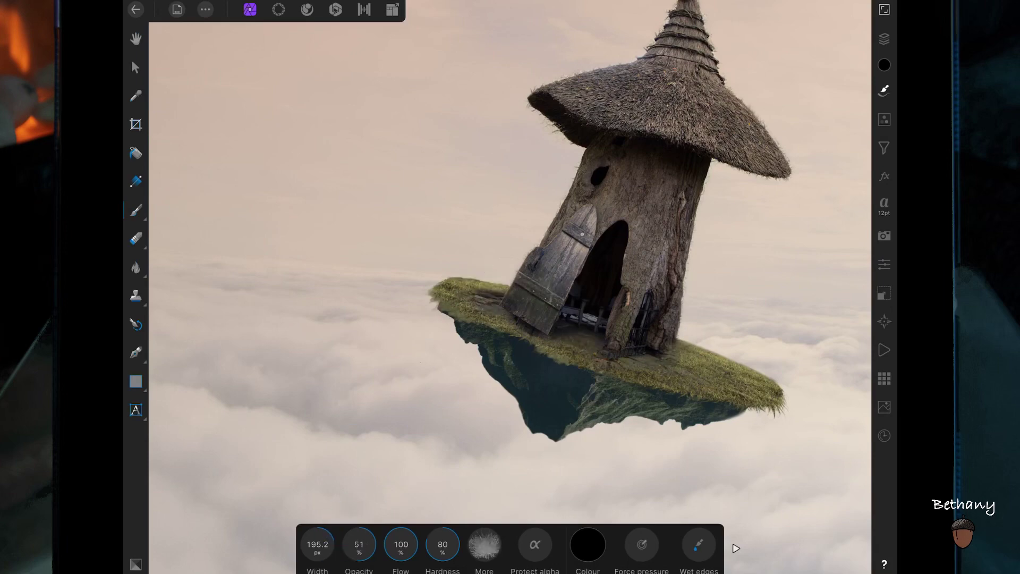
Keep the brush colour black and reduce the brush to about 131 px
key("x")
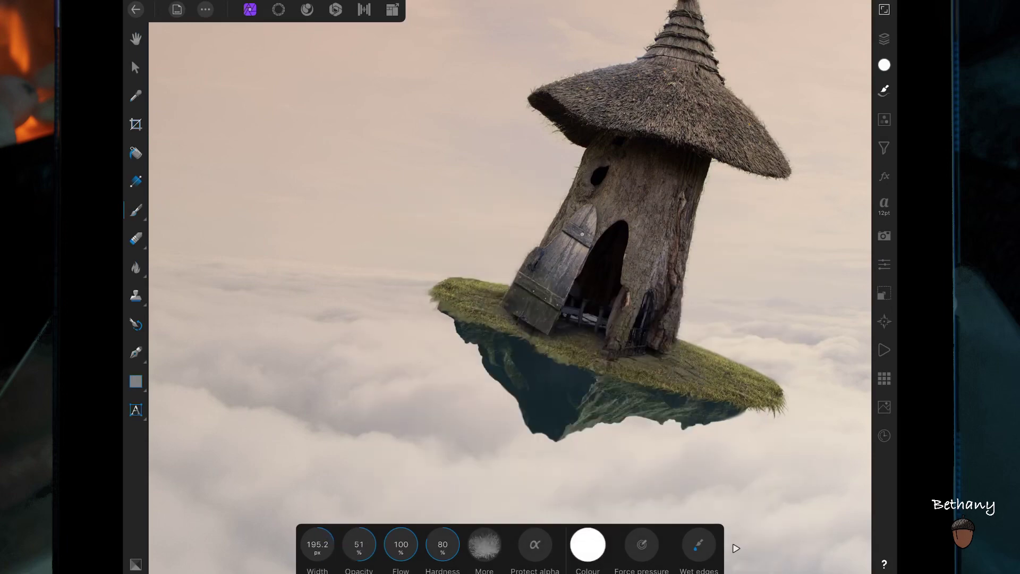
scroll(657, 393, "down", 3)
scroll(618, 396, "up", 5)
left_click(587, 544)
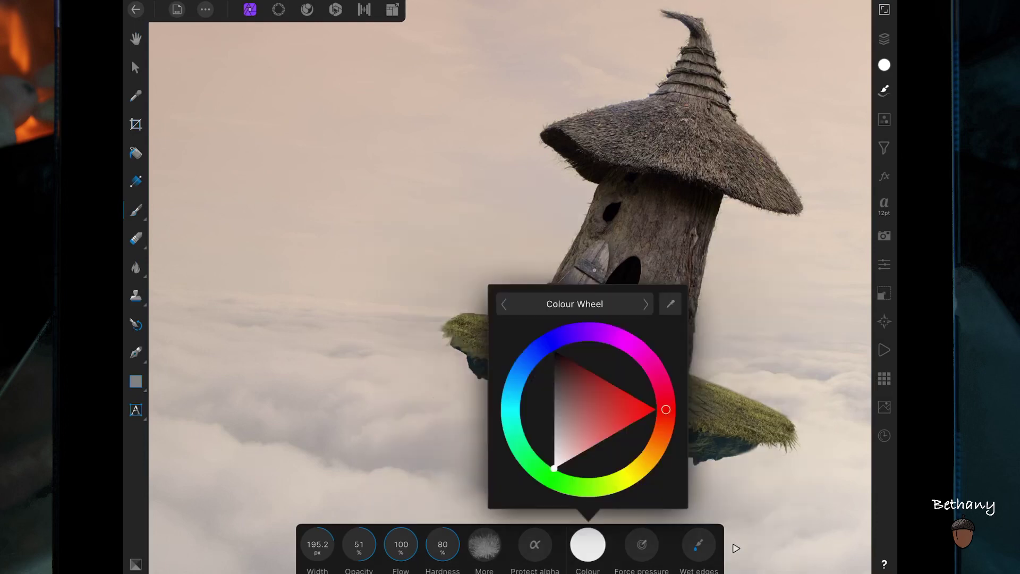
key("x")
key("bracketleft")
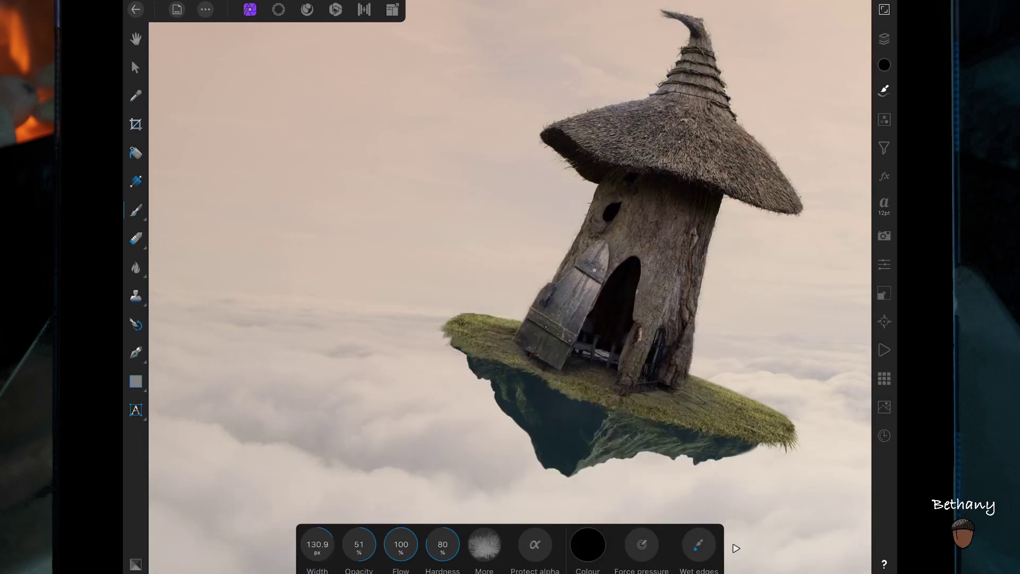
left_click(884, 38)
Add a new Pixel layer above the island and sample its mossy olive colour
left_click(755, 163)
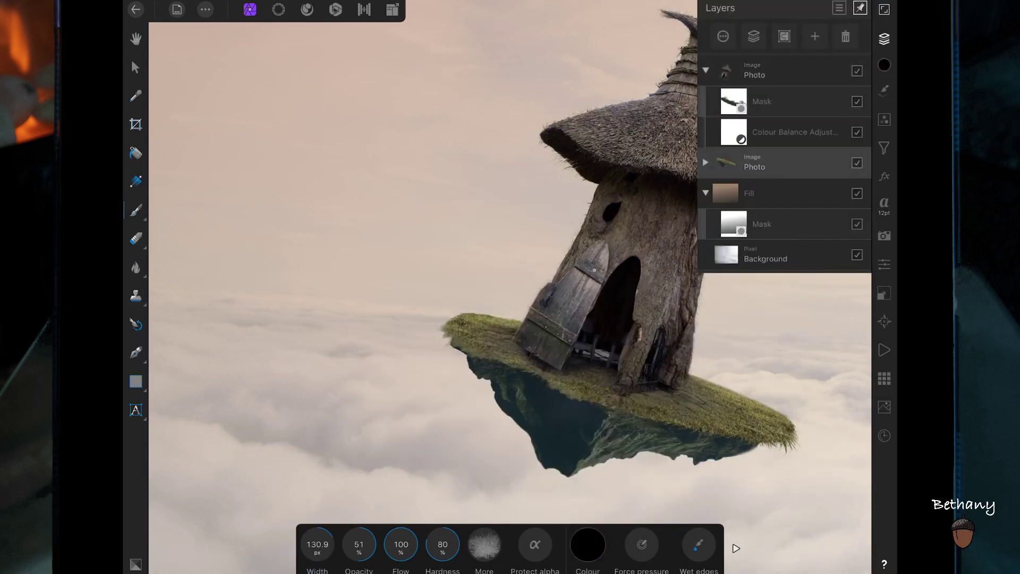
left_click(815, 37)
left_click(755, 73)
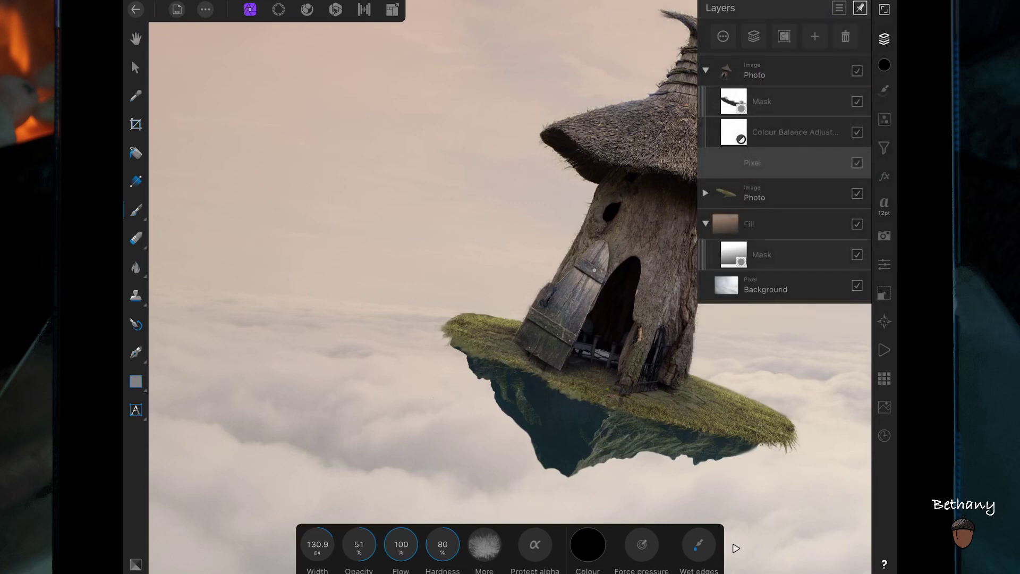
left_click(588, 544)
left_click(670, 304)
left_click_drag(670, 304, 725, 428)
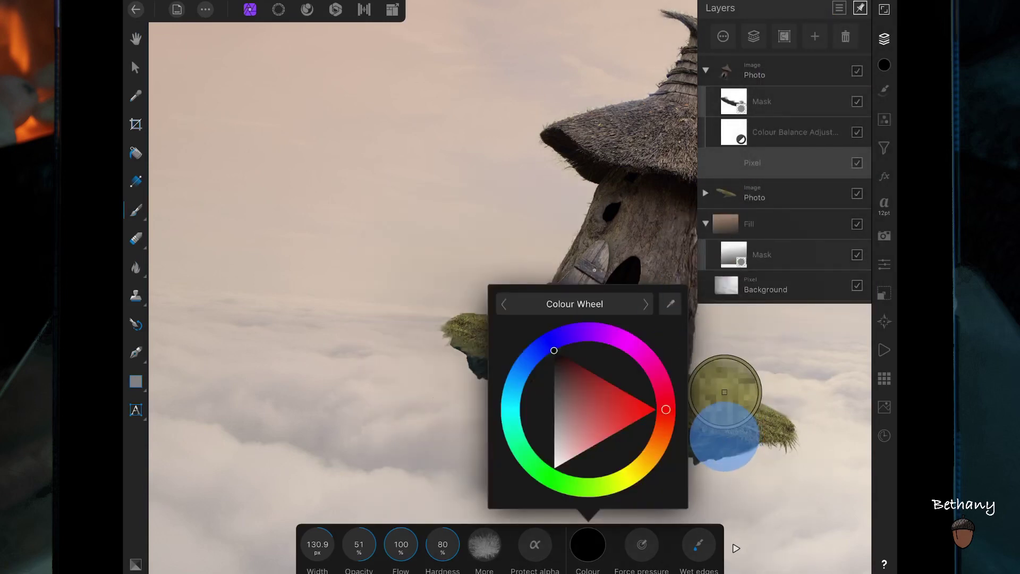
left_click(588, 544)
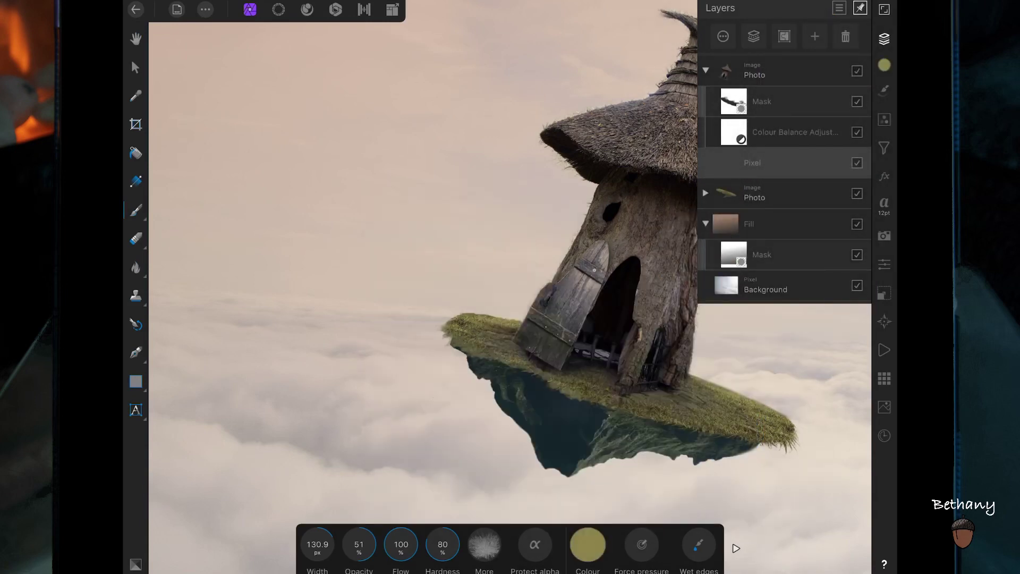
Paint olive grass blades along the island's right edge and left tip
left_click(495, 320)
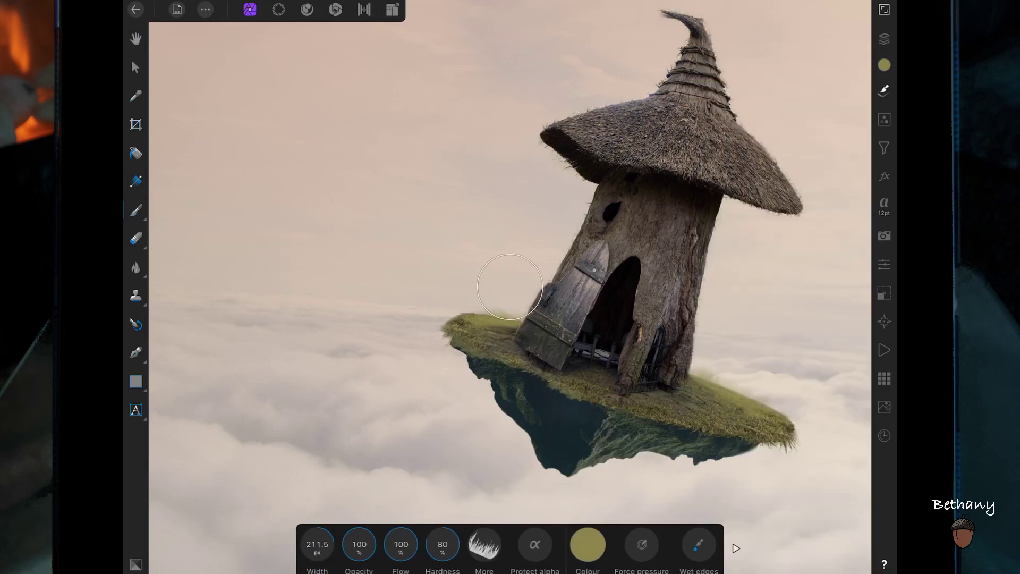
left_click_drag(681, 367, 783, 426)
left_click(479, 310)
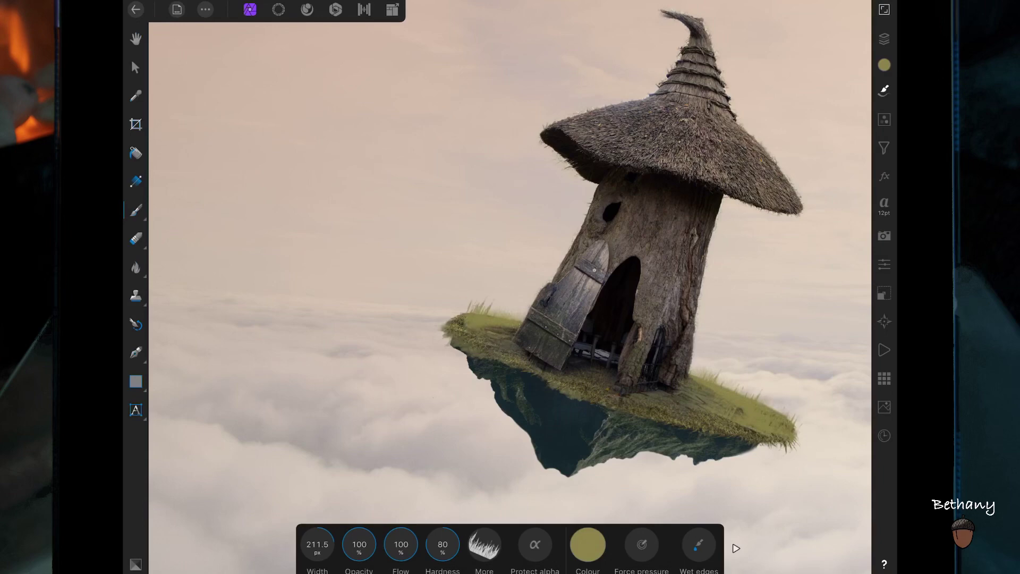
Set the grass layer to Multiply blend at about 75% opacity
left_click(884, 39)
left_click(725, 34)
left_click(783, 113)
left_click(627, 80)
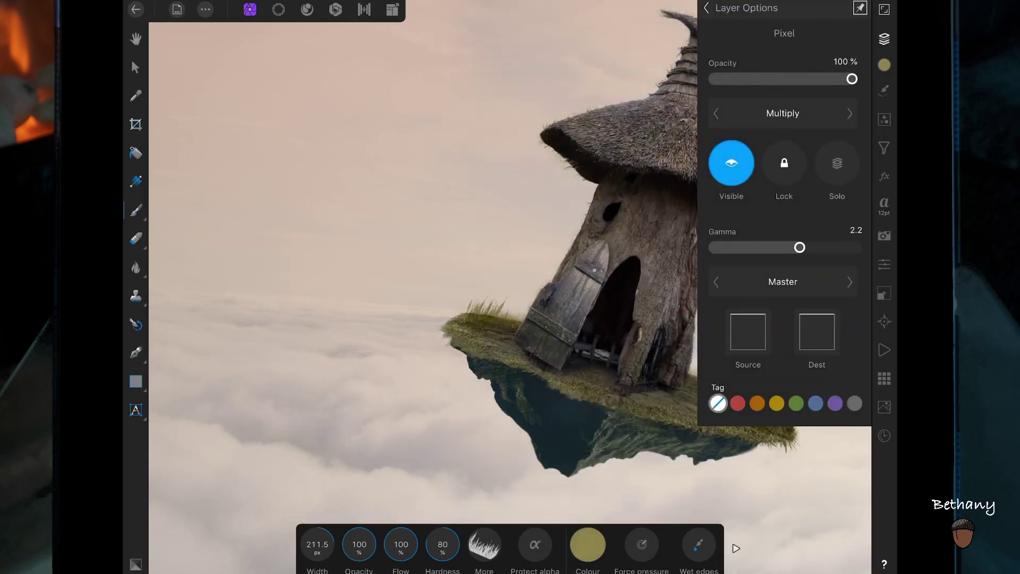
mouse_move(852, 78)
left_mouse_down()
mouse_move(792, 79)
mouse_move(815, 78)
left_mouse_up()
left_click(707, 8)
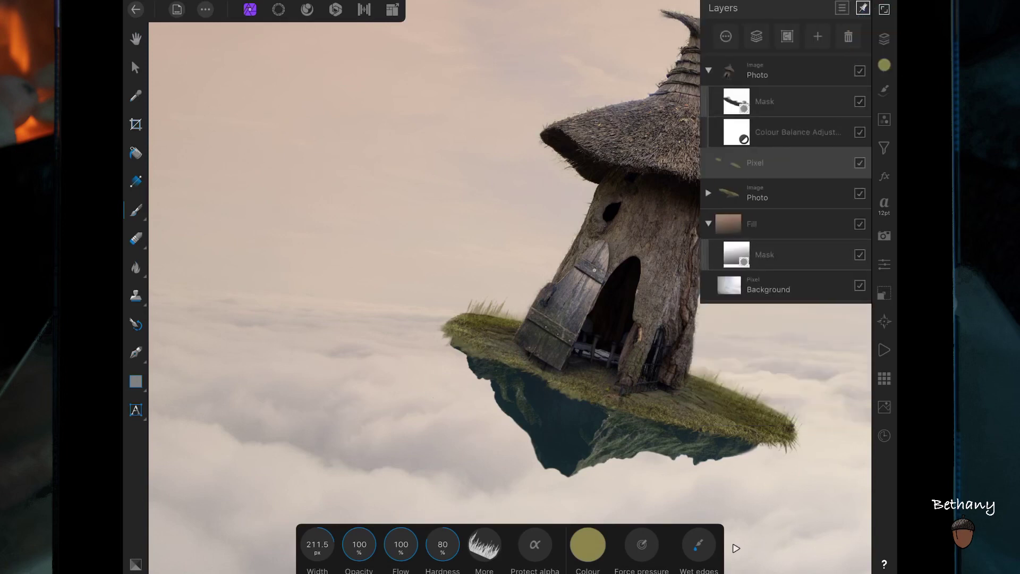
left_click(884, 39)
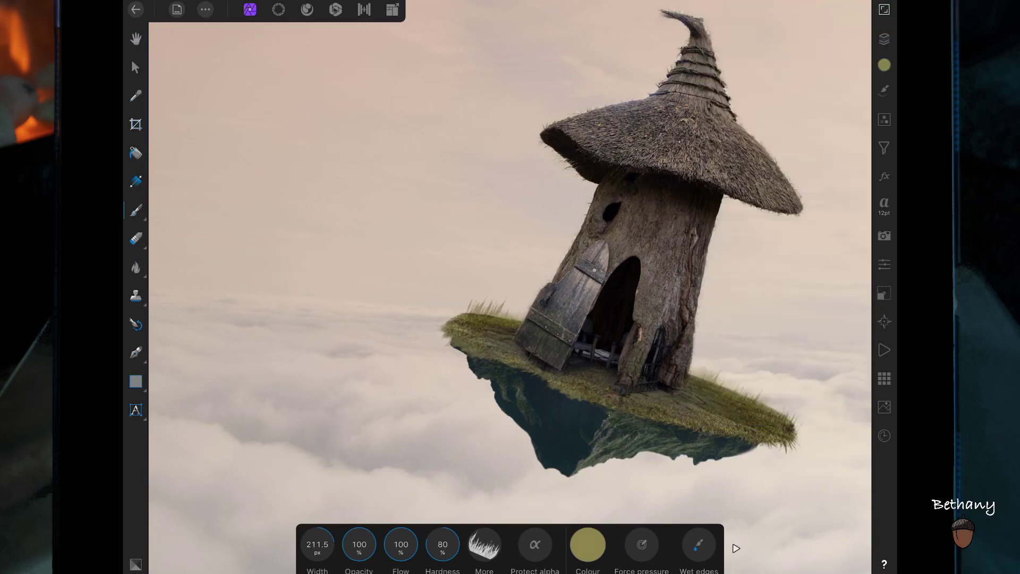
left_click(884, 39)
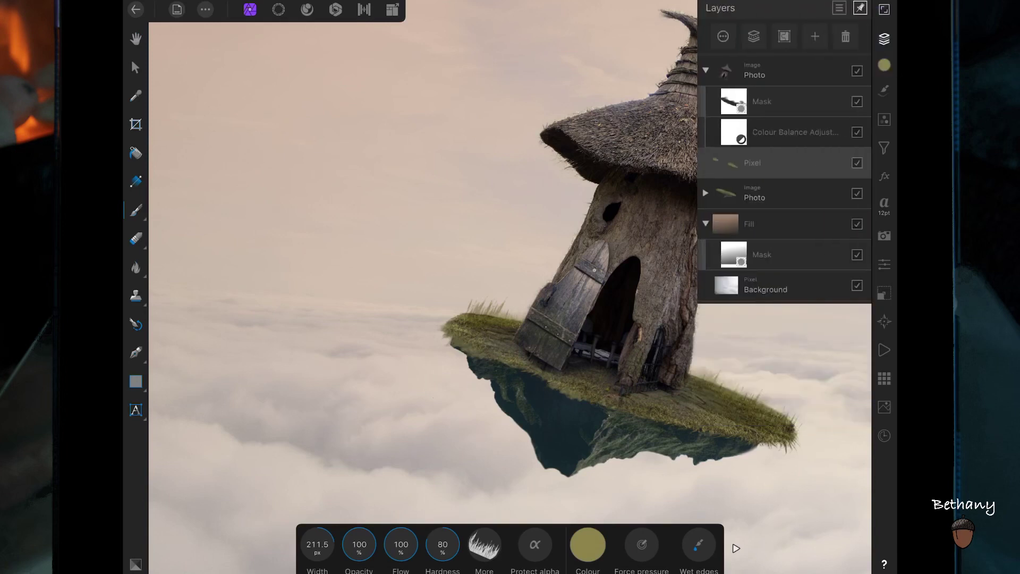
left_click(135, 67)
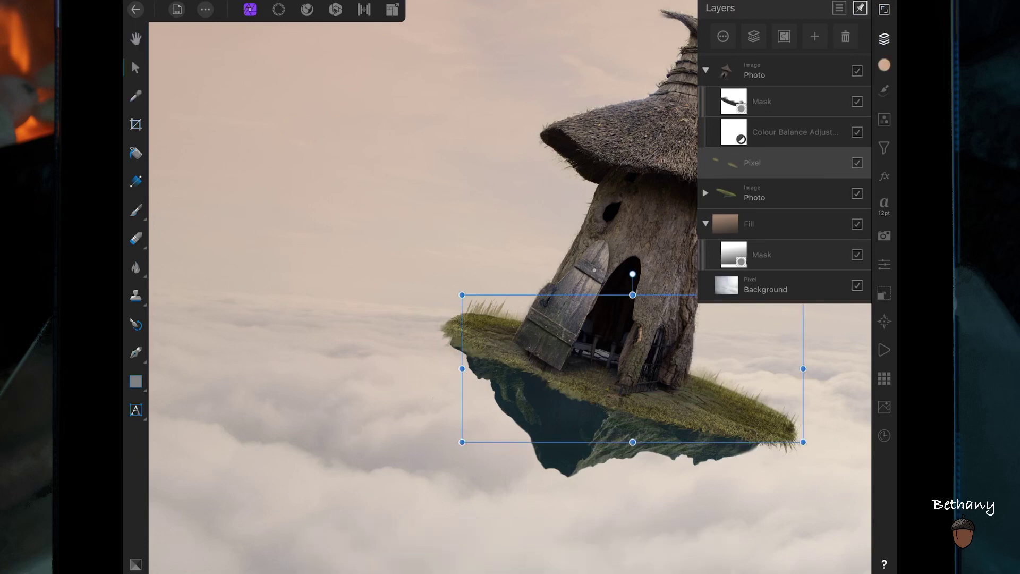
Nudge the island left, tilt it slightly counter-clockwise, and reselect the grass layer's brushes
left_click_drag(686, 380, 682, 381)
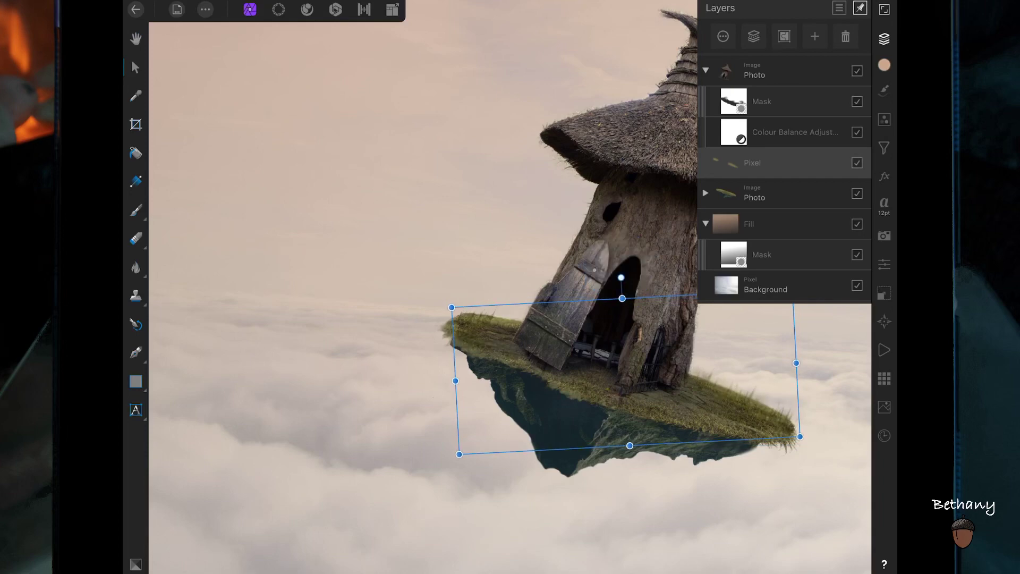
left_click_drag(694, 387, 688, 376)
left_click(755, 194)
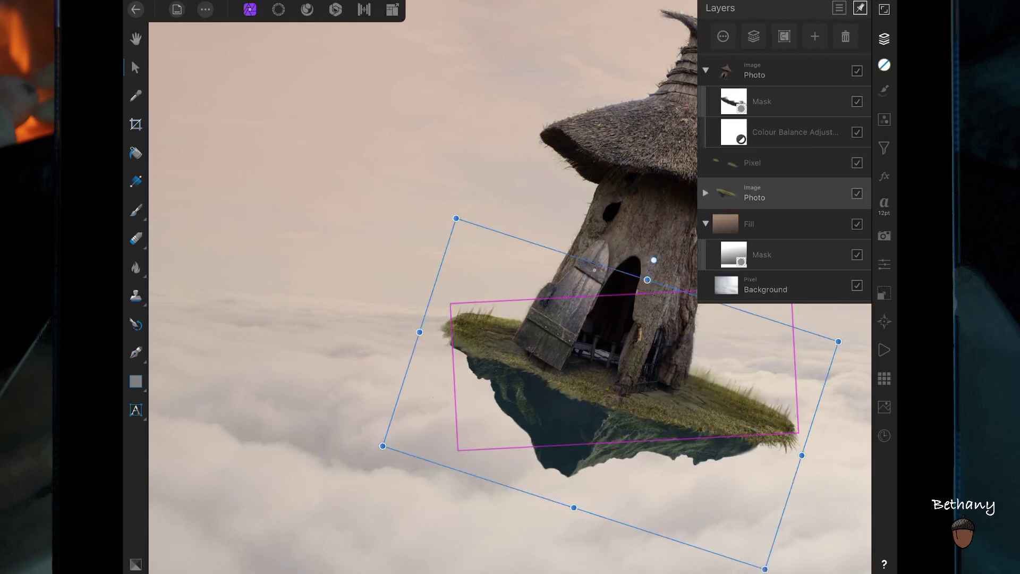
left_click(766, 287)
scroll(510, 318, "down", 3)
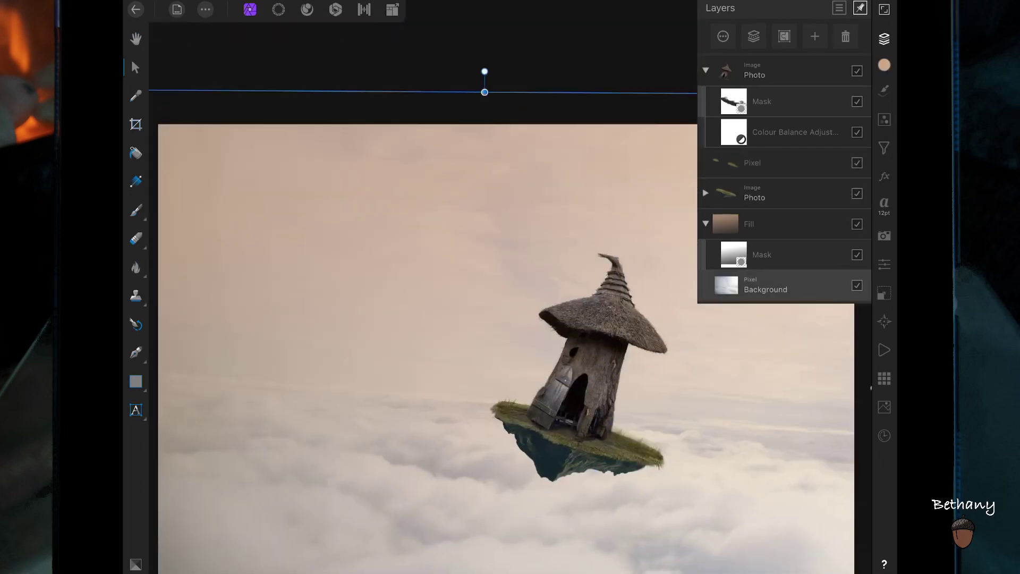
left_click(755, 162)
left_click(884, 90)
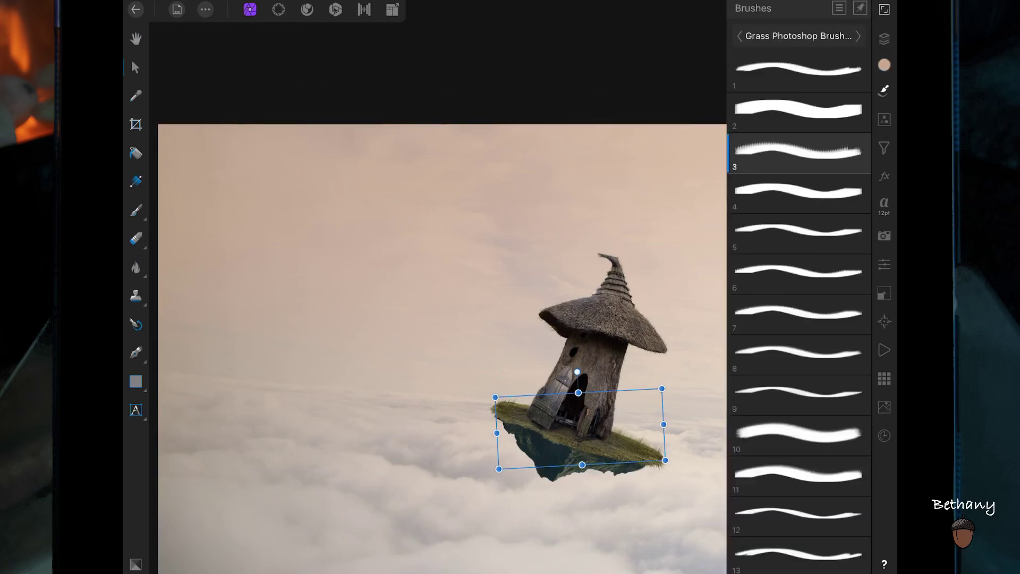
Paint extra blades with grass brush 3 along the island's edge beside the door
left_click(135, 210)
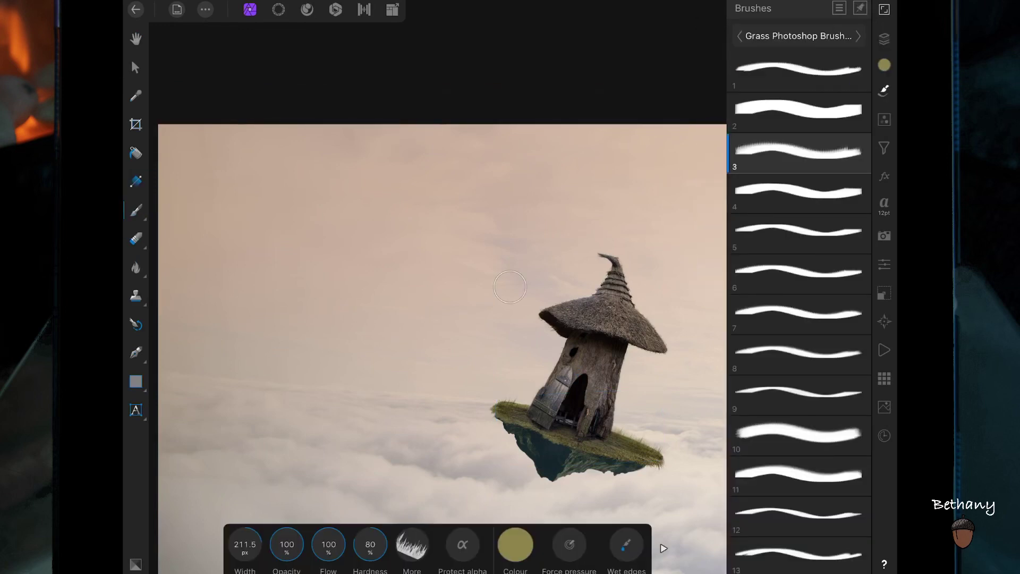
left_click(798, 151)
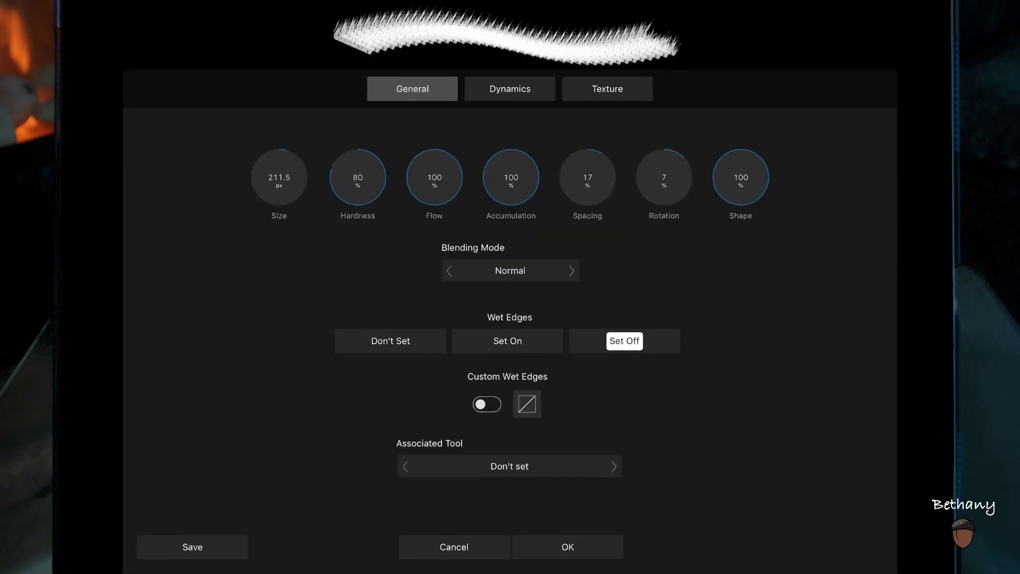
left_click(454, 547)
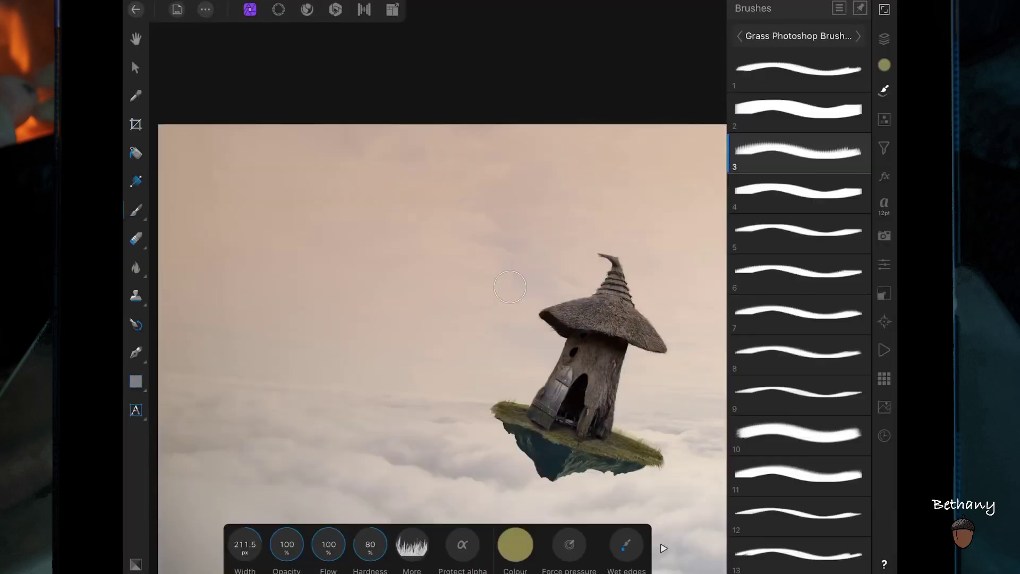
scroll(510, 287, "up", 5)
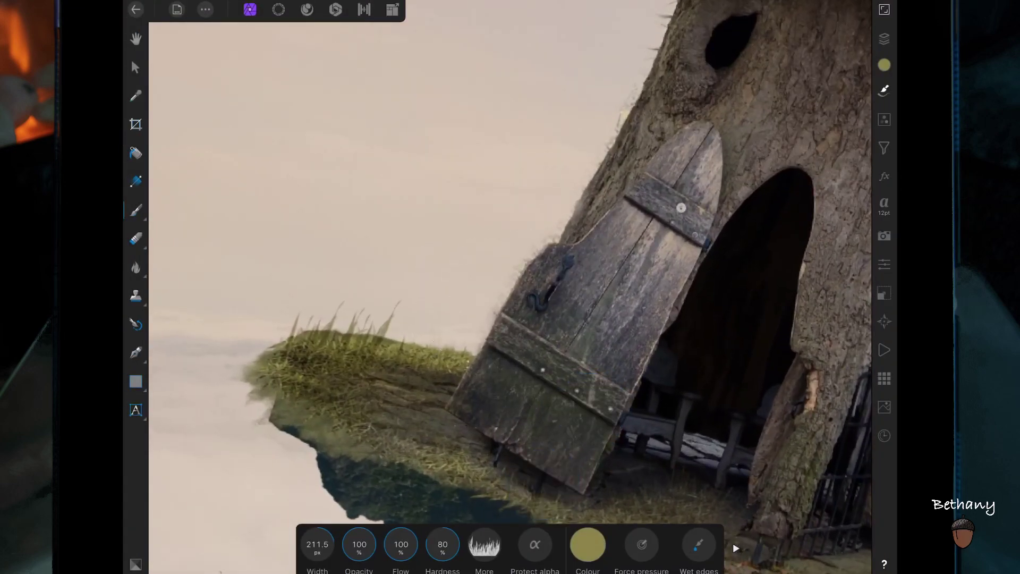
left_click(420, 353)
left_click_drag(420, 353, 455, 348)
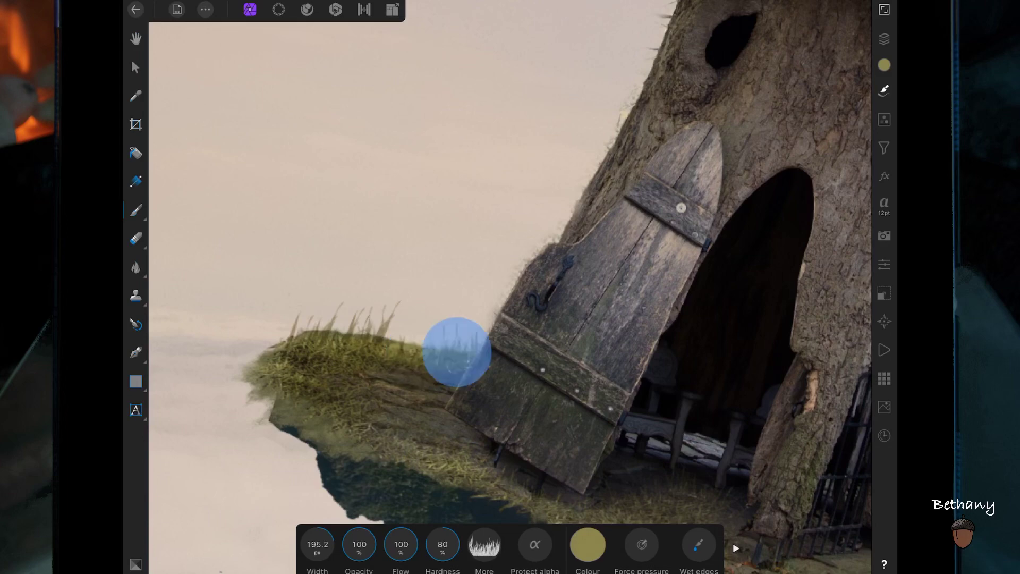
scroll(610, 381, "down", 5)
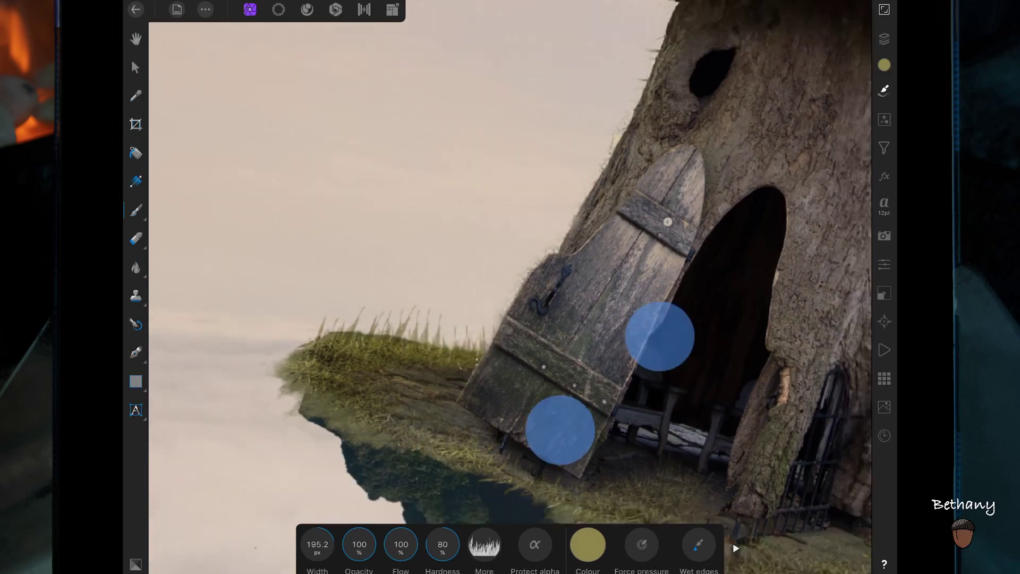
left_click_drag(656, 399, 814, 463)
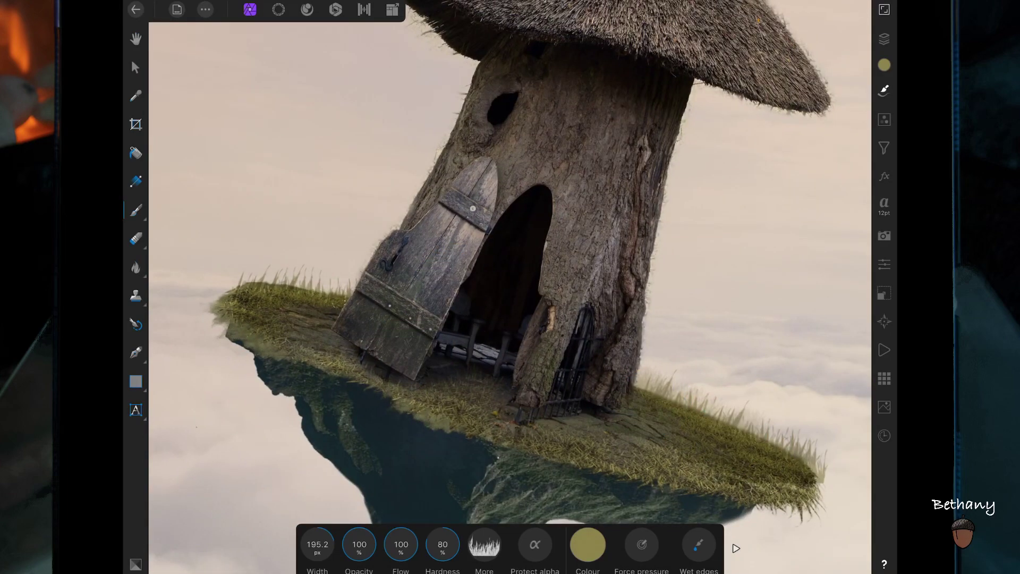
scroll(510, 265, "down", 5)
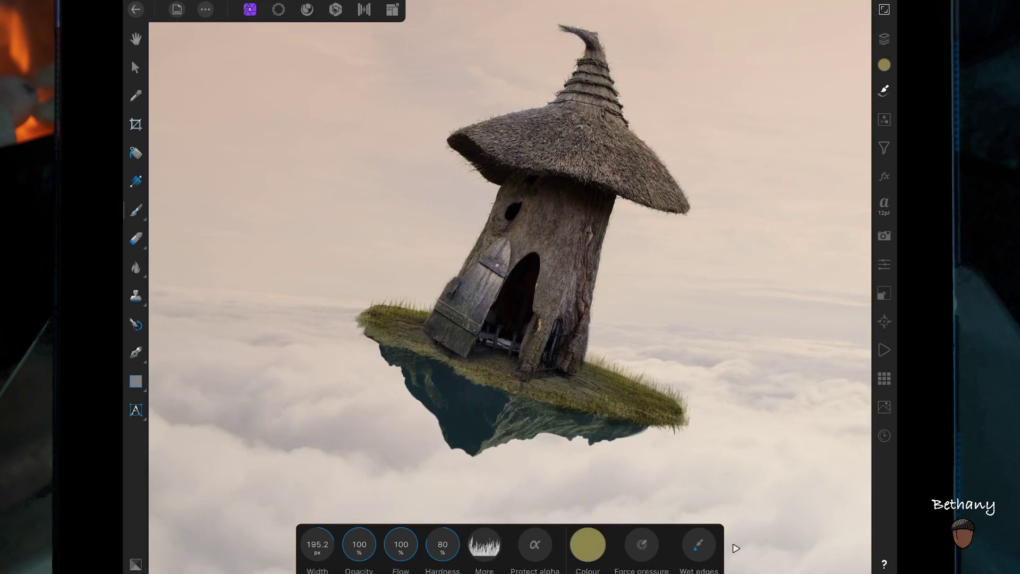
left_click(421, 330)
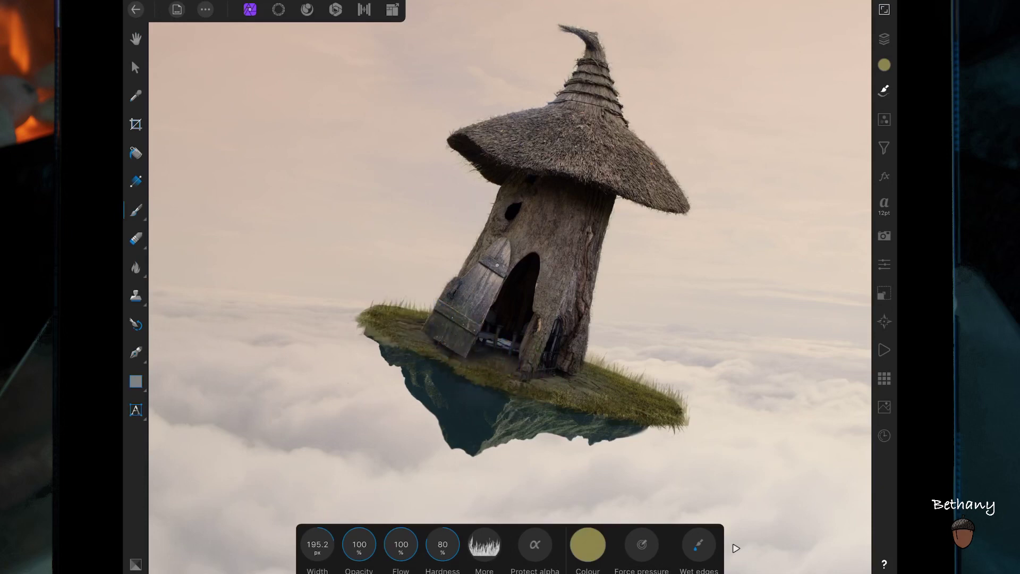
left_click(884, 38)
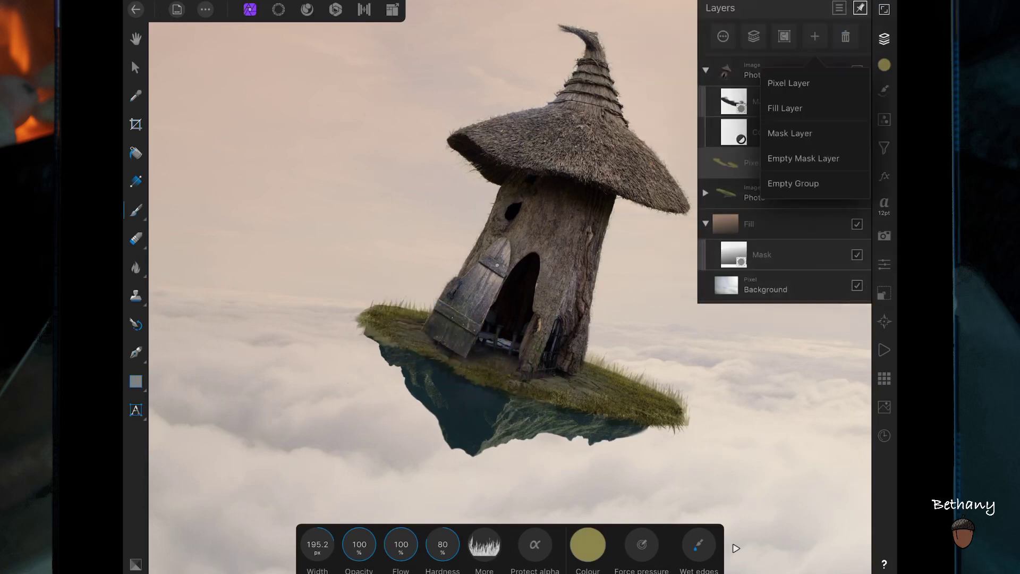
Set black colour with a soft Basic round brush at 137.9 px and 75% opacity
left_click(588, 544)
left_click(612, 415)
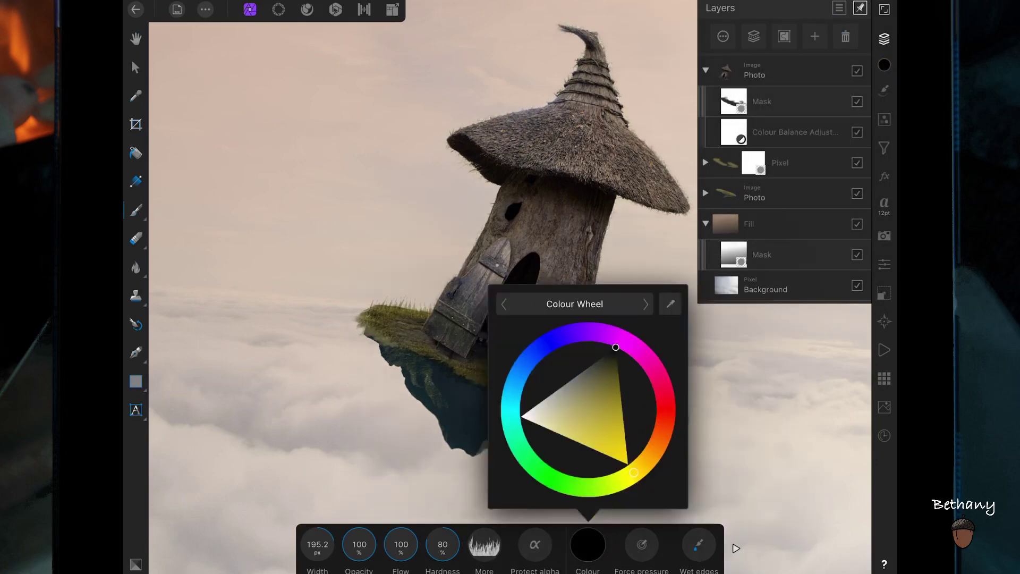
left_click(884, 90)
left_click(799, 36)
scroll(552, 239, "up", 5)
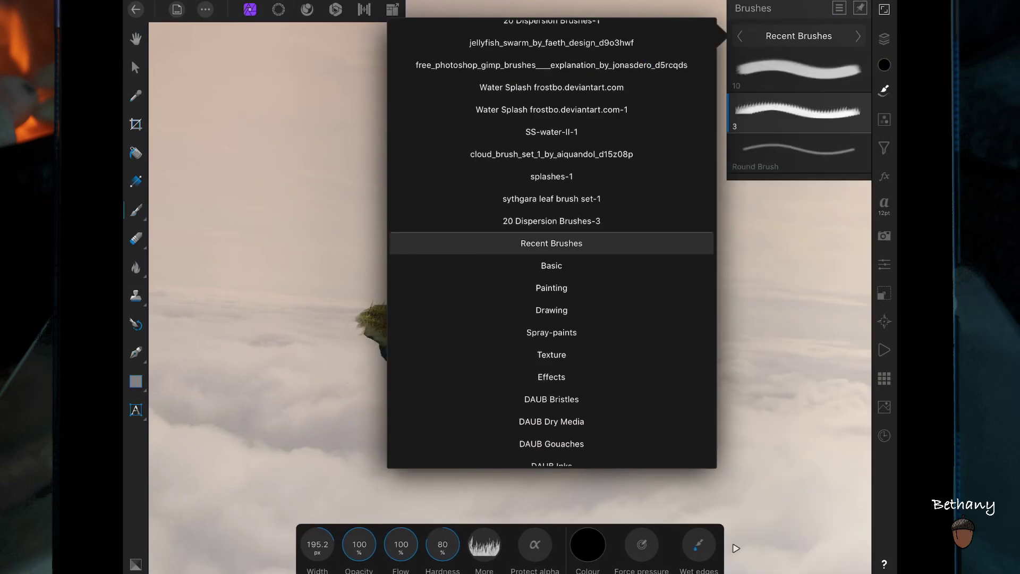
left_click(547, 267)
left_click(885, 90)
scroll(551, 416, "up", 5)
left_click_drag(317, 544, 353, 529)
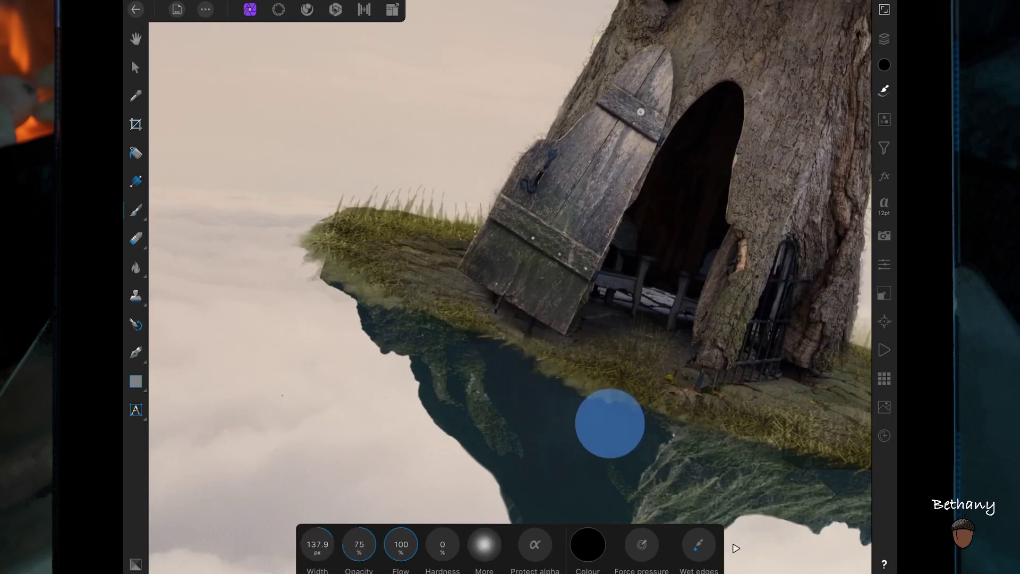
scroll(640, 406, "down", 5)
Shade the island's underside, right tip and left edge, undoing a stray mid-island dab
mouse_move(640, 405)
left_mouse_down()
mouse_move(752, 409)
mouse_move(743, 396)
left_mouse_up()
left_click(746, 392)
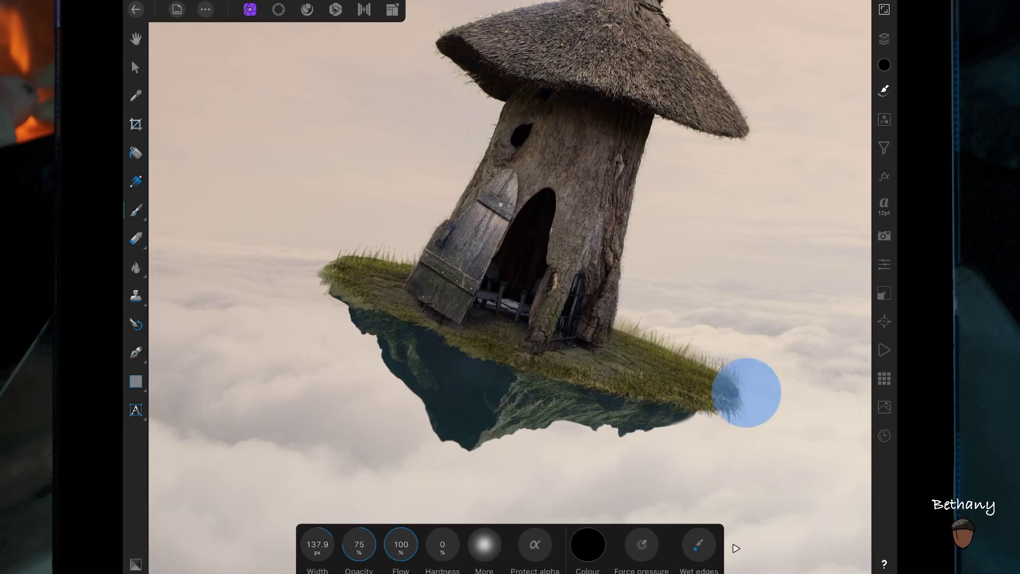
left_click(323, 300)
left_click(469, 358)
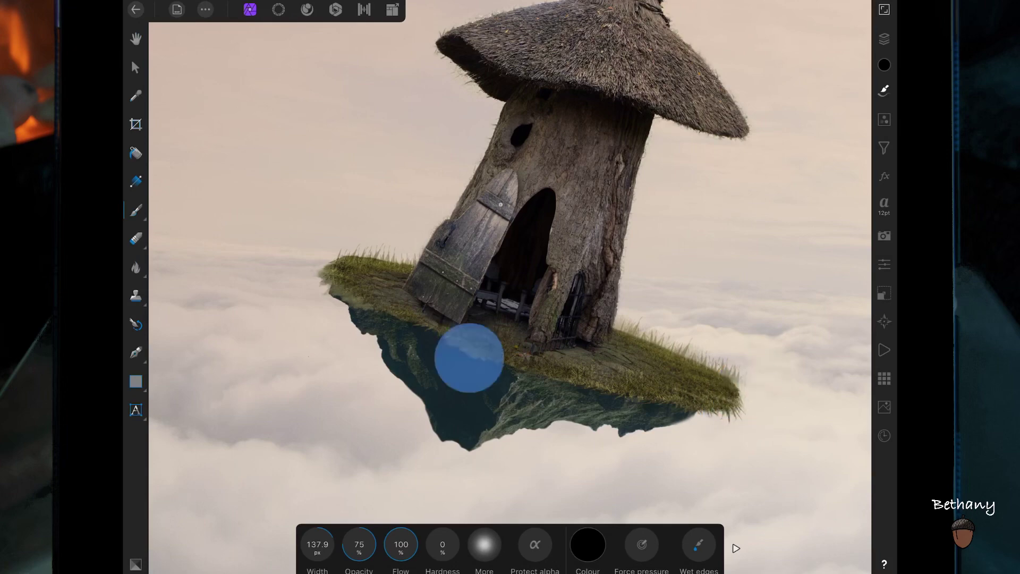
key("ctrl+z")
scroll(680, 403, "down", 5)
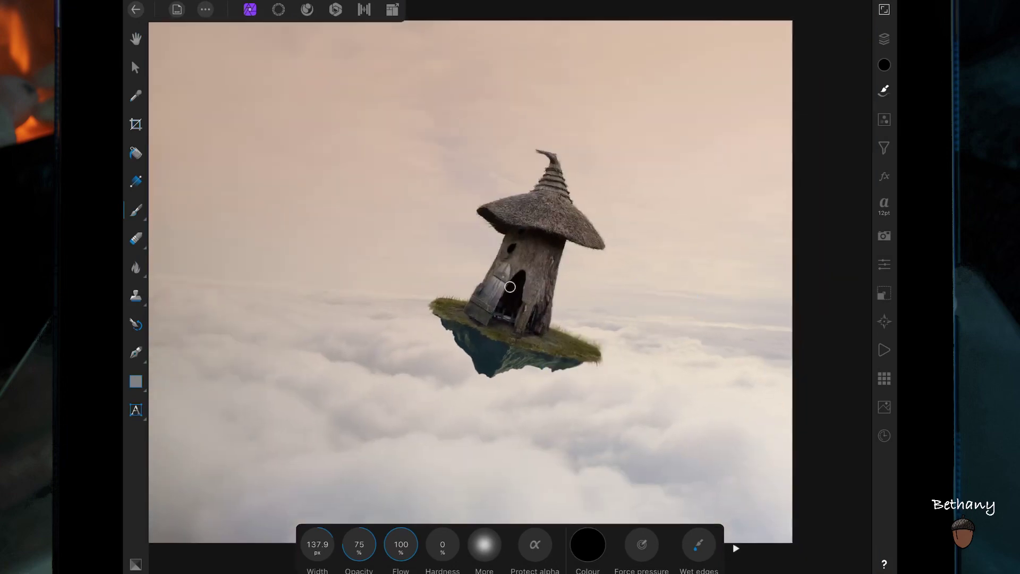
scroll(637, 372, "down", 3)
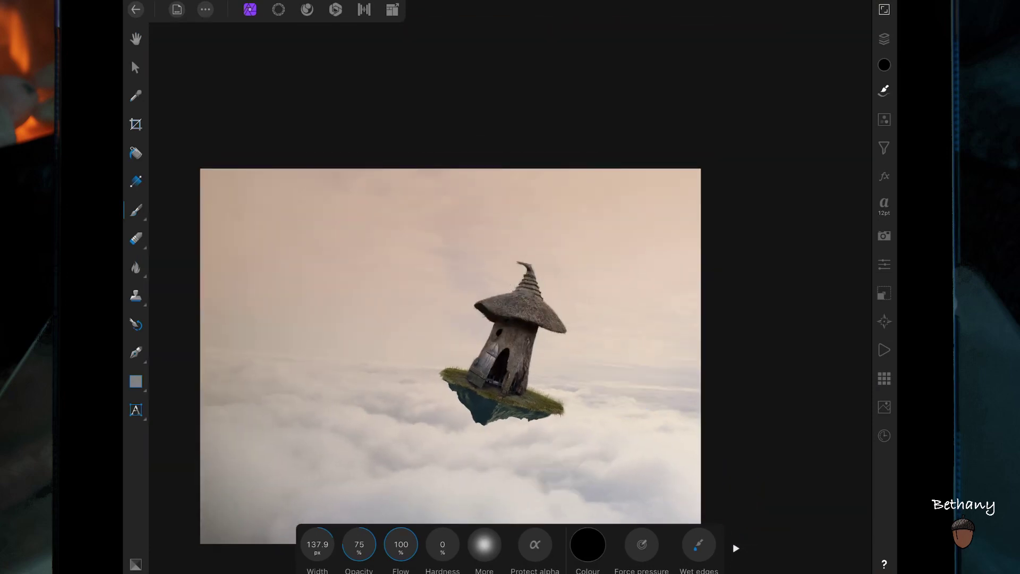
Move the island and house slightly right and down, then select the Background layer
left_click(135, 67)
left_click(884, 39)
scroll(555, 441, "up", 5)
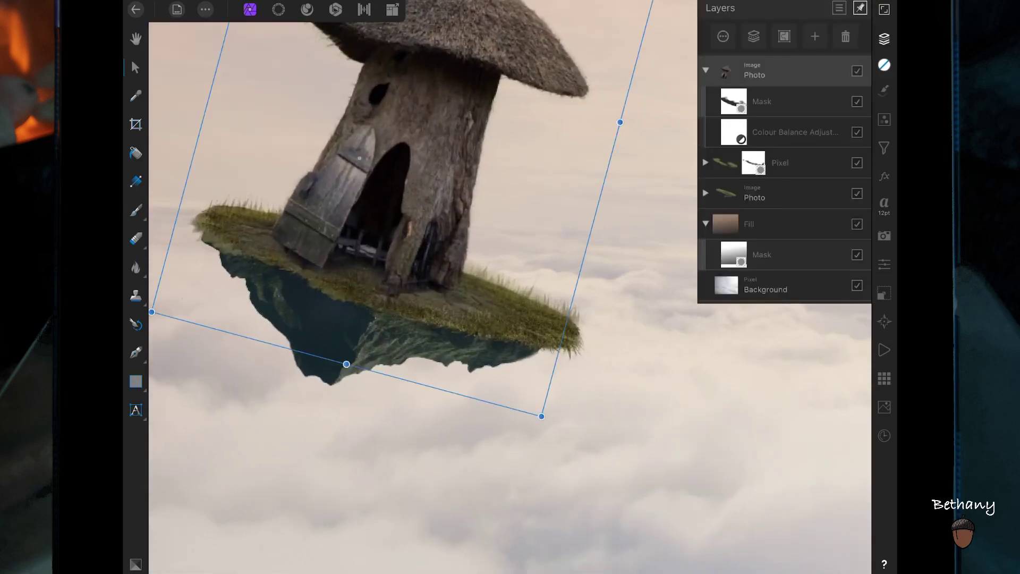
left_click_drag(481, 226, 522, 241)
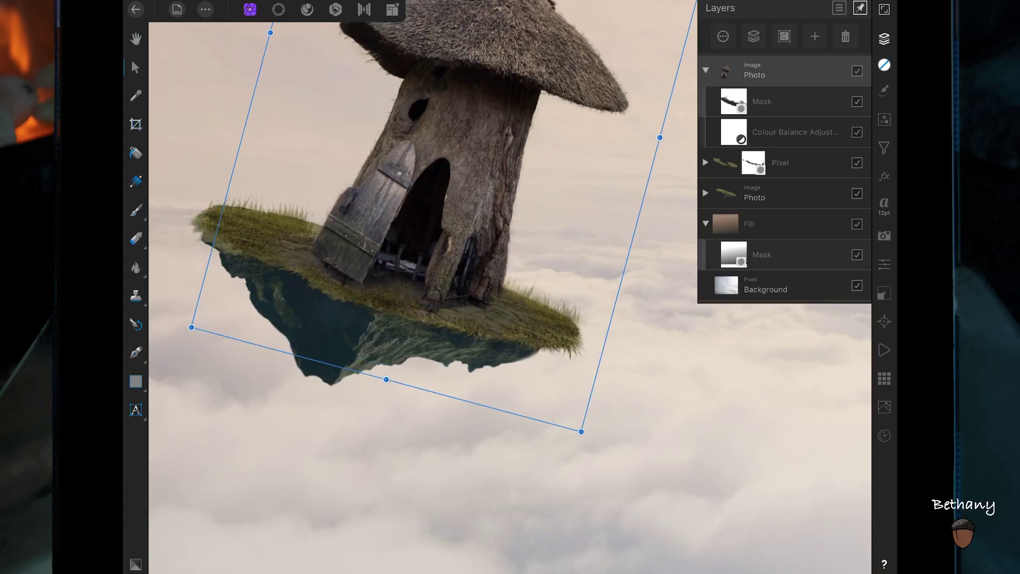
left_click(765, 287)
scroll(505, 430, "down", 5)
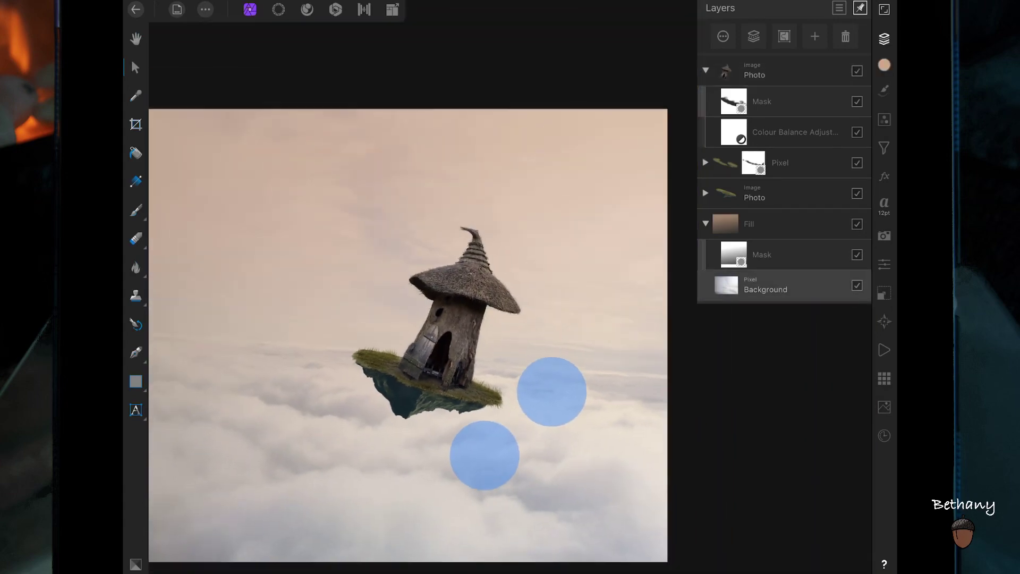
scroll(506, 431, "up", 2)
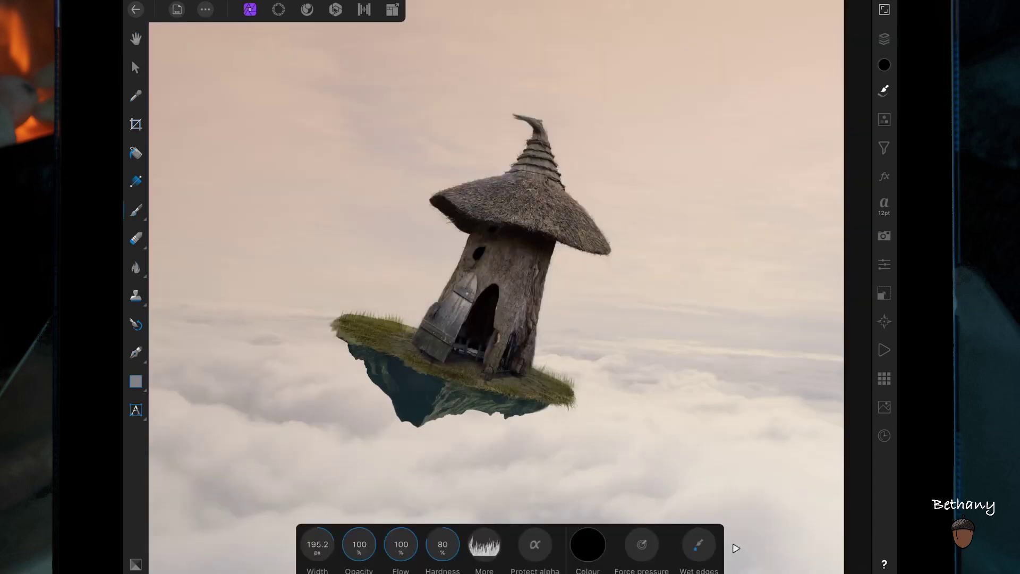
Sample the grass's olive green and dab it on the door's left edge and island's right edge
left_click(588, 545)
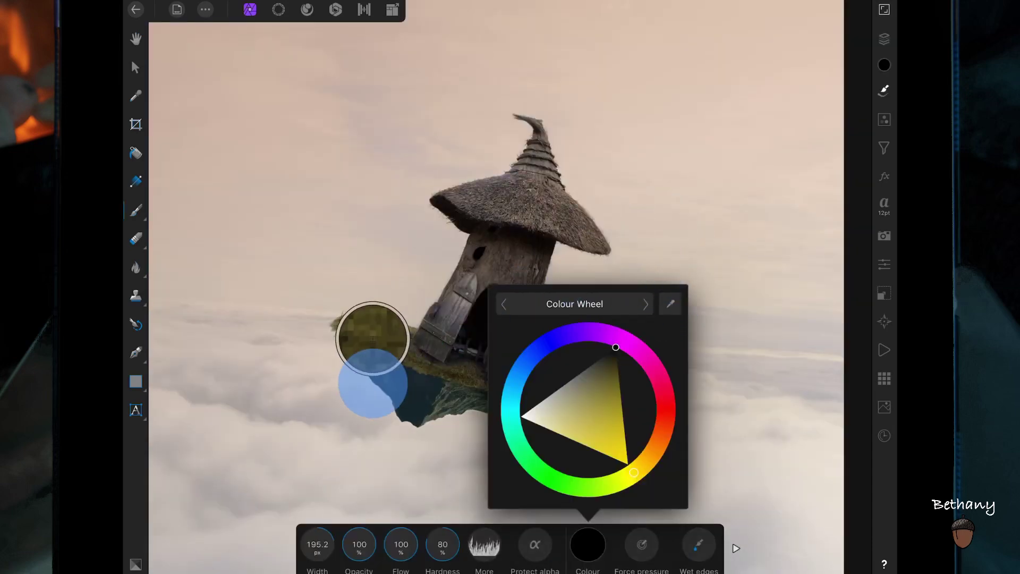
left_click_drag(671, 304, 365, 383)
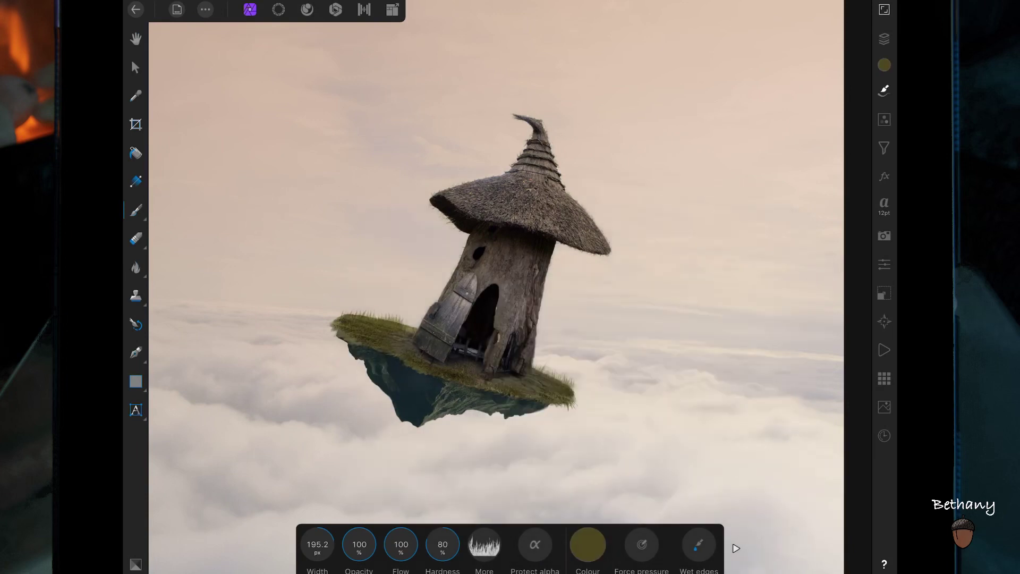
left_click(406, 325)
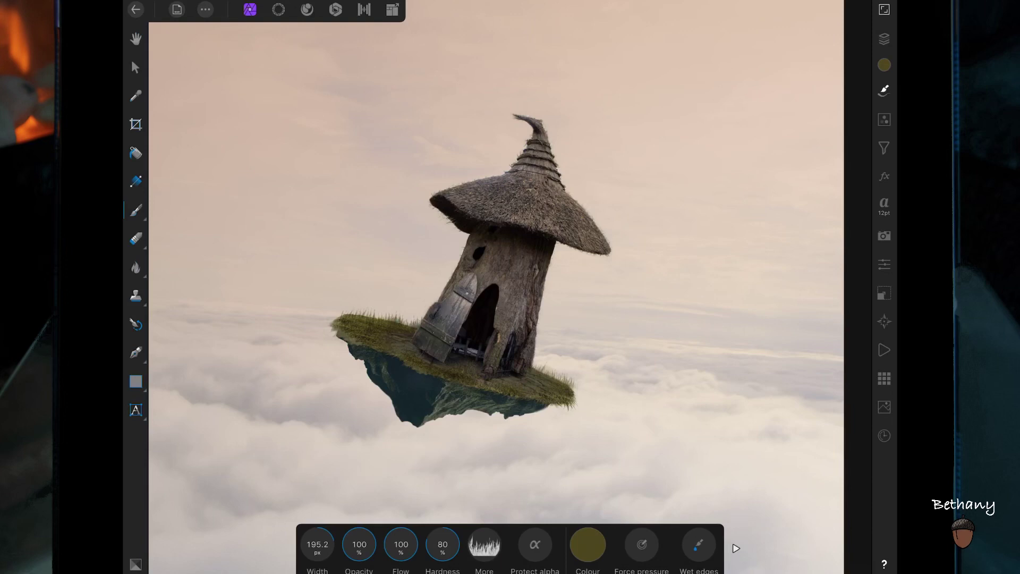
left_click(550, 380)
scroll(509, 287, "down", 5)
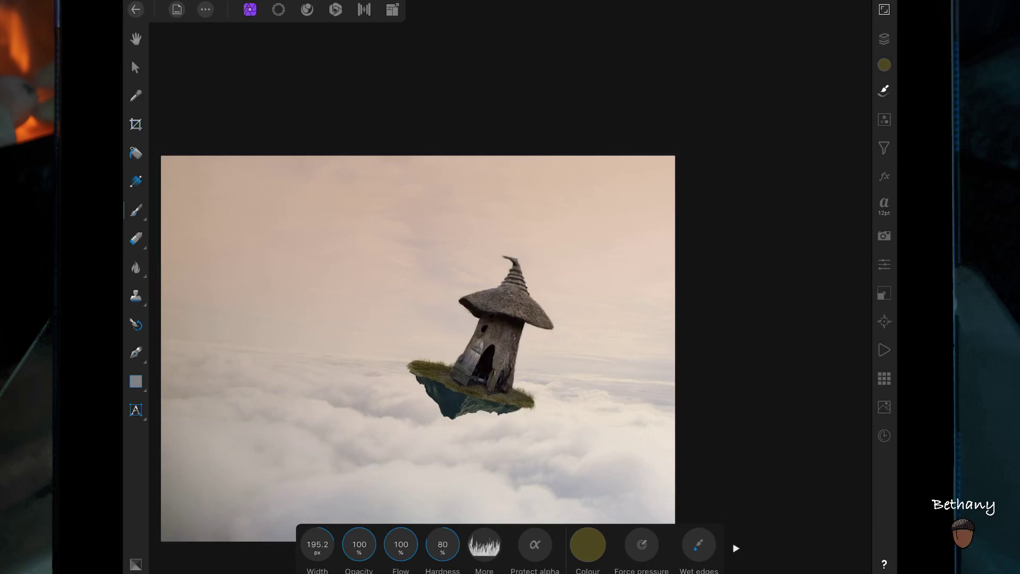
left_click(885, 38)
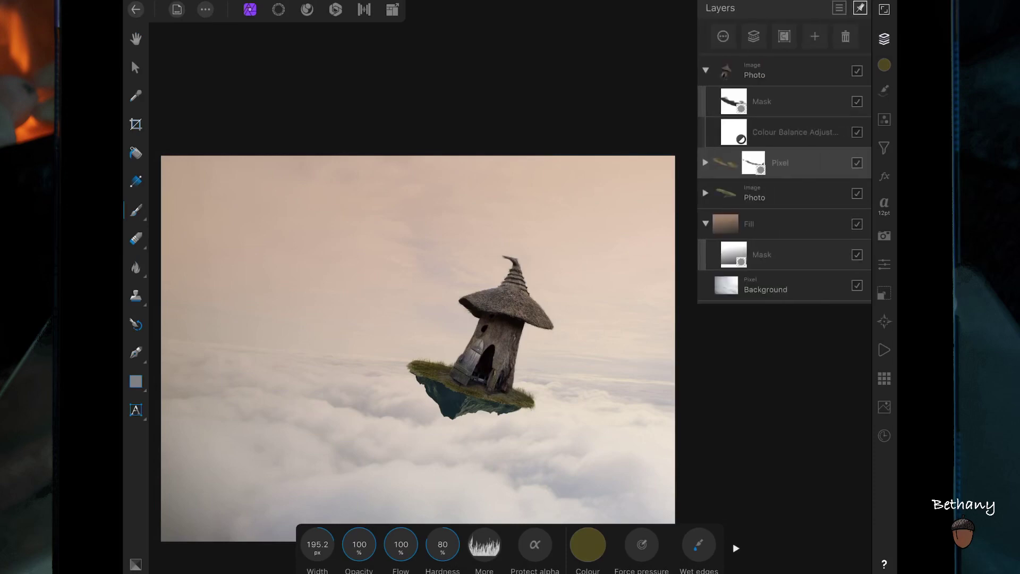
Lower the Pixel layer to 57% opacity, then move the hawk right and rotate it about 17.5°
left_click(723, 37)
mouse_move(813, 79)
left_mouse_down()
mouse_move(766, 78)
mouse_move(784, 79)
left_mouse_up()
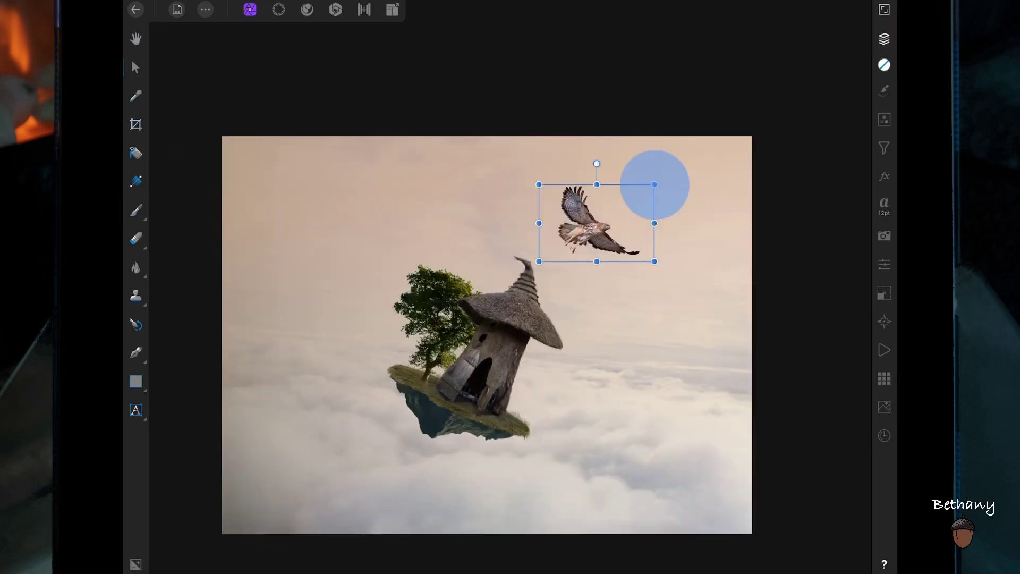
mouse_move(584, 229)
left_mouse_down()
mouse_move(599, 220)
mouse_move(625, 228)
left_mouse_up()
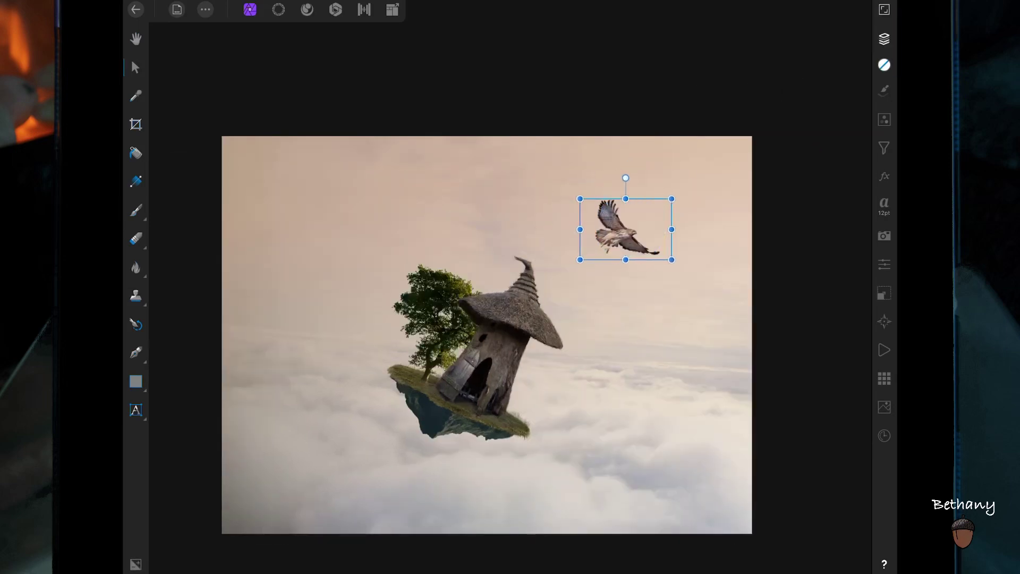
left_click_drag(625, 178, 605, 151)
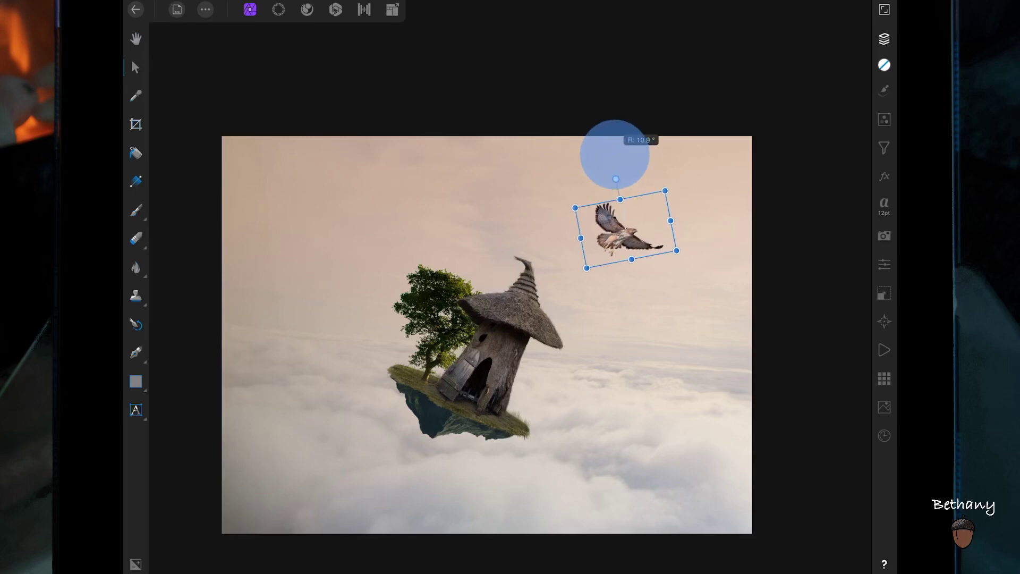
left_click_drag(627, 218, 618, 221)
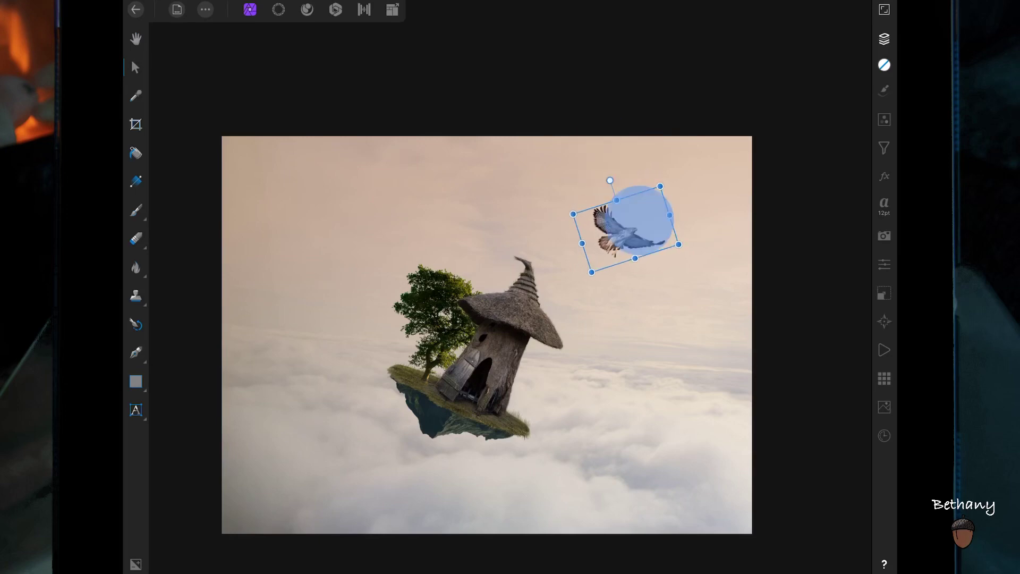
left_click(885, 39)
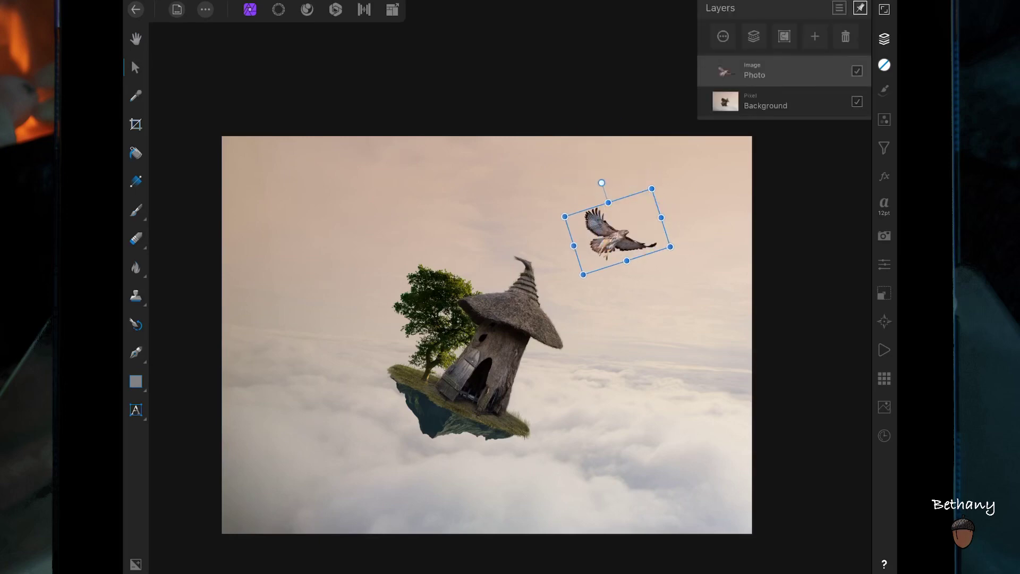
left_click(815, 36)
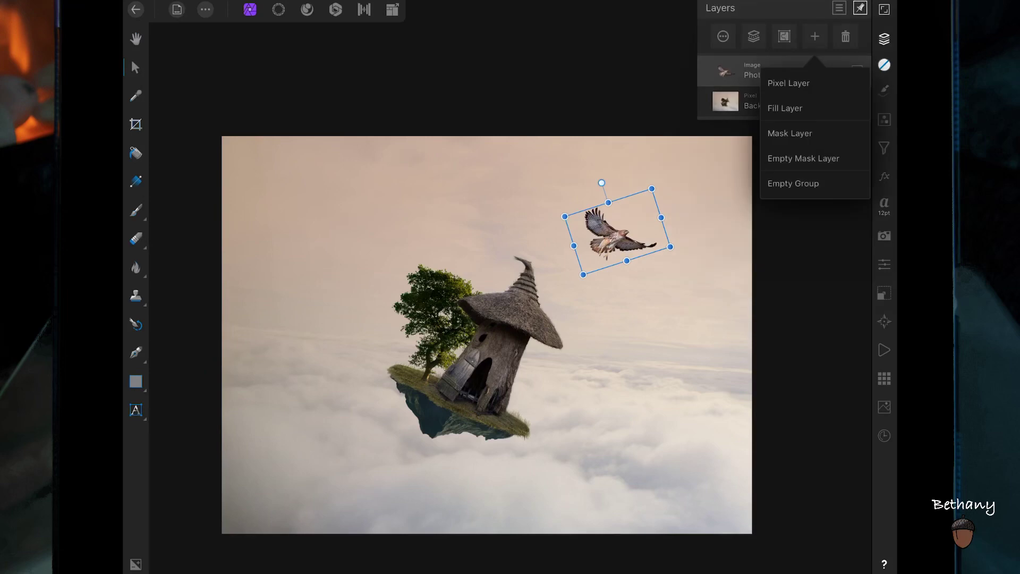
Add a new pixel layer and set the Pen line colour from black to grey
left_click(788, 83)
left_click(136, 353)
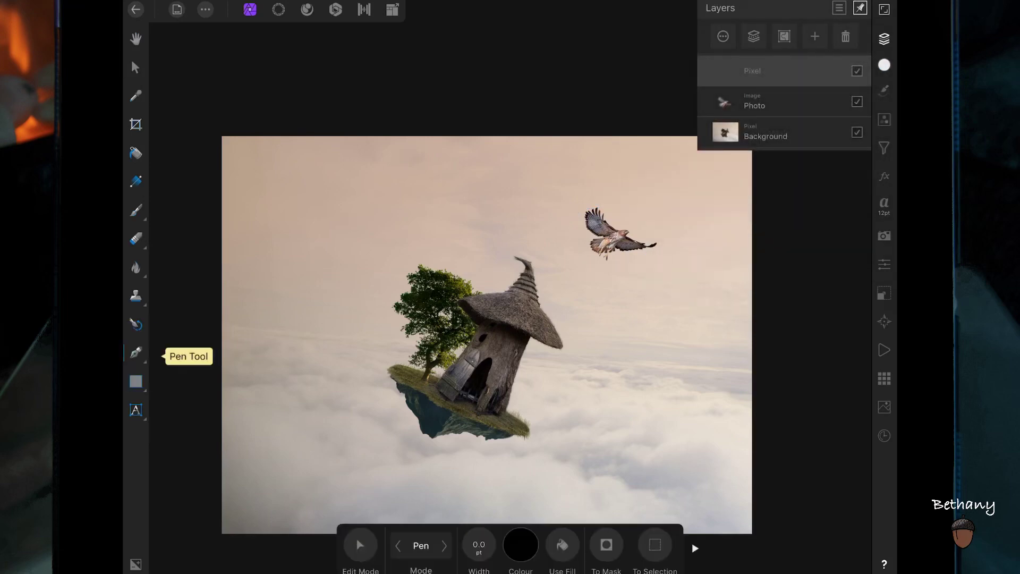
left_click(521, 545)
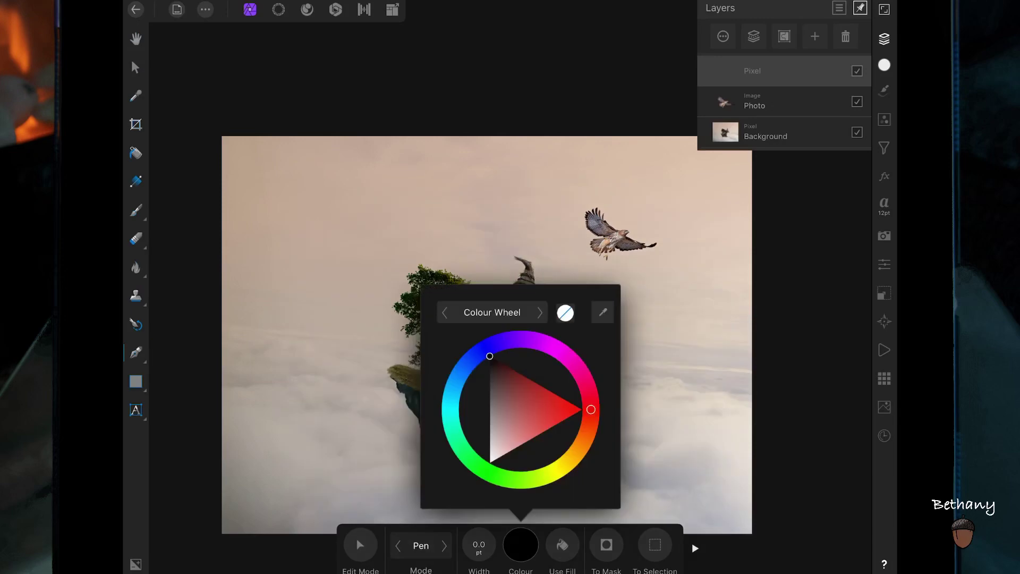
mouse_move(490, 356)
left_mouse_down()
mouse_move(490, 428)
mouse_move(491, 391)
mouse_move(492, 399)
left_mouse_up()
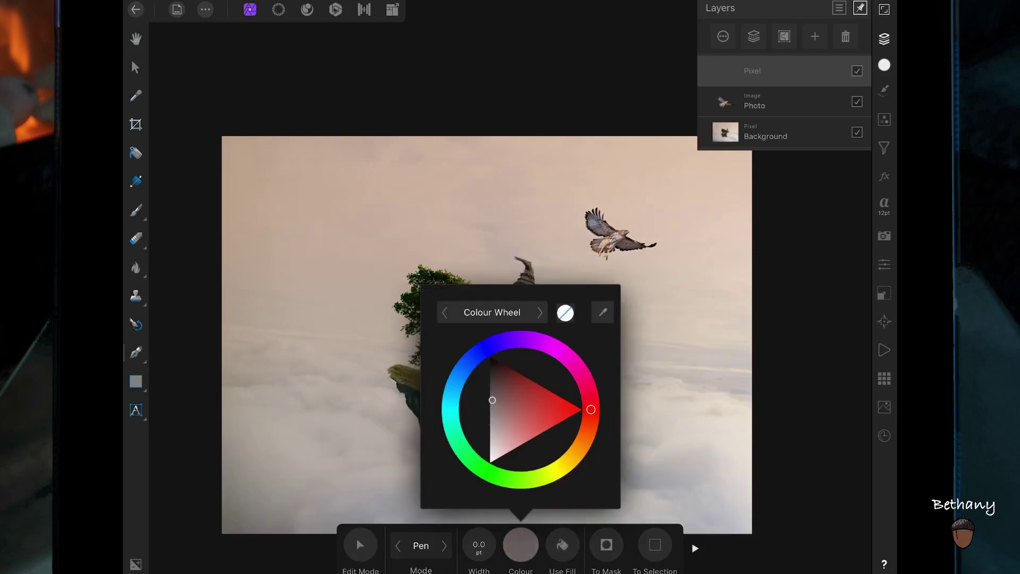
left_click(521, 545)
Draw the rope path from the island up to the hawk's feet and sagging back down
left_click(425, 386)
scroll(460, 335, "up", 2)
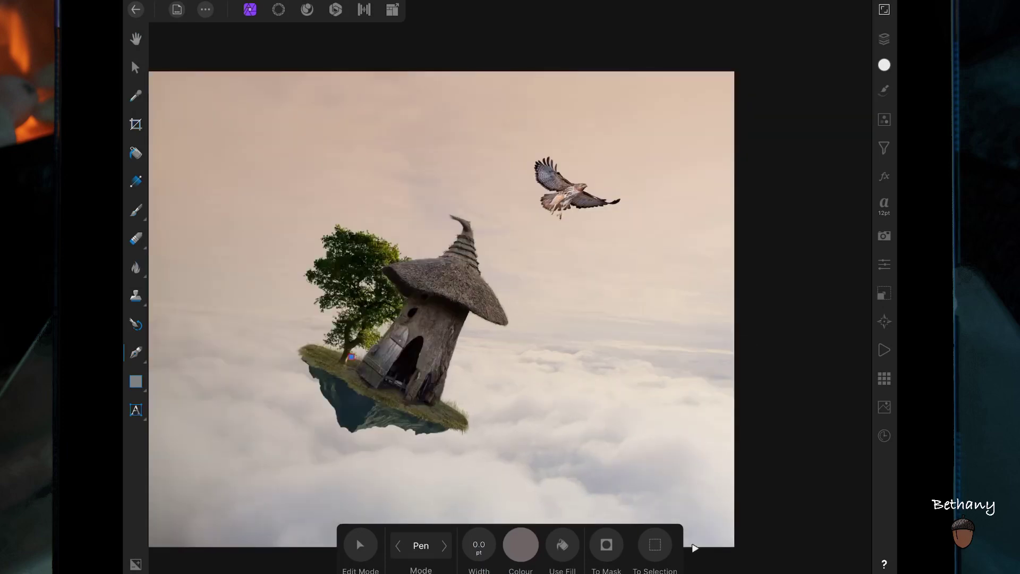
left_click(548, 214)
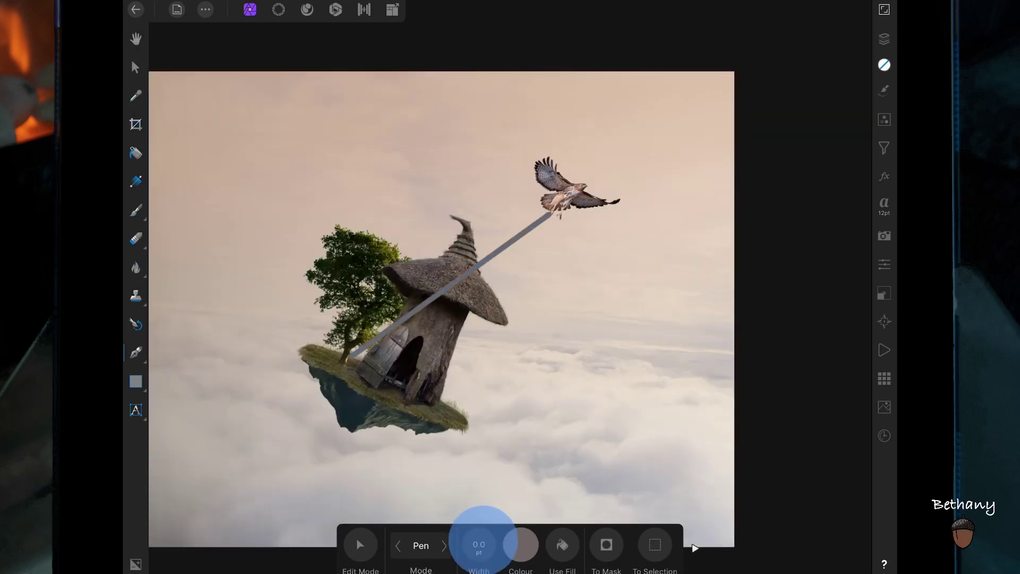
mouse_move(479, 543)
left_mouse_down()
mouse_move(449, 543)
mouse_move(490, 543)
left_mouse_up()
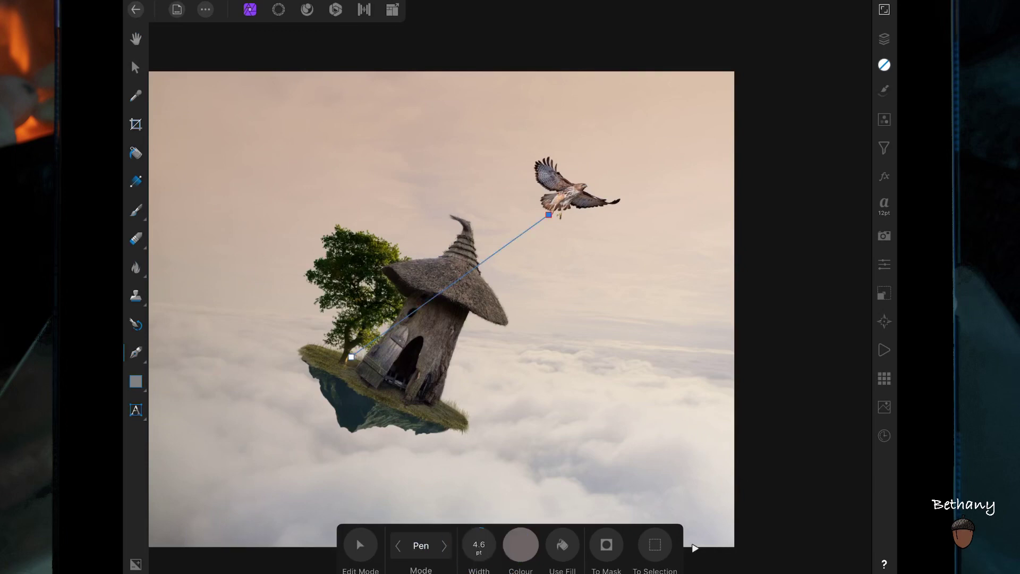
scroll(563, 202, "up", 5)
left_click_drag(519, 292, 517, 340)
left_click(518, 328)
scroll(510, 287, "down", 5)
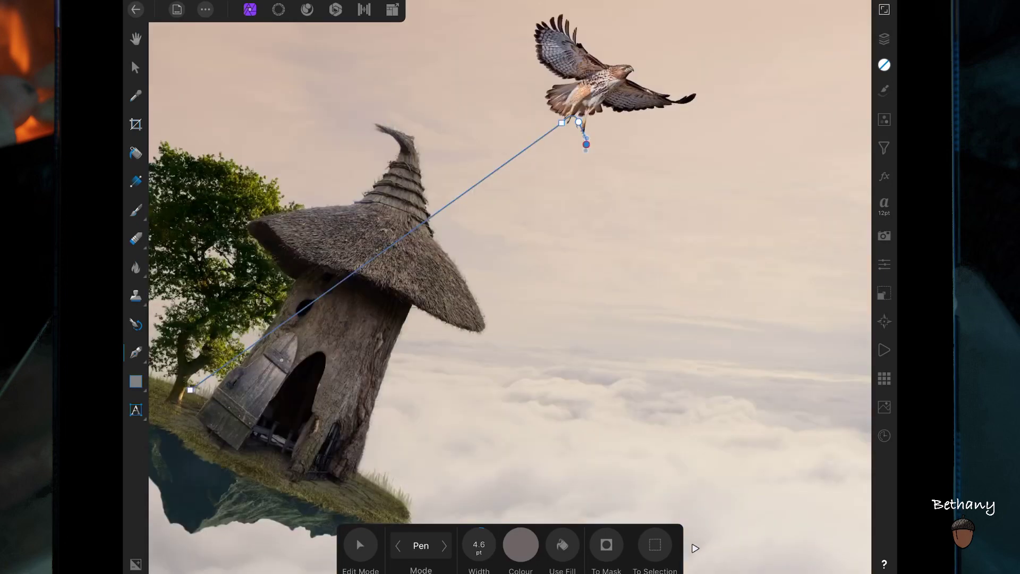
left_click(362, 475)
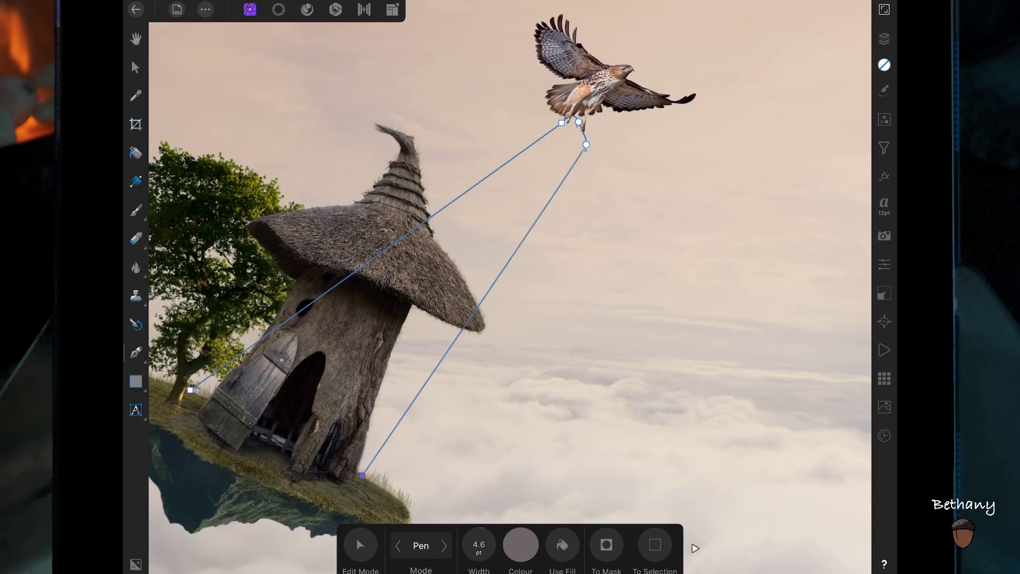
left_click_drag(362, 476, 388, 532)
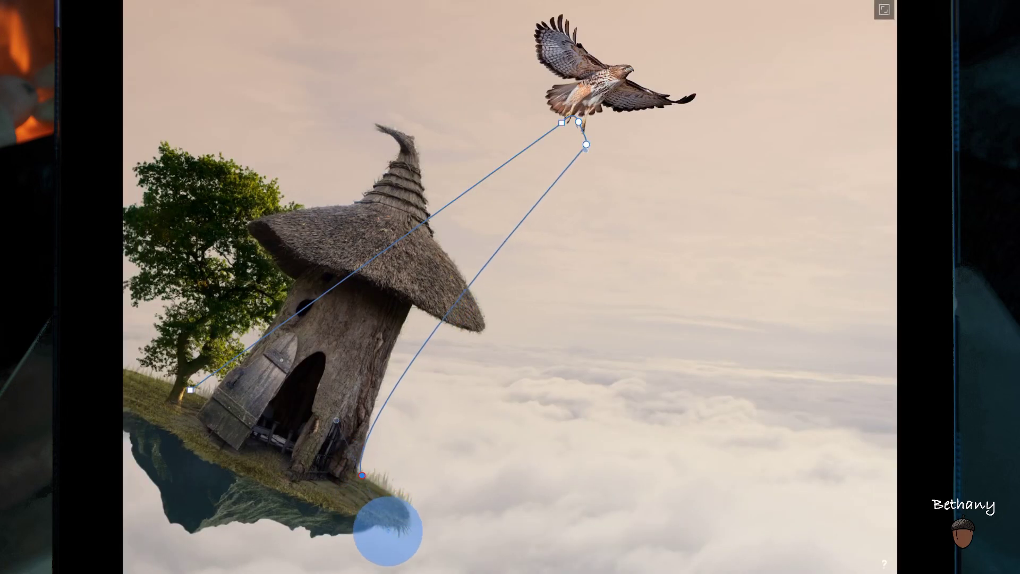
left_click_drag(388, 532, 389, 537)
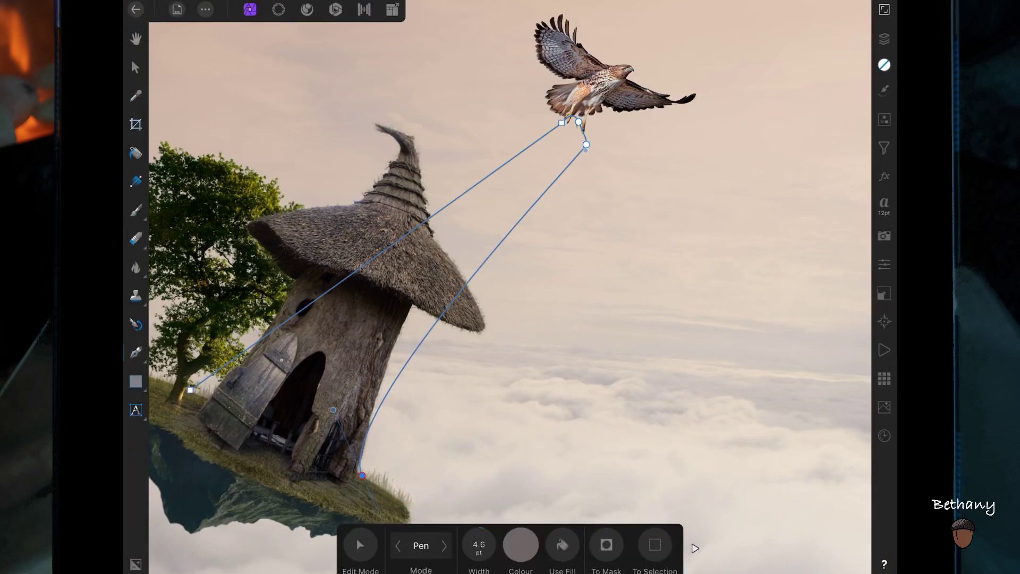
Drag the talon and lower rope nodes to hook the rope and smooth it toward the house
left_click(360, 545)
scroll(759, 356, "up", 5)
left_click_drag(445, 272, 402, 278)
left_click_drag(420, 181, 431, 198)
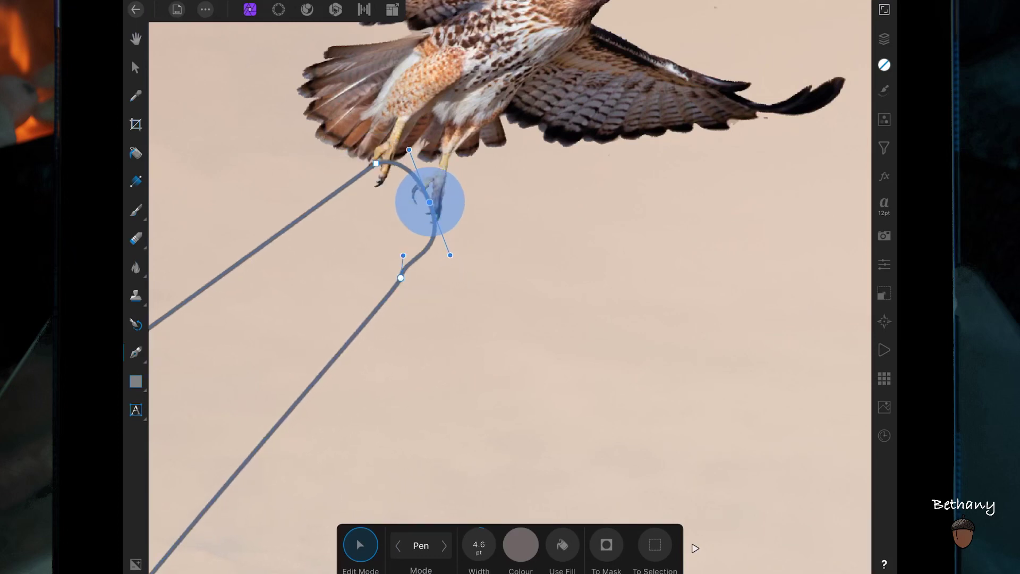
left_click_drag(401, 277, 369, 328)
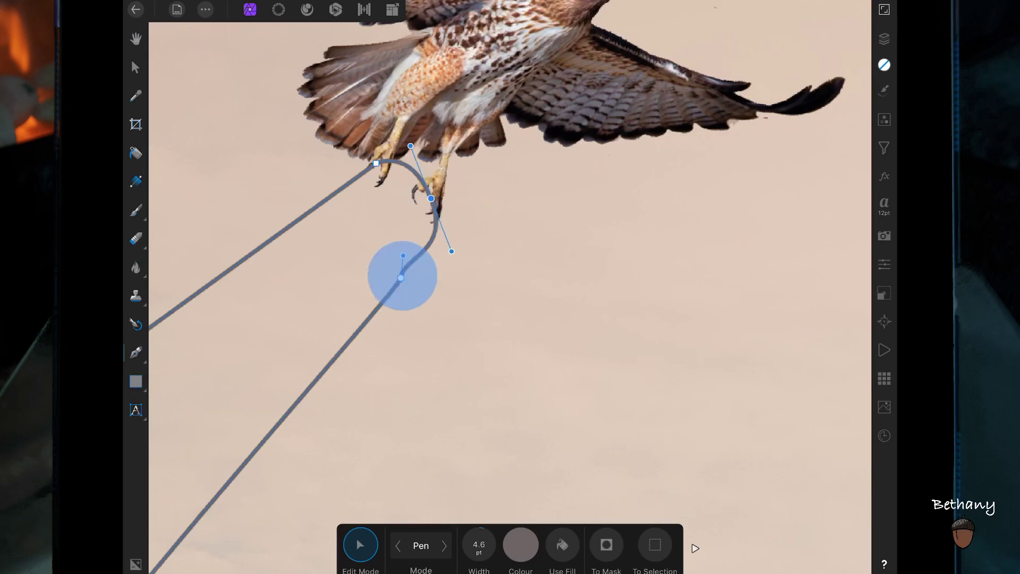
scroll(510, 287, "down", 5)
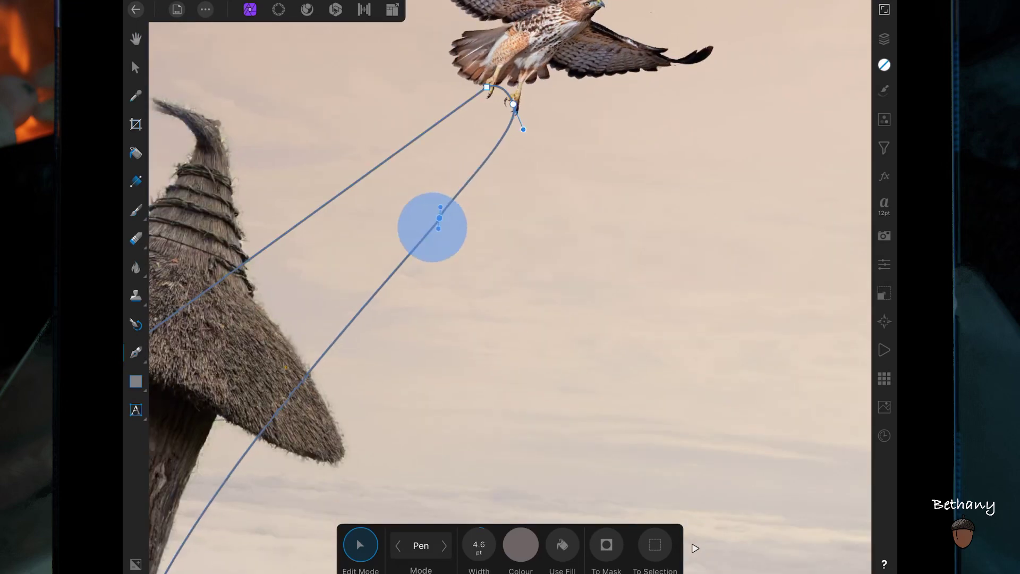
left_click_drag(229, 433, 268, 406)
scroll(510, 287, "up", 3)
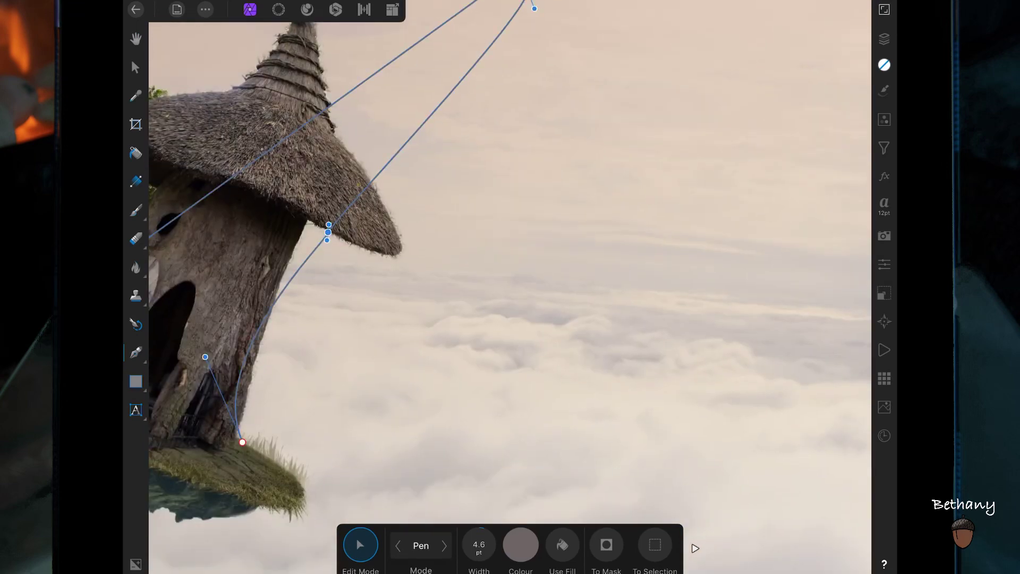
scroll(431, 335, "down", 5)
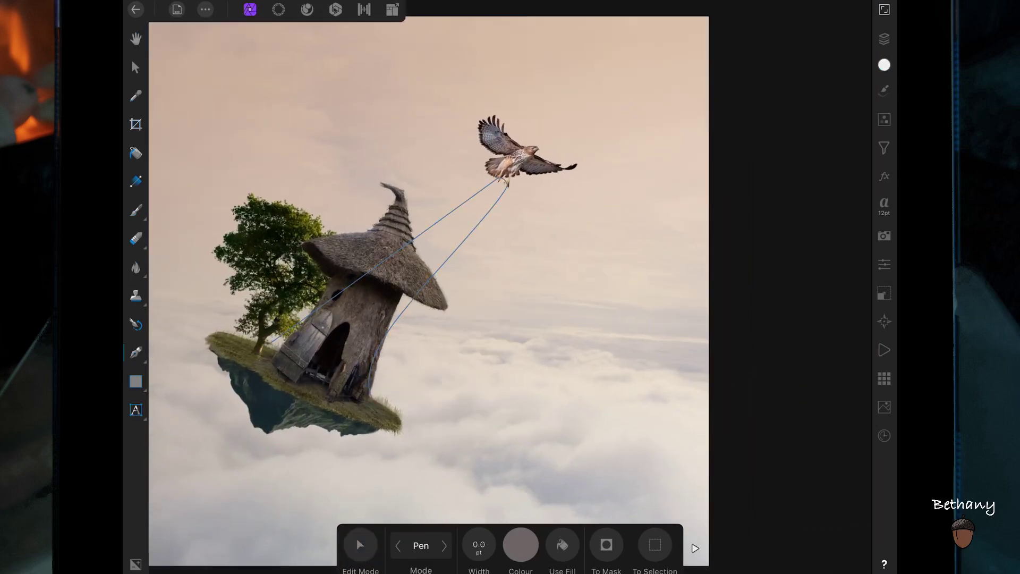
scroll(542, 294, "up", 5)
scroll(542, 294, "up", 3)
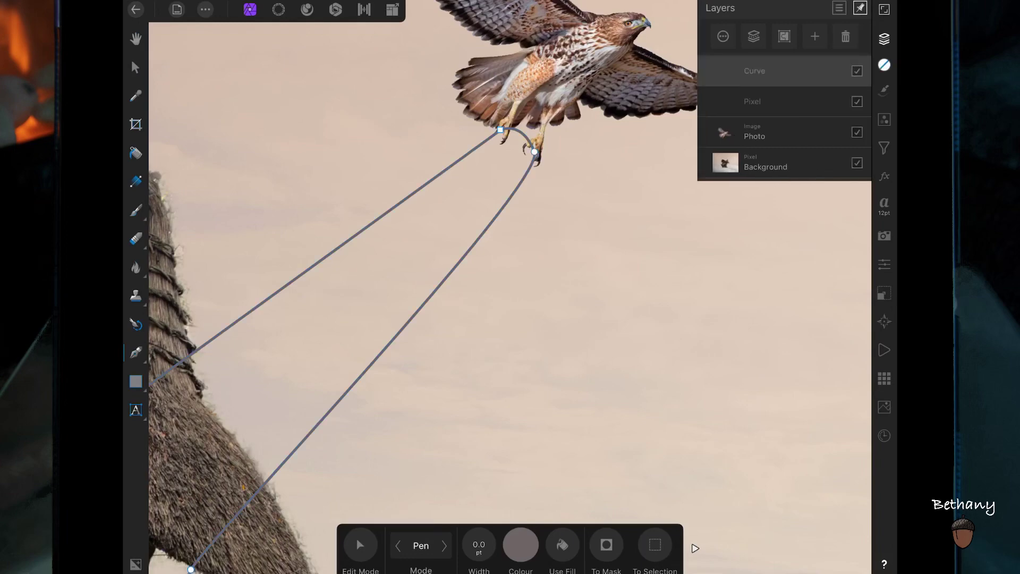
scroll(548, 87, "up", 5)
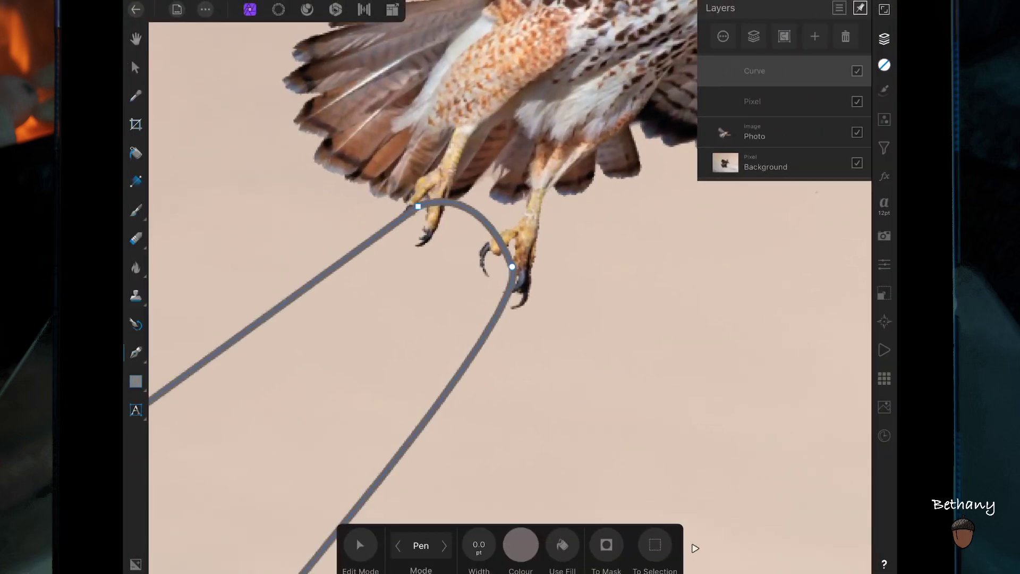
Straighten the rope between the two talons and select the rope's Curve layer
mouse_move(512, 267)
left_mouse_down()
mouse_move(518, 278)
mouse_move(513, 265)
left_mouse_up()
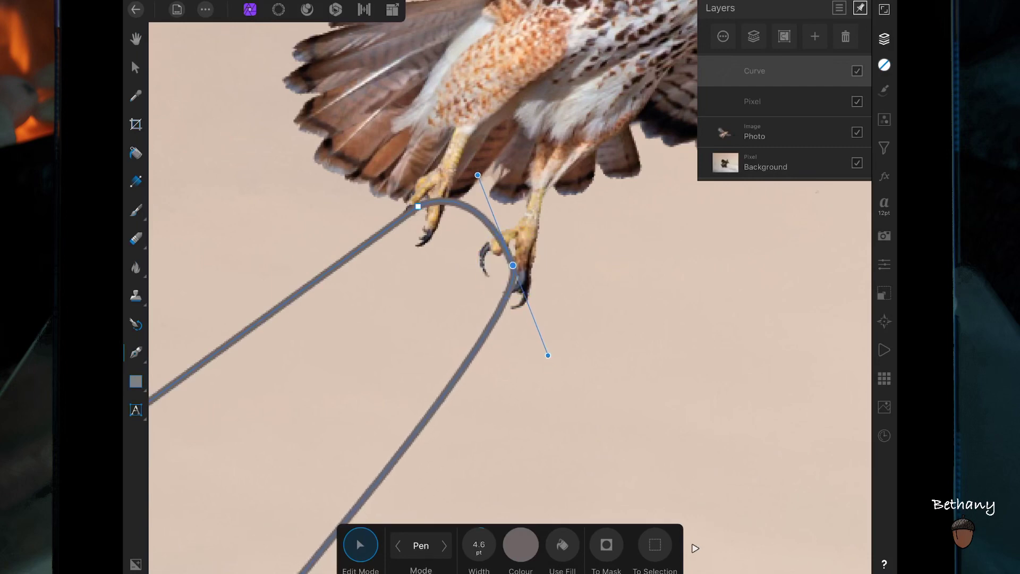
mouse_move(467, 205)
left_mouse_down()
mouse_move(453, 218)
mouse_move(447, 285)
left_mouse_up()
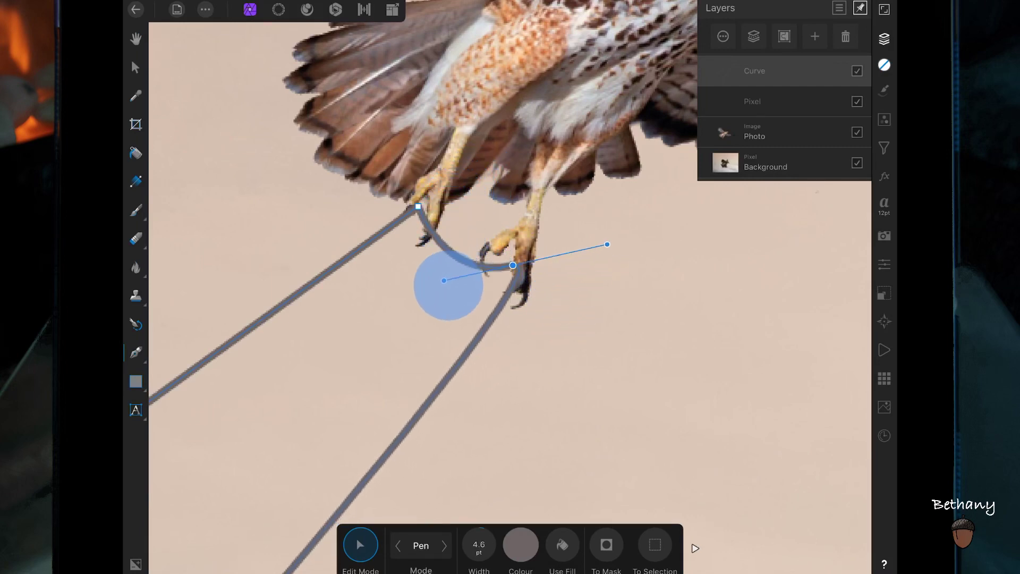
scroll(584, 335, "down", 10)
scroll(585, 335, "down", 5)
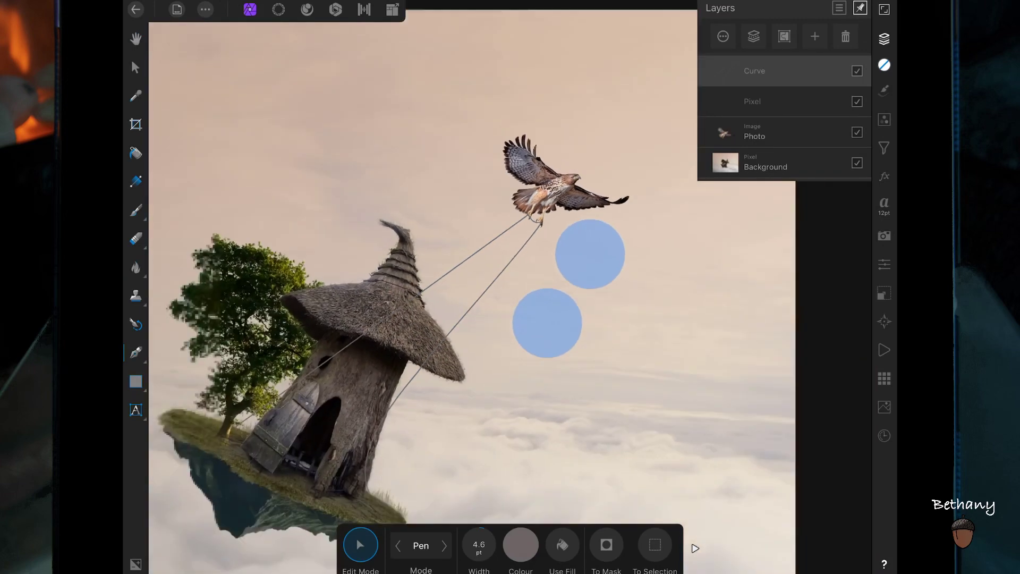
scroll(584, 335, "down", 3)
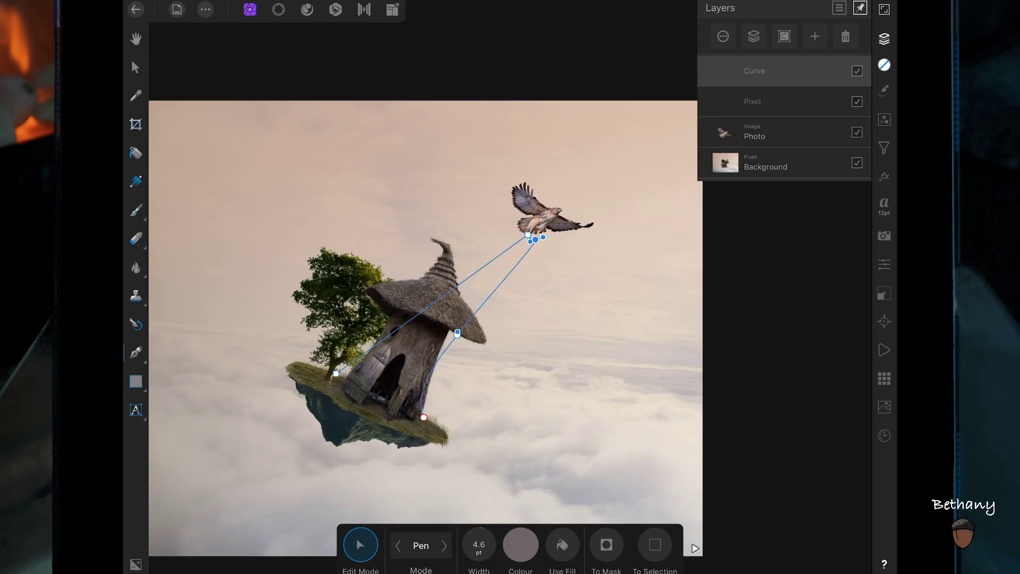
left_click(136, 67)
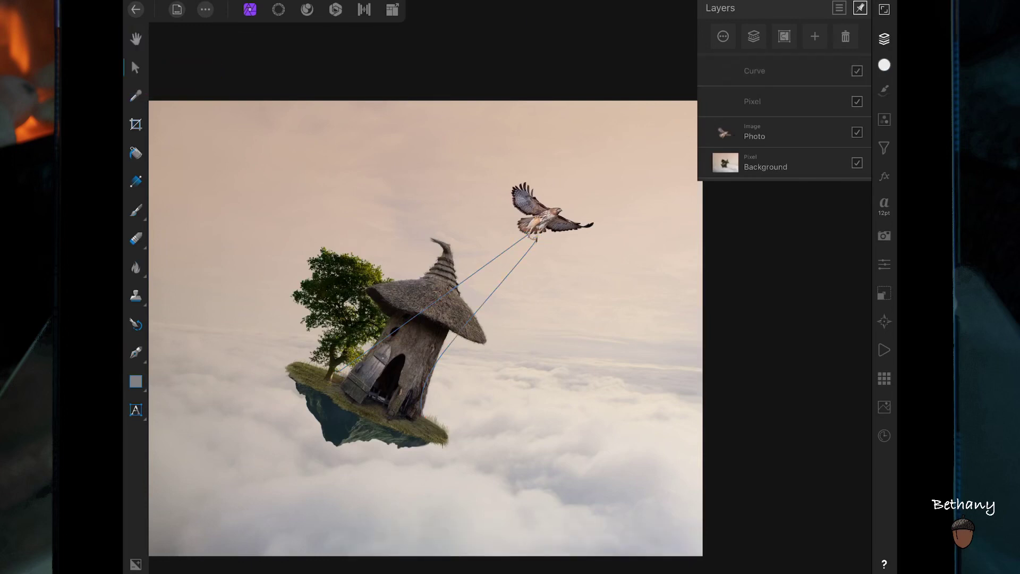
left_click(754, 71)
Add a mask to the rope layer and set the paint colour to black
left_click(815, 36)
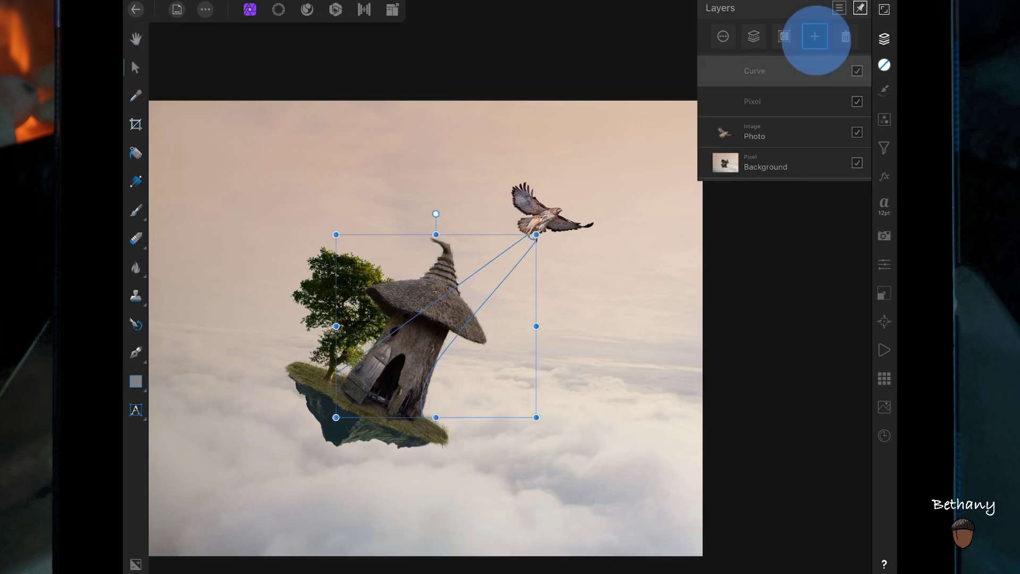
left_click(790, 133)
left_click(135, 211)
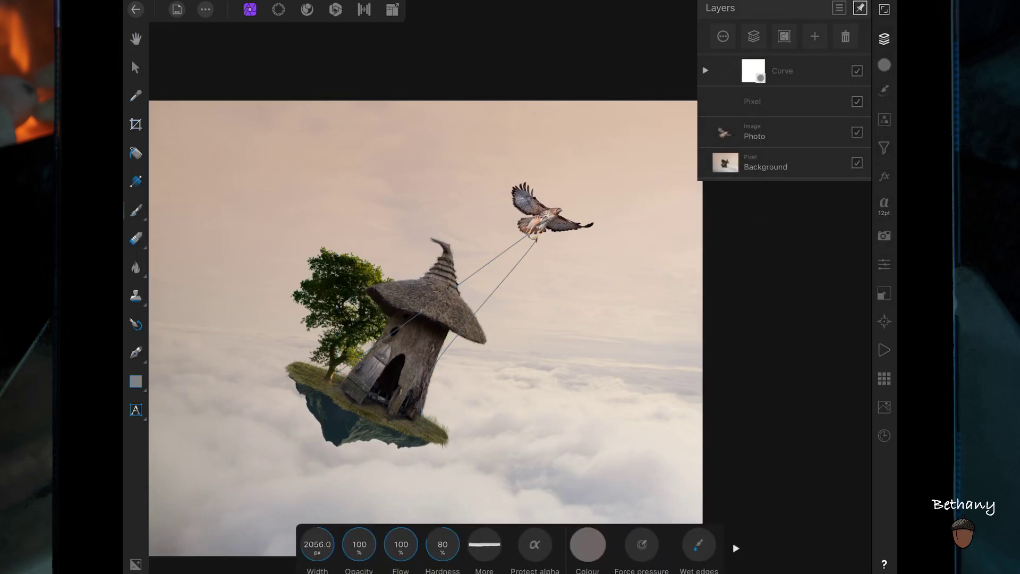
left_click(588, 544)
left_click_drag(546, 380, 531, 319)
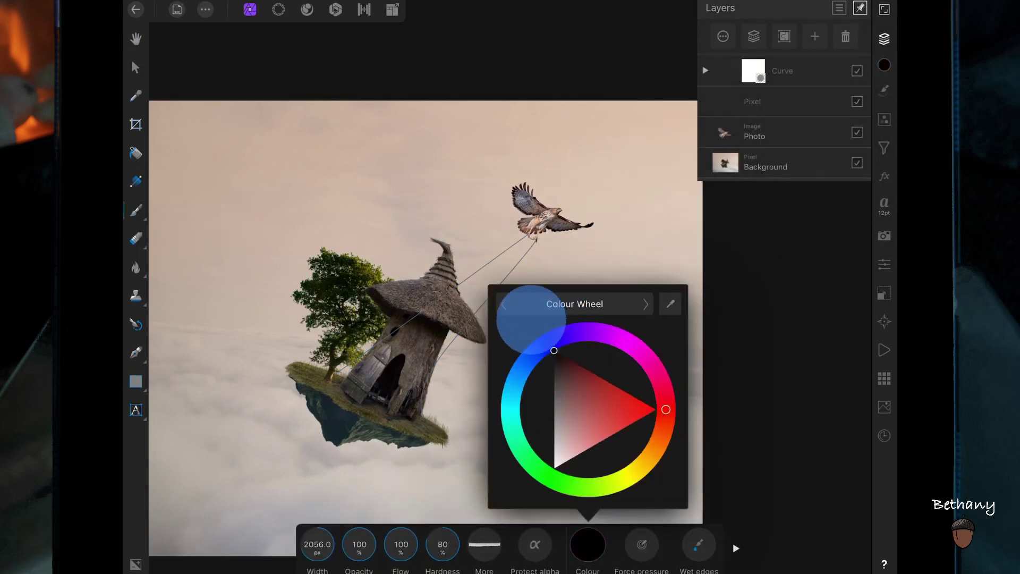
Choose a Basic soft round brush with 41% flow and about 69 px size
left_click(884, 90)
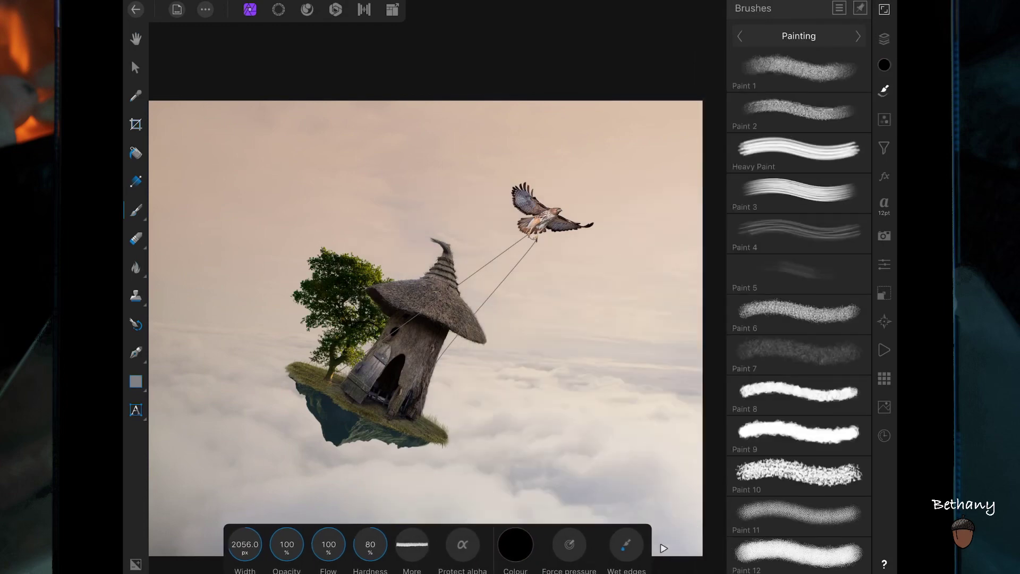
left_click(799, 36)
left_click(549, 239)
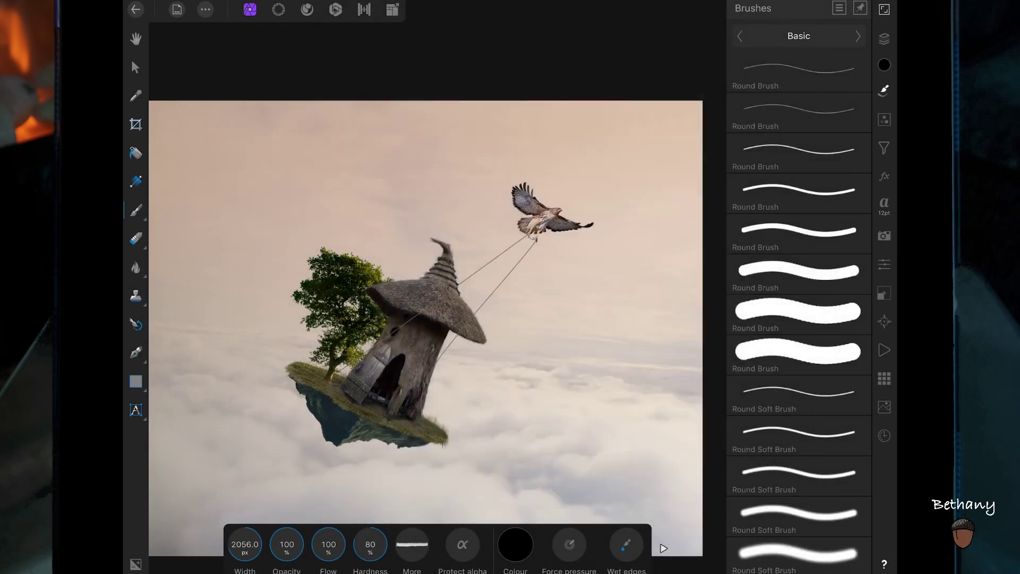
left_click(799, 515)
left_click(885, 90)
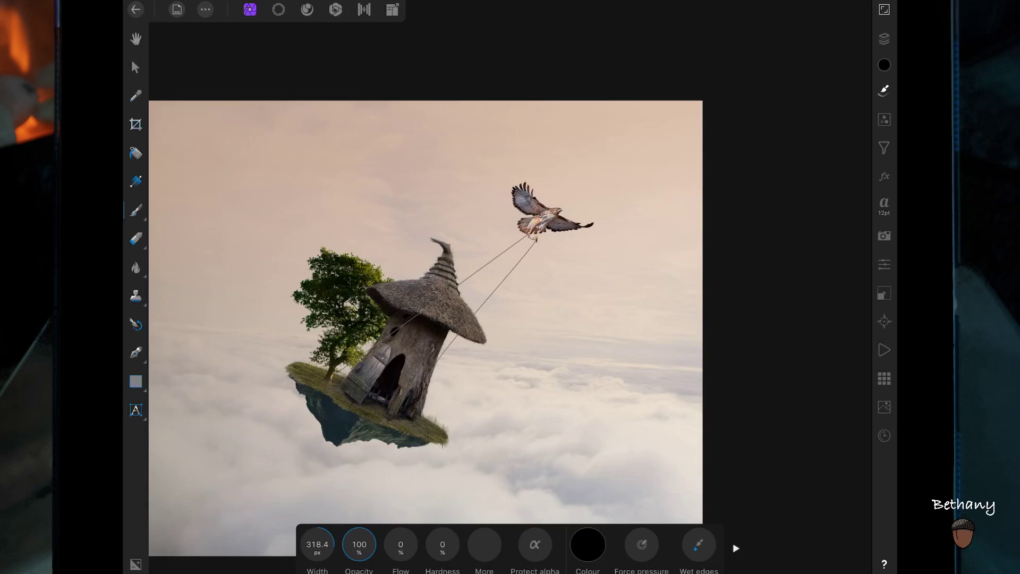
left_click_drag(401, 544, 420, 531)
scroll(425, 319, "up", 5)
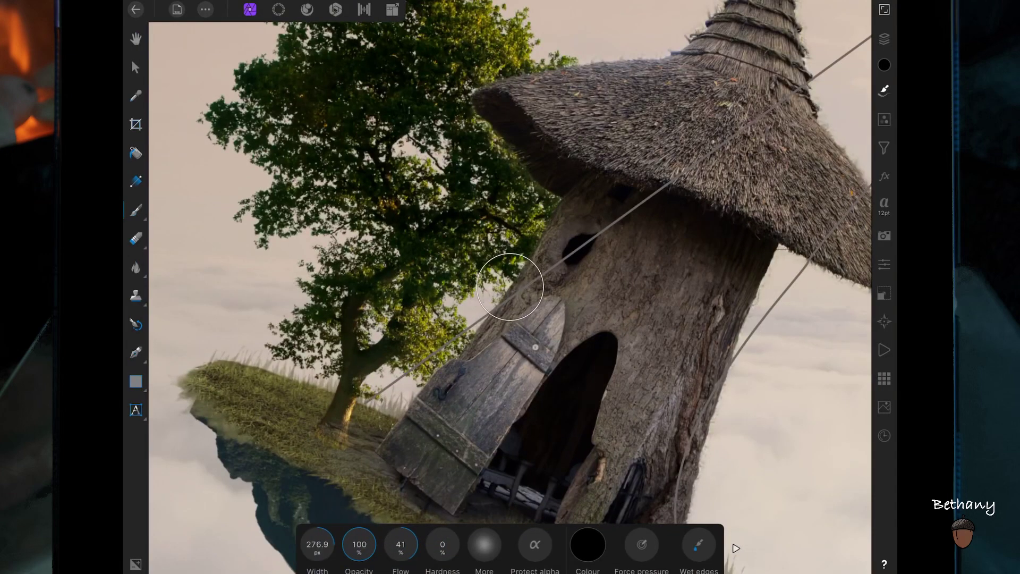
left_click_drag(317, 544, 297, 547)
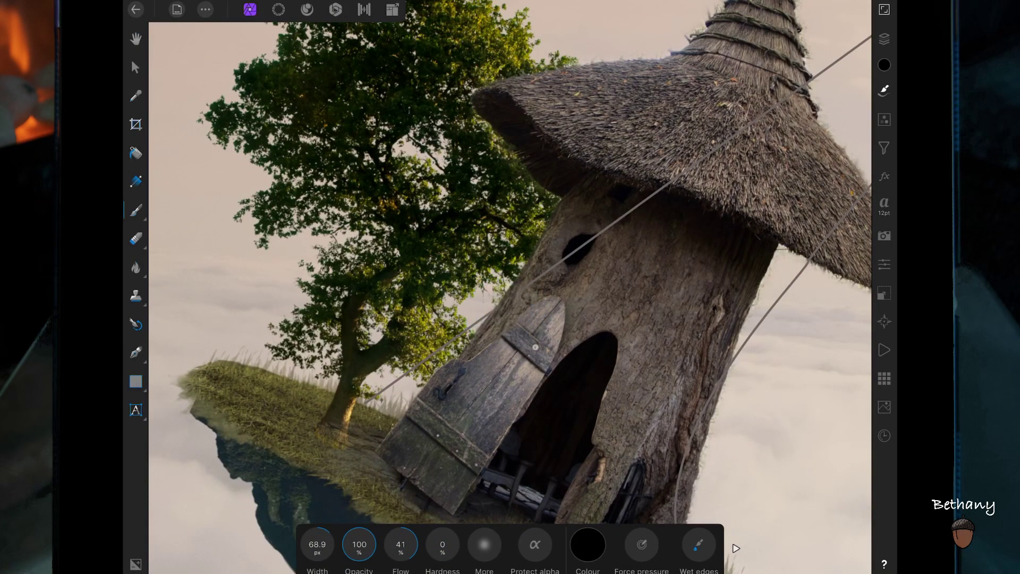
Mask out the rope where it crosses the trunk, trunk hole and thatched roof
mouse_move(542, 282)
left_mouse_down()
mouse_move(574, 263)
mouse_move(633, 189)
left_mouse_up()
left_click_drag(615, 231, 781, 96)
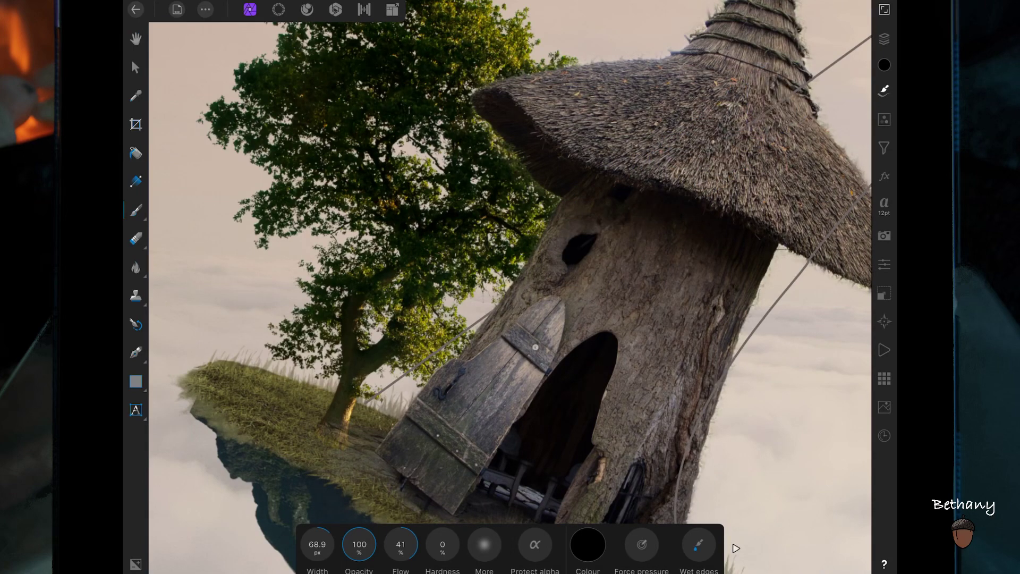
scroll(584, 159, "up", 5)
left_click_drag(581, 296, 638, 281)
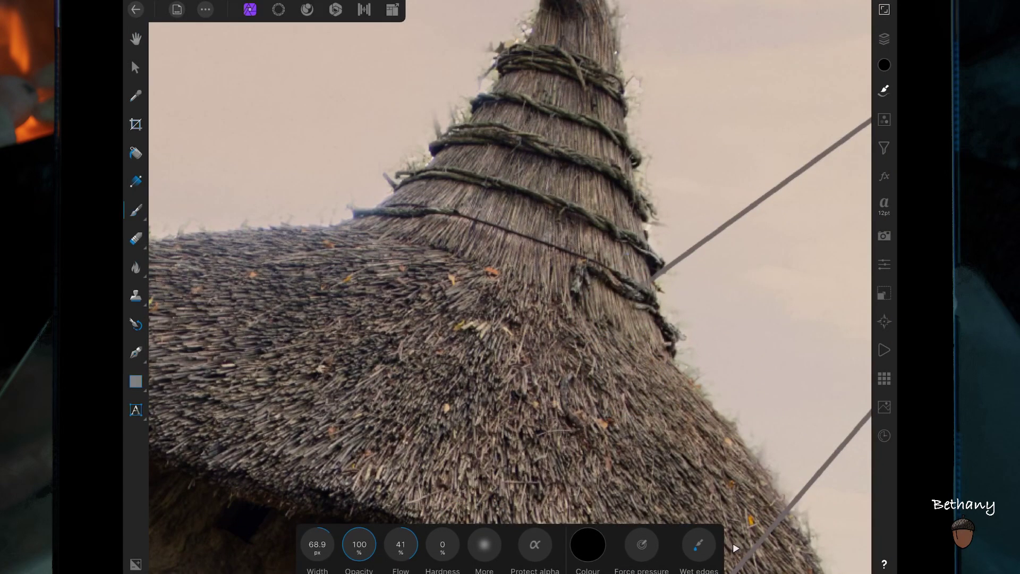
scroll(510, 287, "down", 5)
left_click_drag(596, 241, 625, 231)
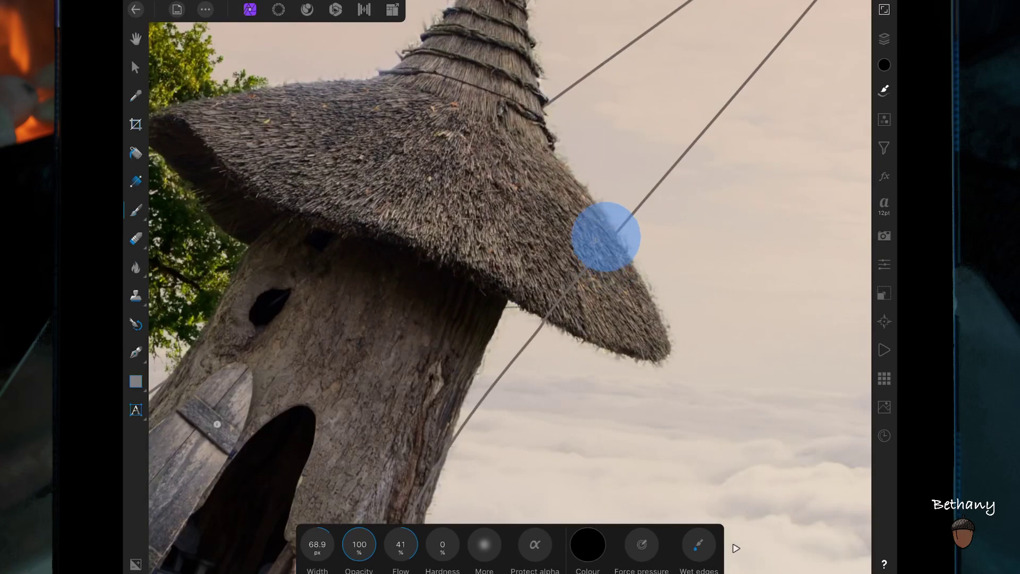
scroll(673, 302, "up", 5)
scroll(674, 303, "up", 5)
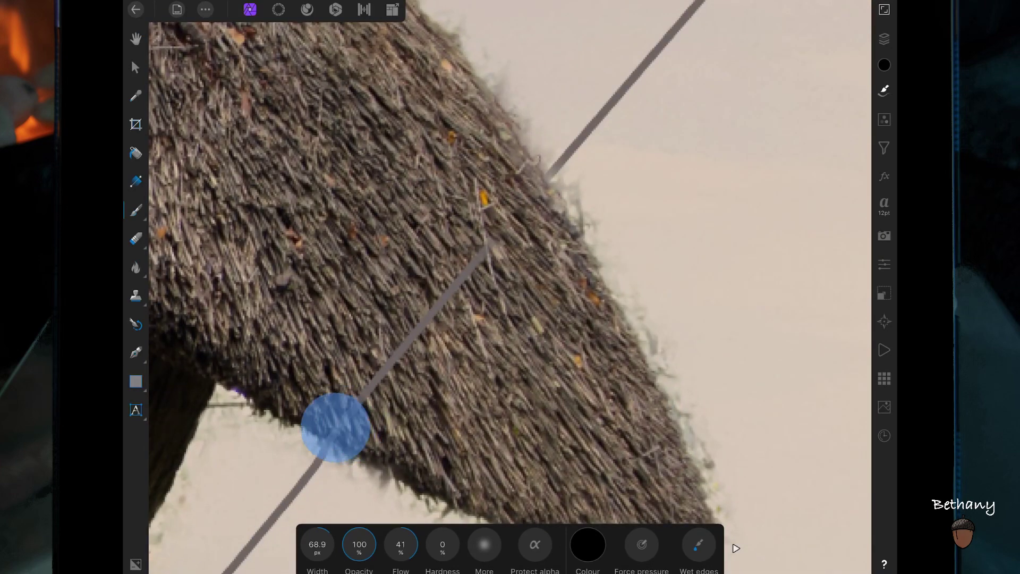
left_click_drag(335, 426, 469, 276)
Shrink the black brush to about 27 px and hide the rope down the trunk edge
left_click(588, 544)
left_click(554, 351)
left_click(588, 544)
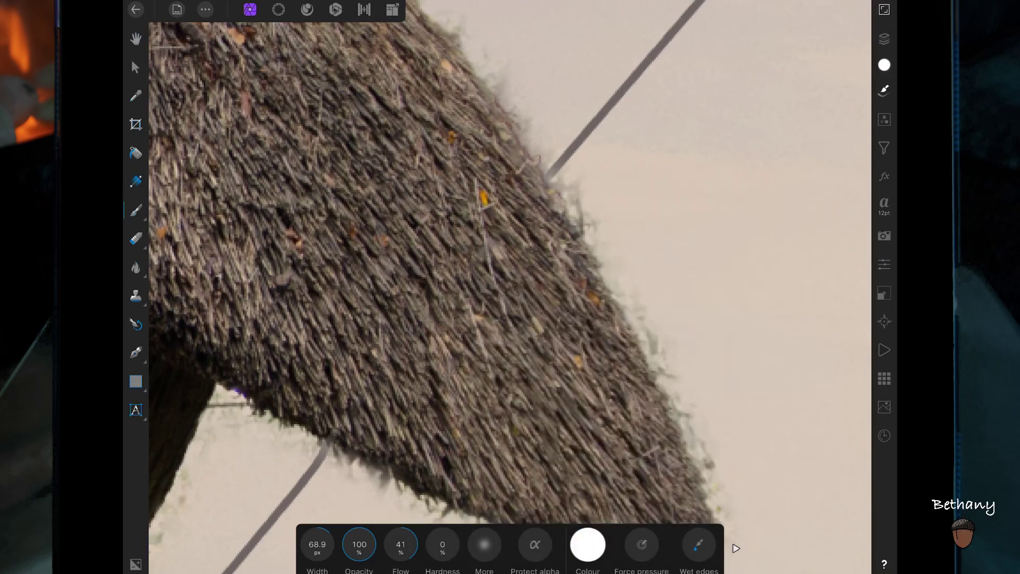
left_click_drag(317, 544, 242, 534)
scroll(590, 266, "down", 10)
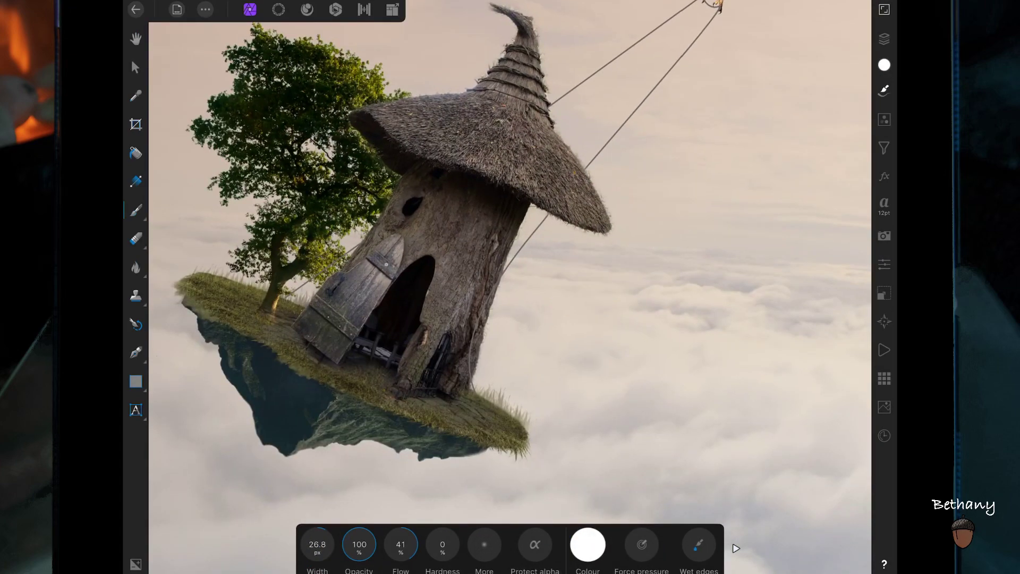
scroll(684, 372, "up", 5)
left_click(588, 545)
left_click(548, 314)
left_click(588, 545)
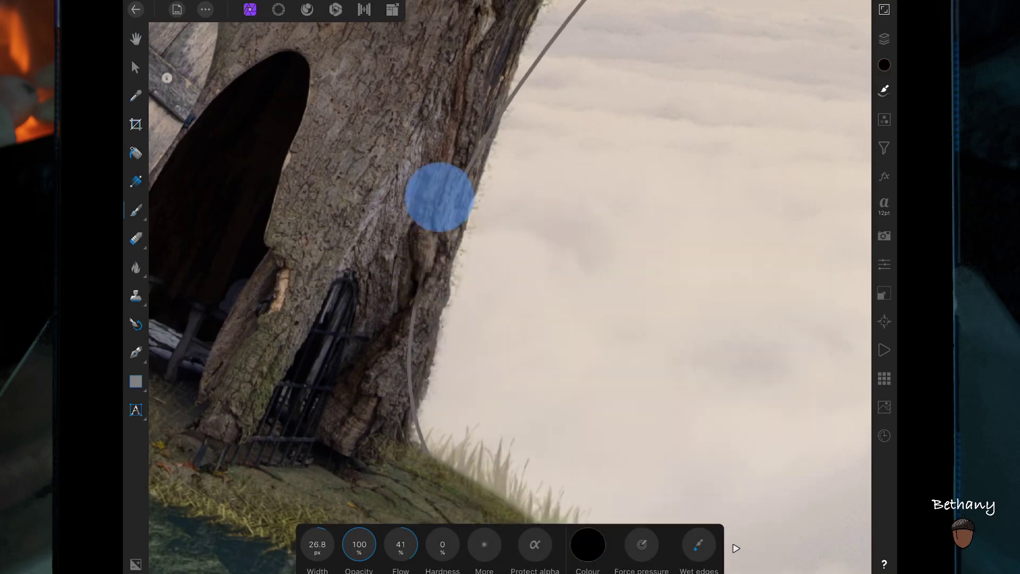
mouse_move(439, 197)
left_mouse_down()
mouse_move(411, 408)
mouse_move(492, 122)
left_mouse_up()
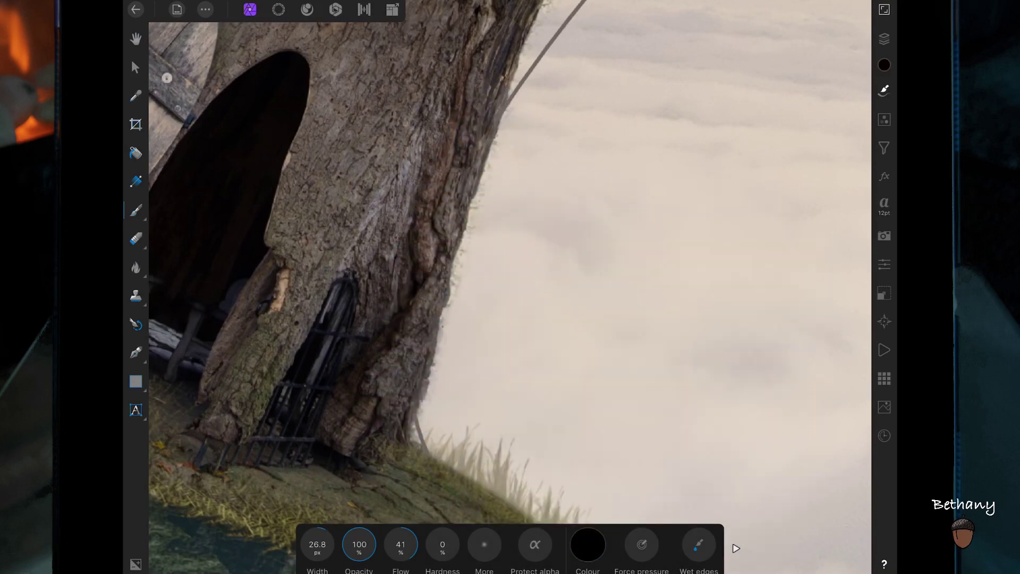
With a wider, lower-opacity brush, partly fade the rope behind the tree
scroll(561, 370, "down", 5)
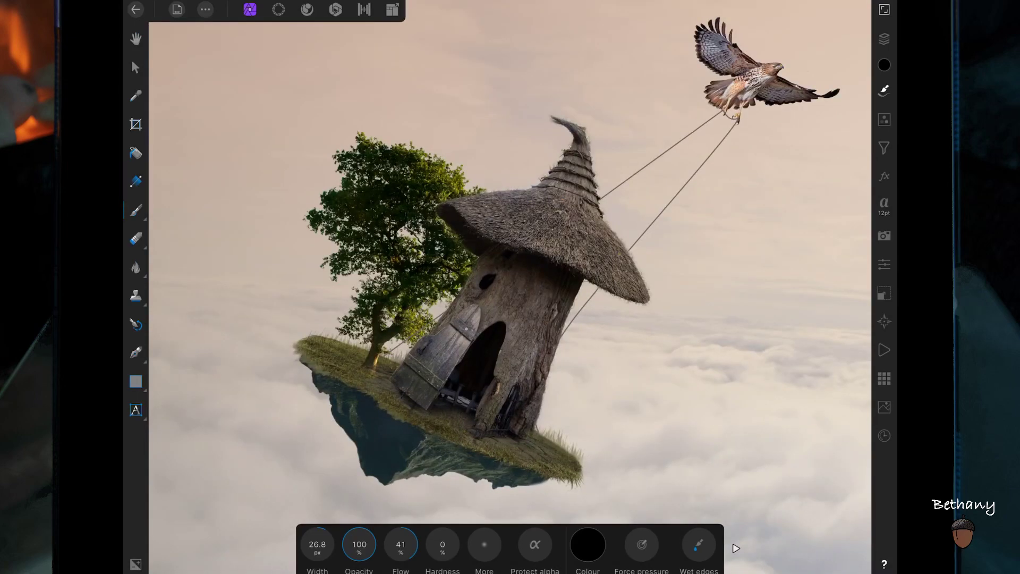
scroll(468, 297, "up", 5)
left_click_drag(359, 544, 340, 544)
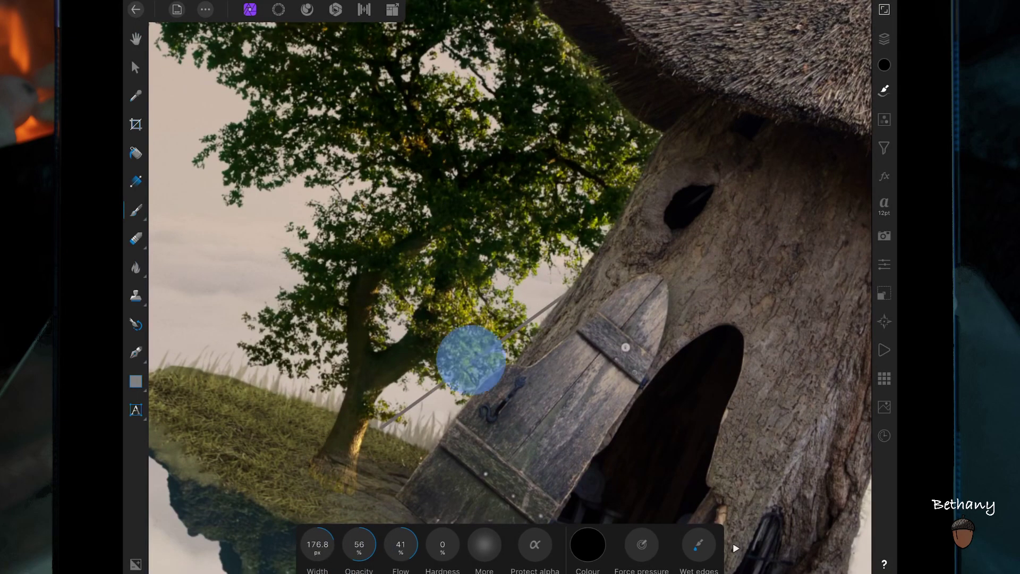
left_click_drag(470, 360, 534, 316)
Set a thin white 5.5 px brush and show the layer stack
left_click(588, 545)
left_click(519, 360)
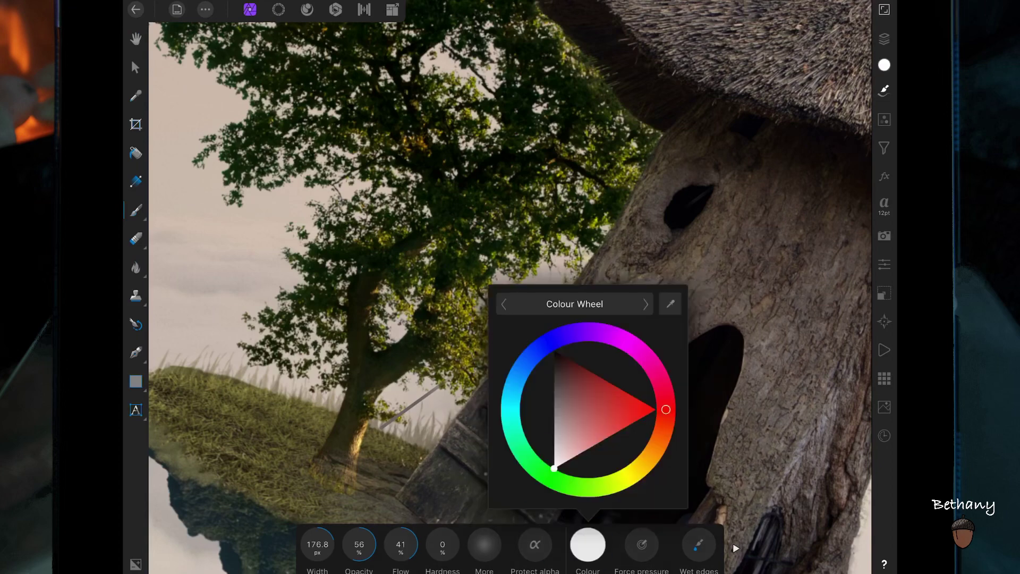
left_click(588, 544)
left_click_drag(317, 545, 276, 545)
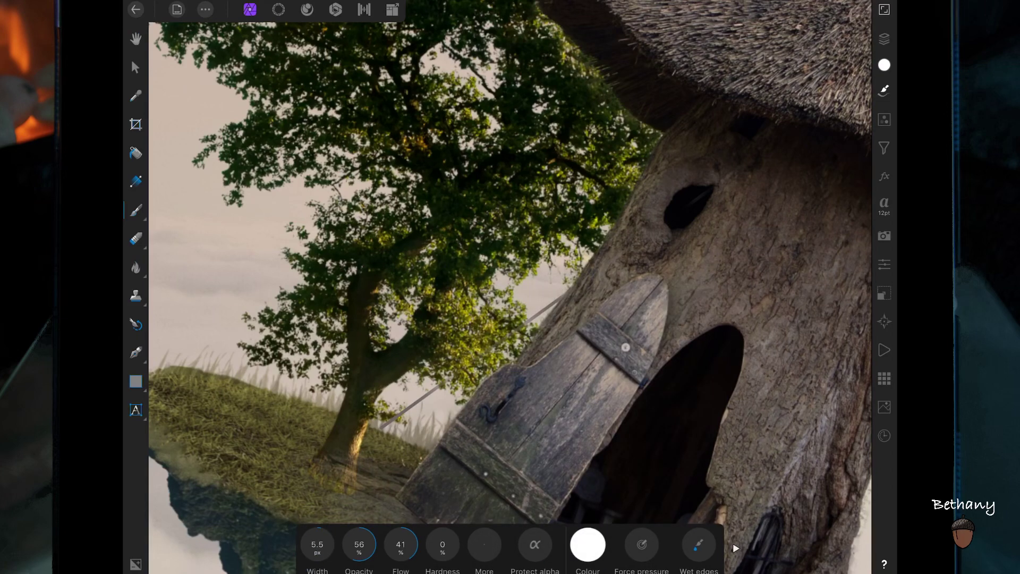
scroll(624, 367, "down", 5)
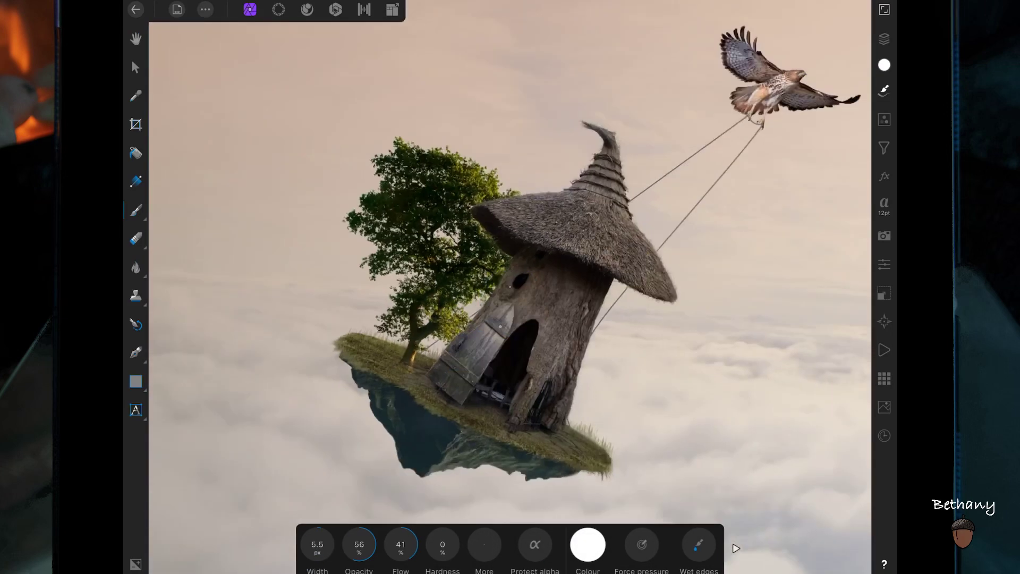
left_click(884, 38)
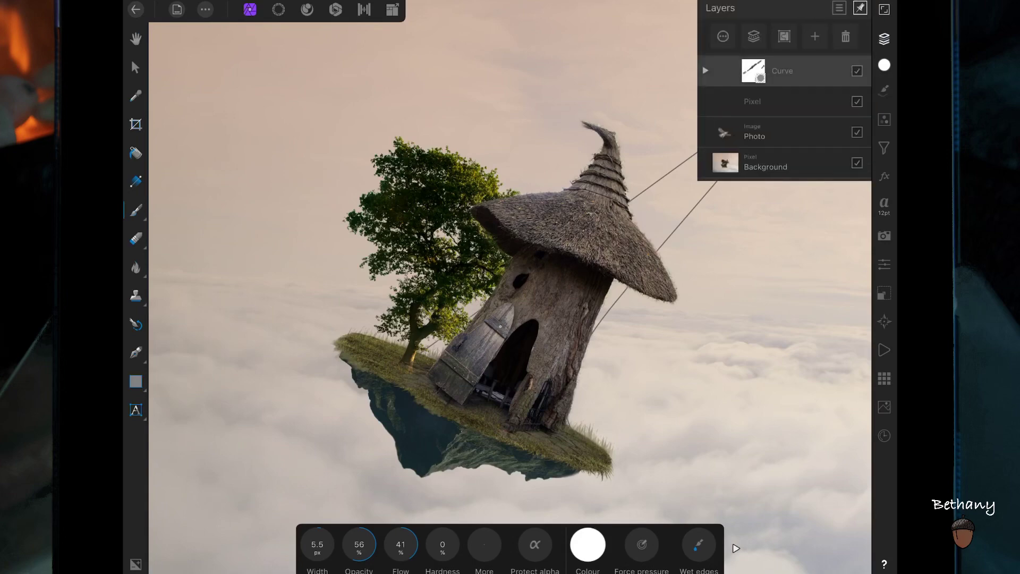
Drag the rope curve's end node onto the tree trunk, then reveal the curve's mask
left_click(136, 352)
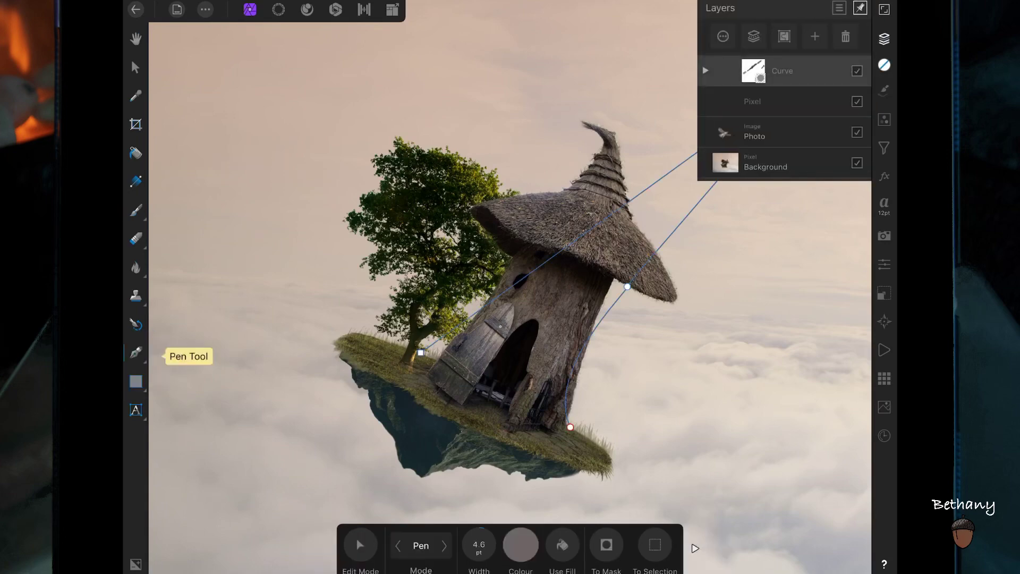
scroll(505, 400, "up", 5)
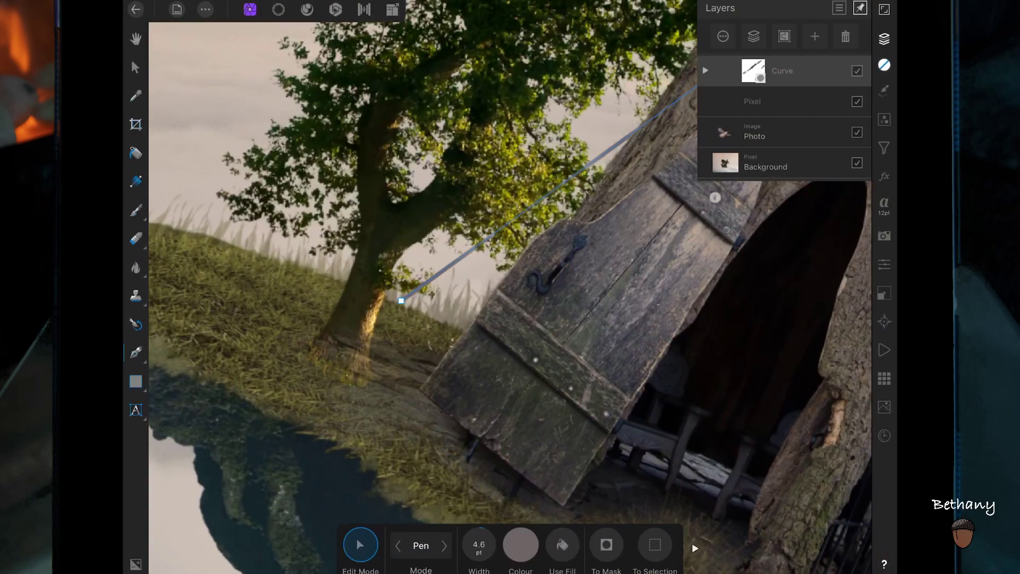
left_click_drag(402, 300, 385, 302)
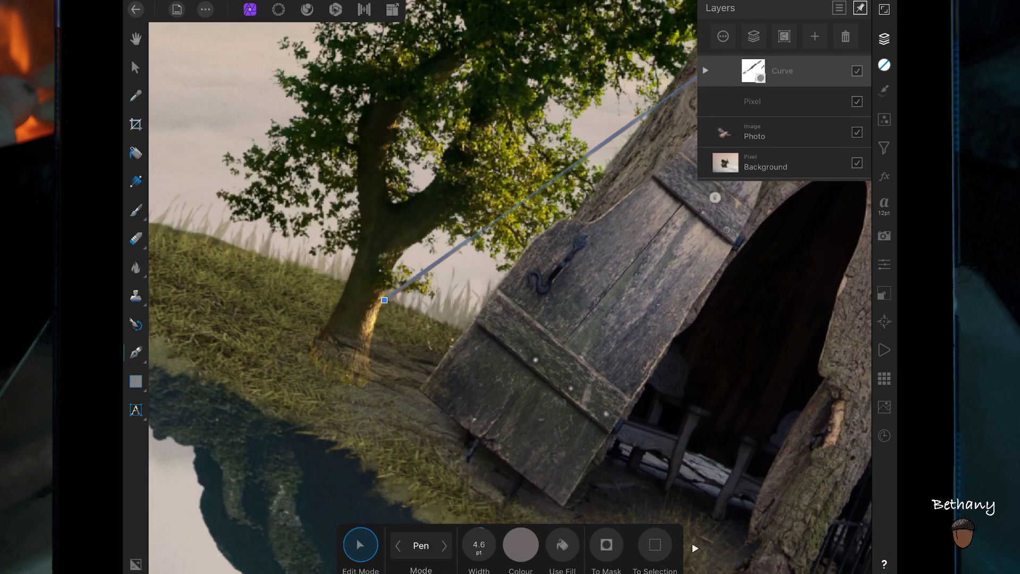
left_click(771, 163)
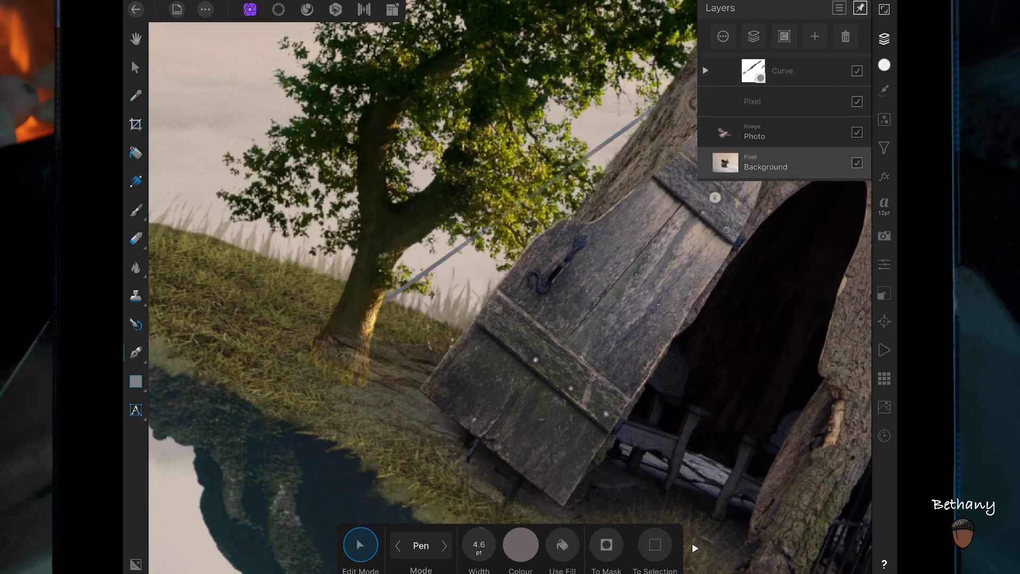
scroll(479, 297, "down", 5)
scroll(478, 297, "down", 2)
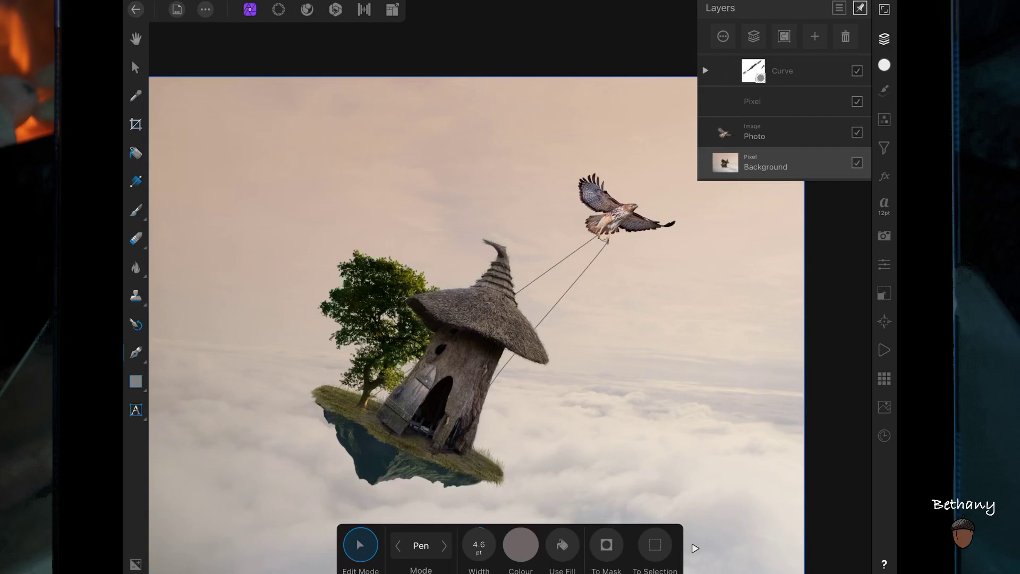
left_click(706, 70)
Select the rope curve's mask and set the colour to black
left_click(761, 101)
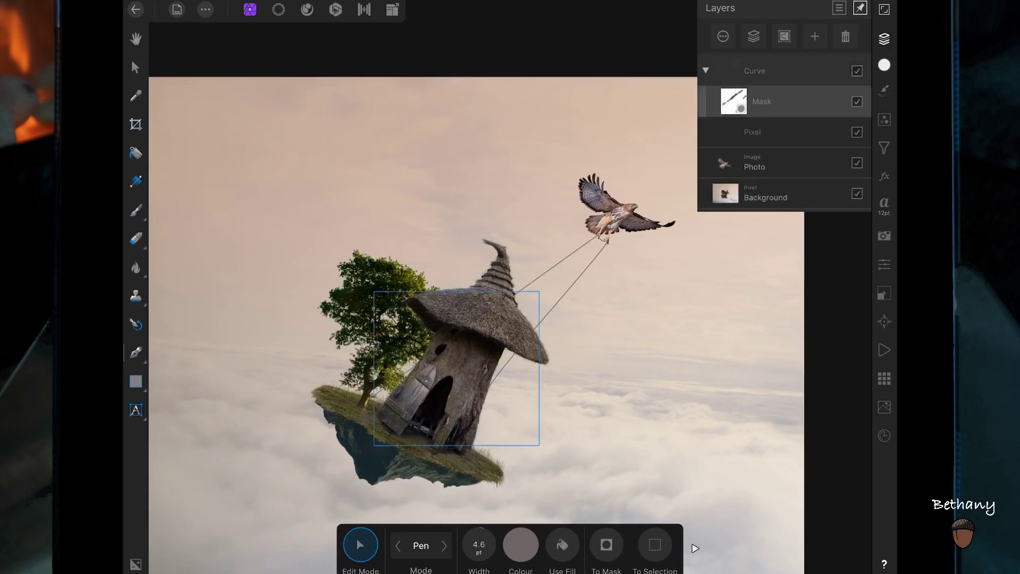
left_click(521, 545)
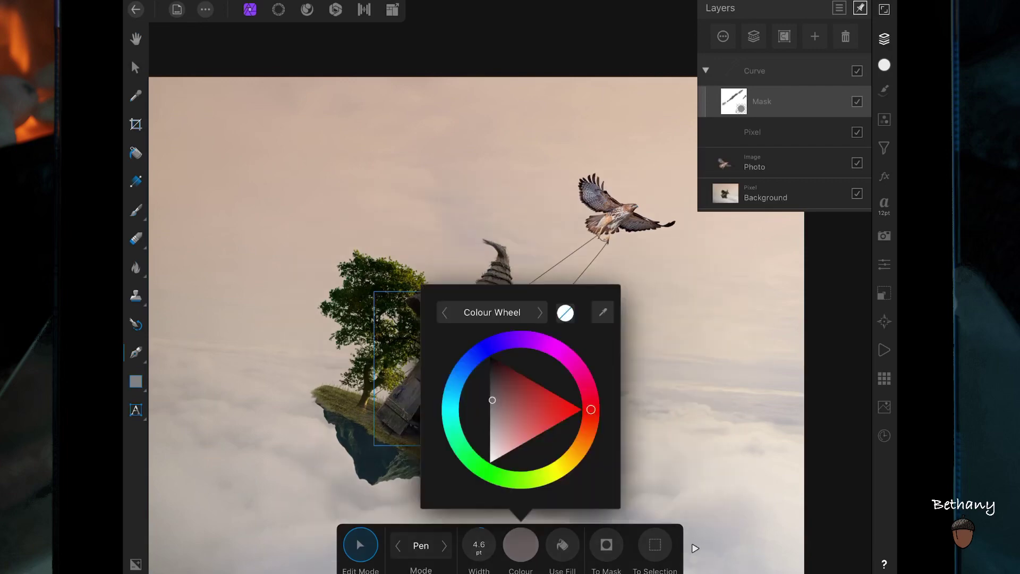
left_click(486, 369)
left_click(487, 471)
left_click(520, 545)
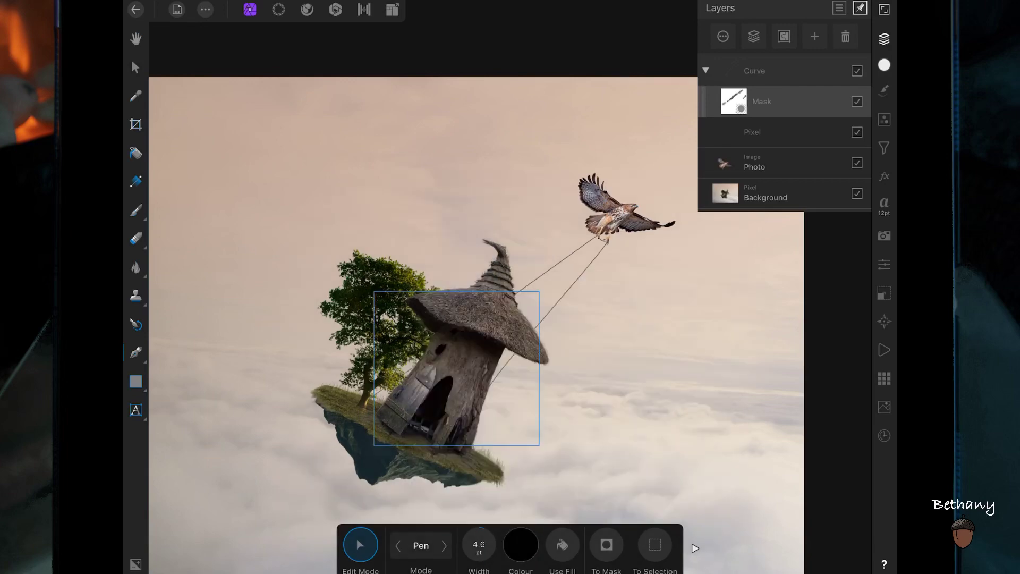
left_click(135, 210)
scroll(627, 212, "up", 5)
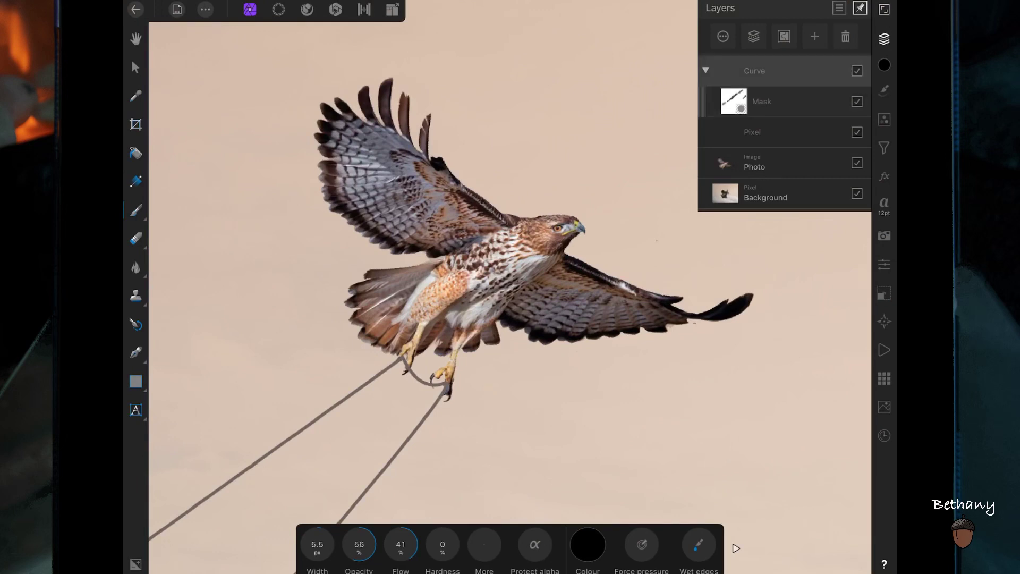
Draw a curved rope between the hawk's feet with a sharp end node, start on the claw
left_click(136, 352)
left_click(403, 358)
mouse_move(447, 375)
left_mouse_down()
mouse_move(487, 361)
mouse_move(446, 374)
left_mouse_up()
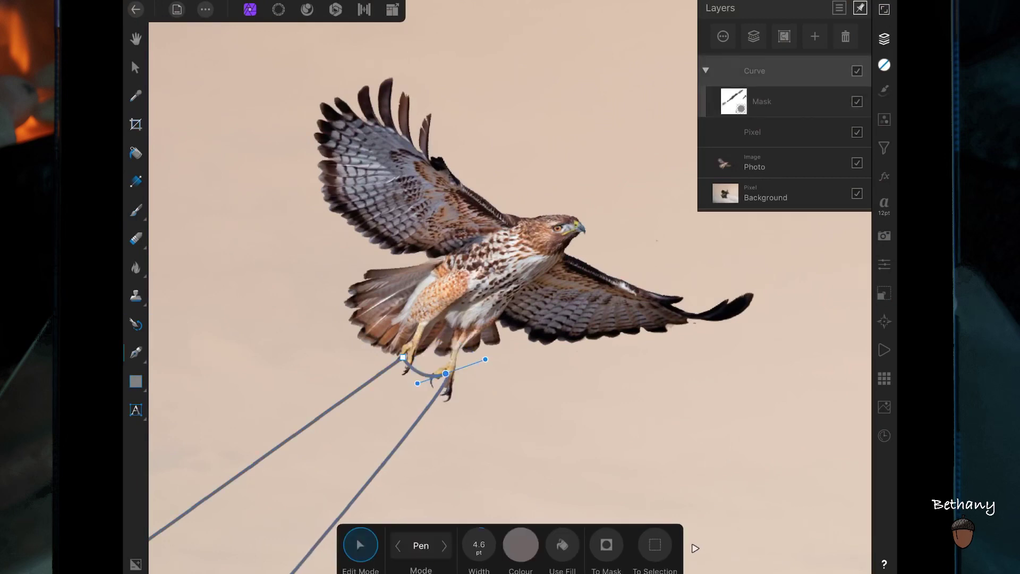
left_click(446, 374)
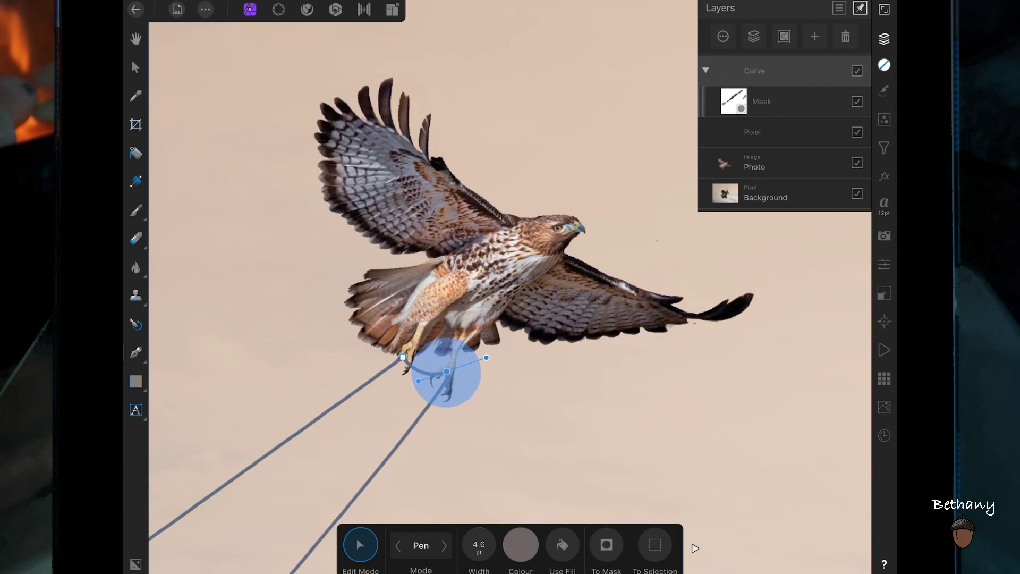
left_click(405, 355)
left_click_drag(405, 355, 406, 353)
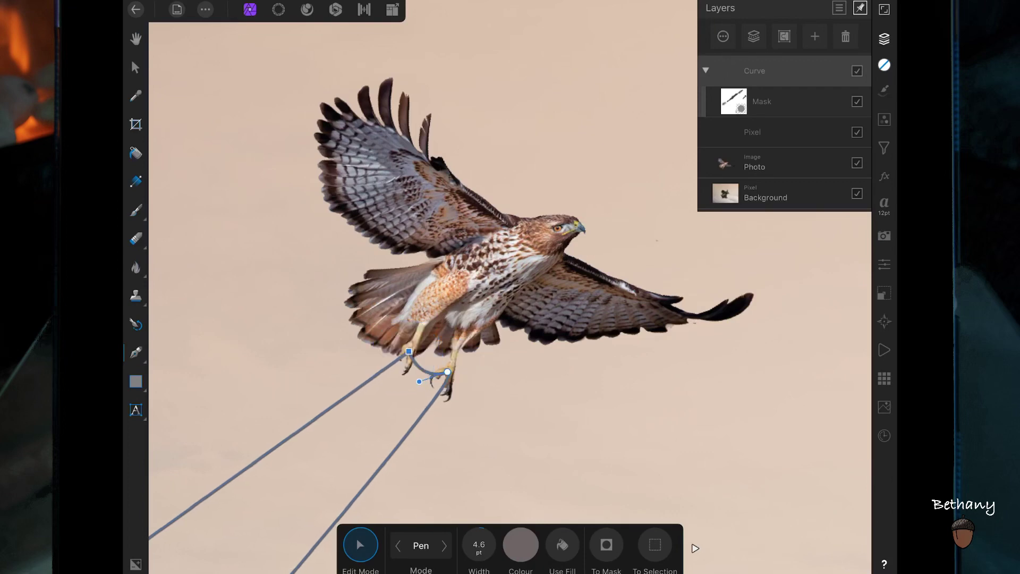
Make the new rope loop black
left_click(521, 545)
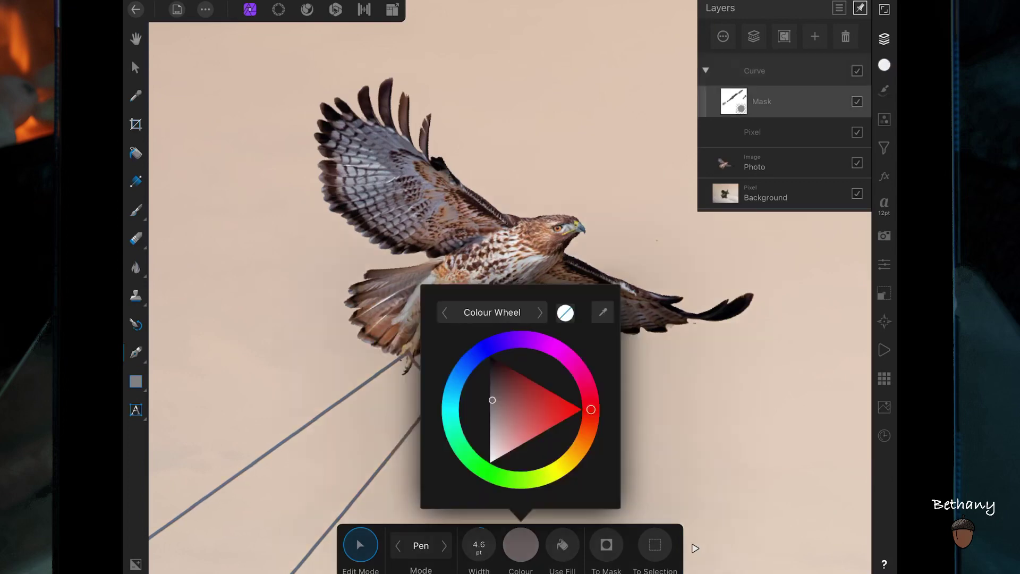
left_click(489, 356)
scroll(558, 383, "up", 3)
scroll(558, 383, "up", 3)
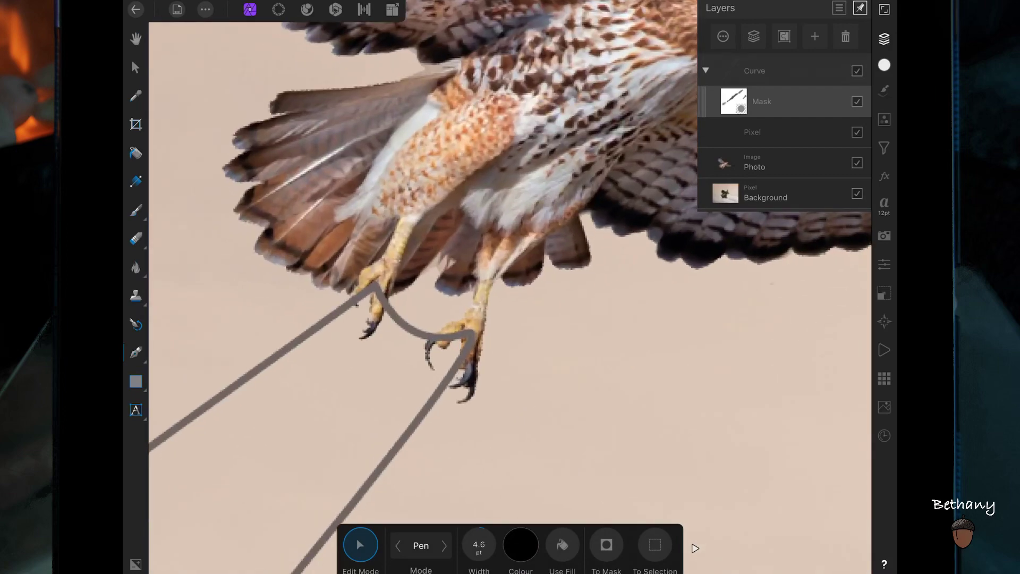
left_click(470, 330)
Paint the mask to hide the rope ends behind the right talons and left toes
left_click(136, 210)
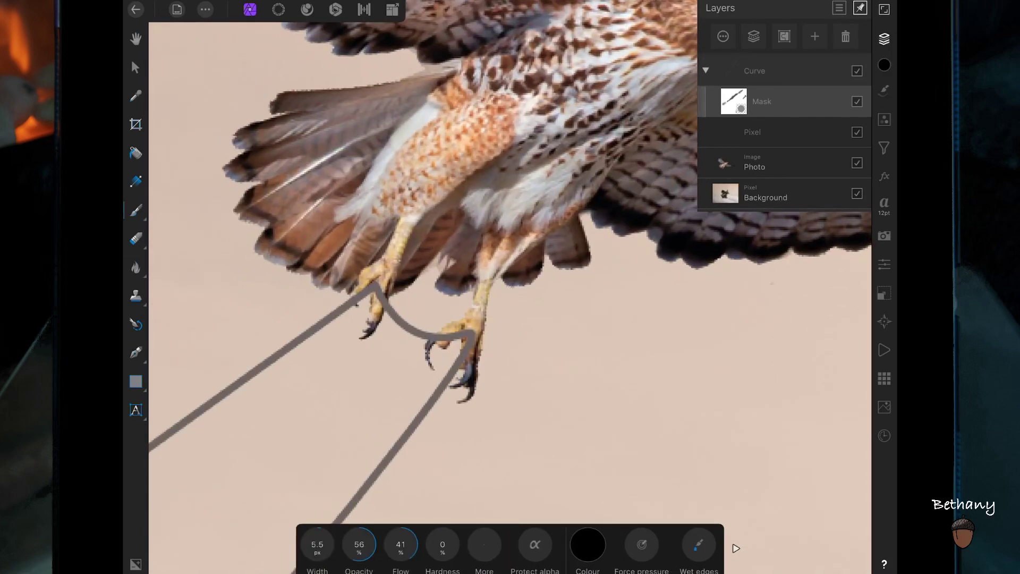
left_click_drag(471, 335, 458, 332)
left_click_drag(376, 296, 372, 280)
left_click(467, 330)
left_click_drag(468, 334, 469, 355)
scroll(531, 308, "down", 10)
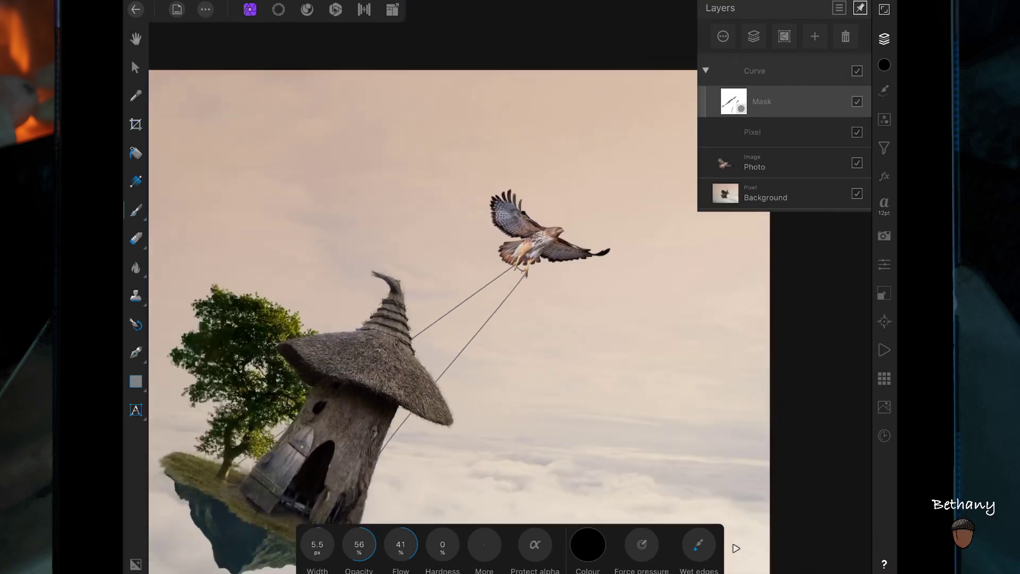
Regroup the shadow layer and place the group just below the hawk photo
scroll(537, 335, "down", 5)
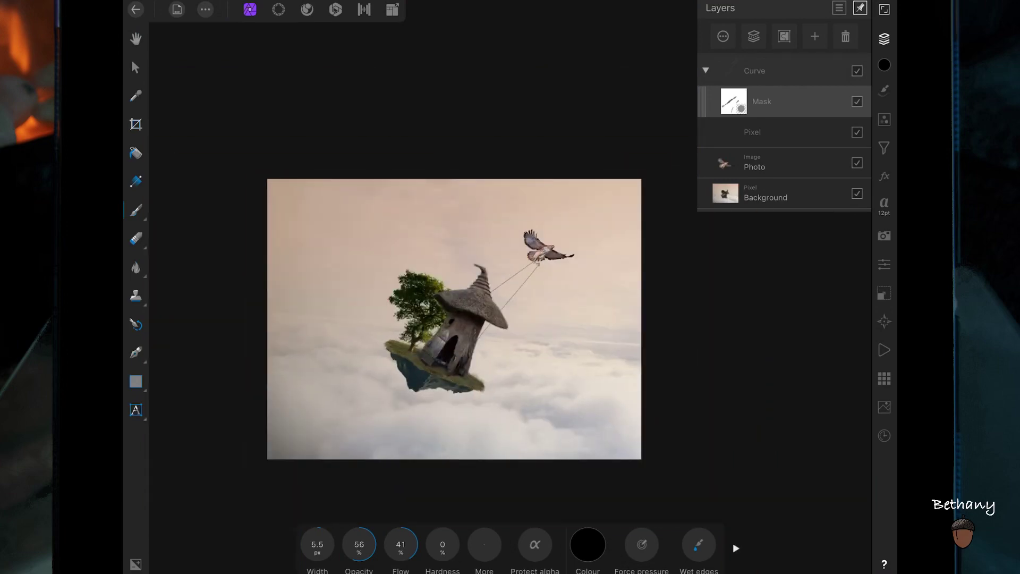
key("ctrl+z")
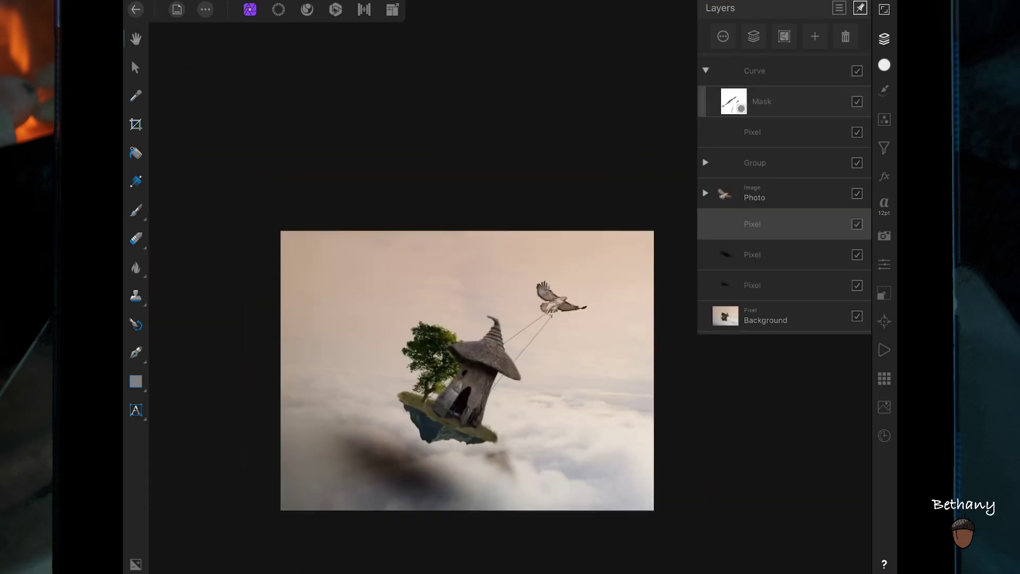
key("ctrl+g")
left_click_drag(790, 255, 797, 220)
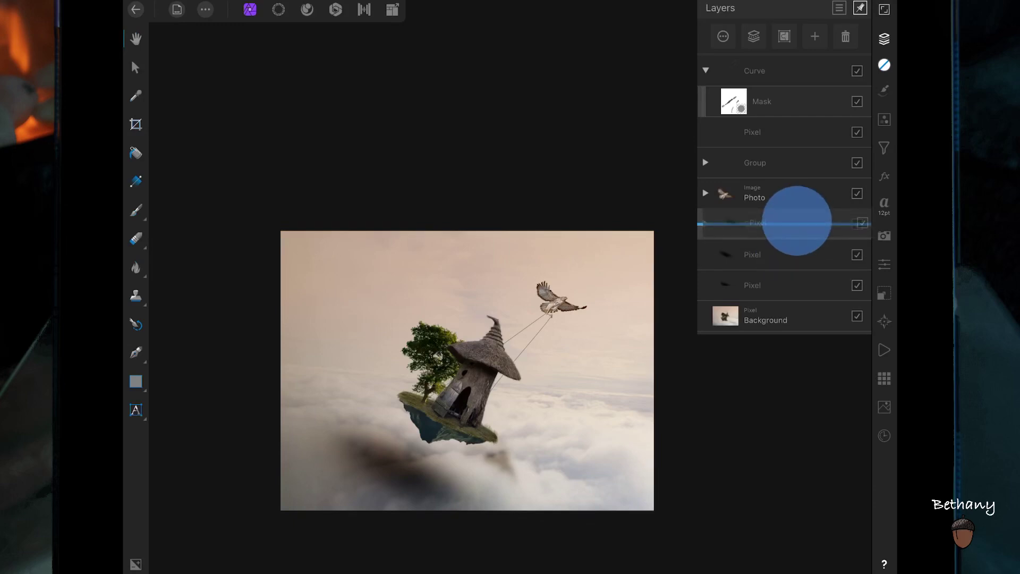
left_click_drag(797, 221, 797, 224)
left_click(135, 180)
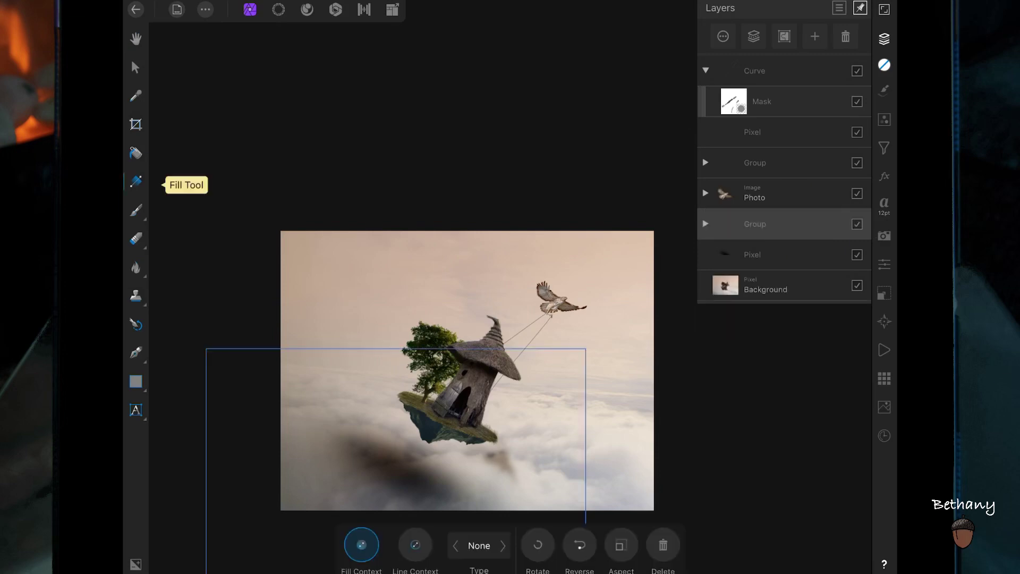
Move the remaining shadow layer into the group and collapse it
left_click(756, 254)
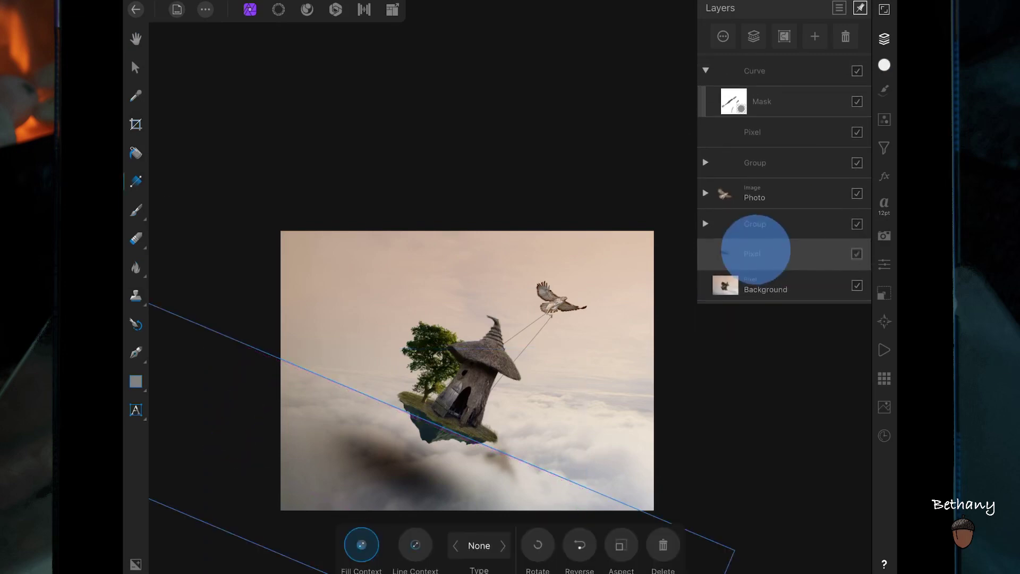
left_click_drag(757, 251, 779, 219)
left_click(755, 224)
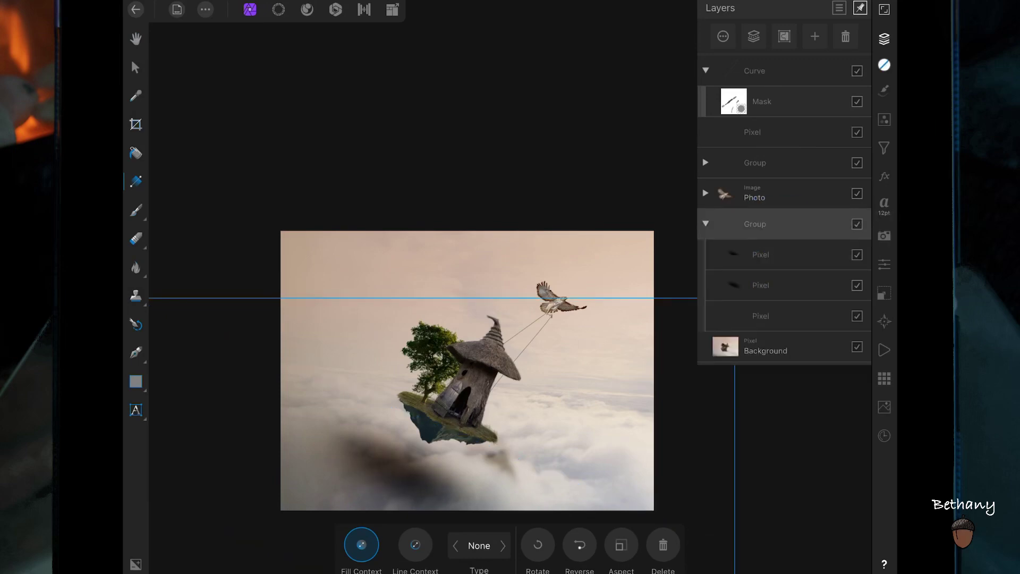
left_click(706, 224)
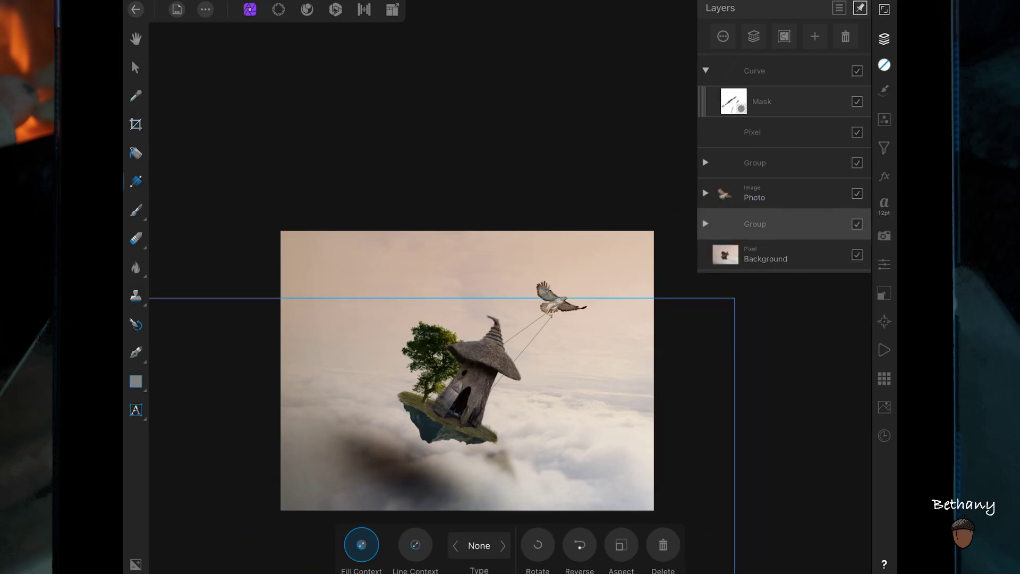
Fade the shadow group to 76% opacity and the upper group to 82%
left_click(724, 36)
left_click_drag(852, 79, 816, 79)
left_click(706, 7)
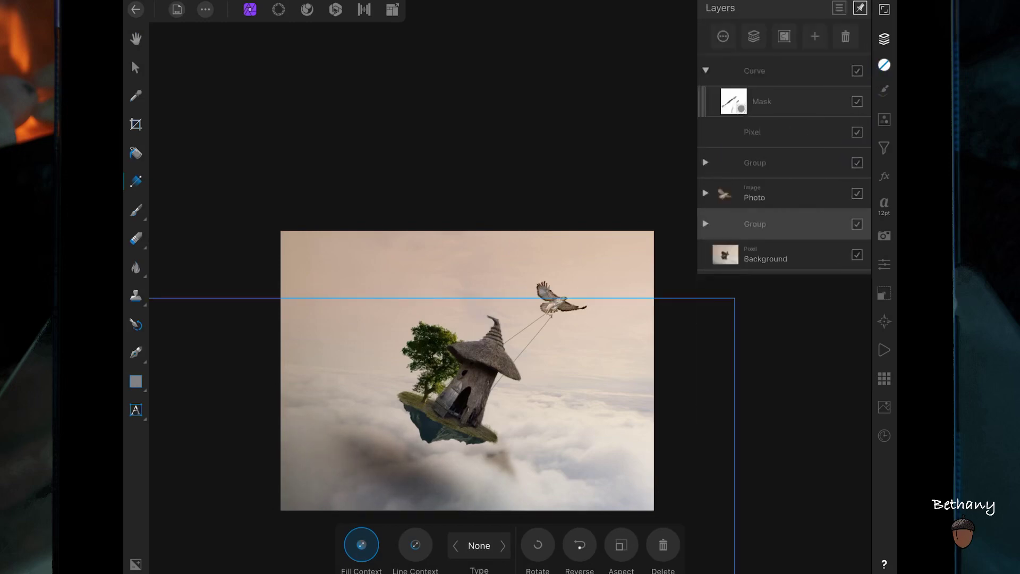
left_click(756, 162)
left_click(724, 36)
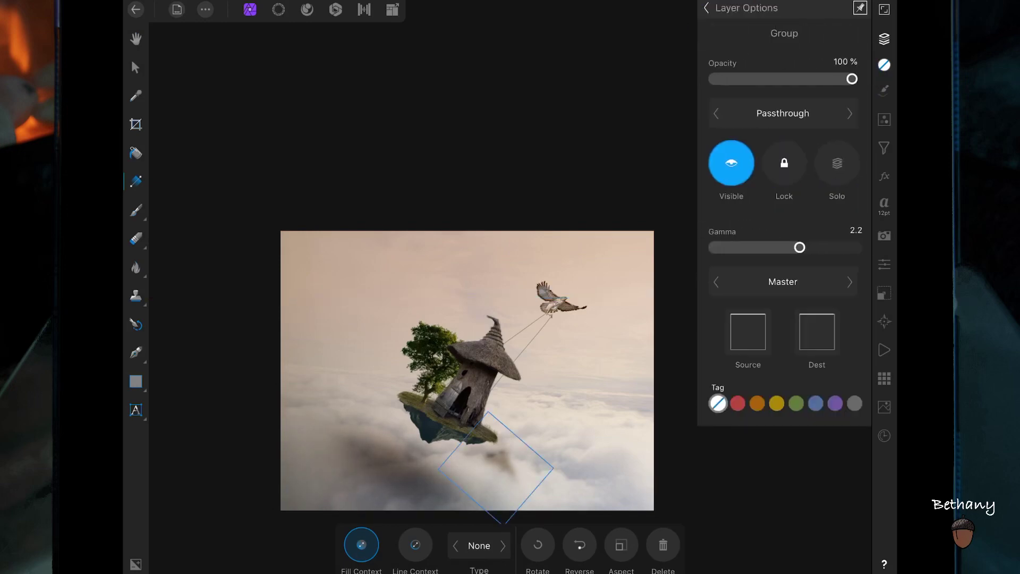
left_click_drag(852, 78, 819, 79)
Add a new empty pixel layer and pick a warm peach paint colour
left_click(706, 8)
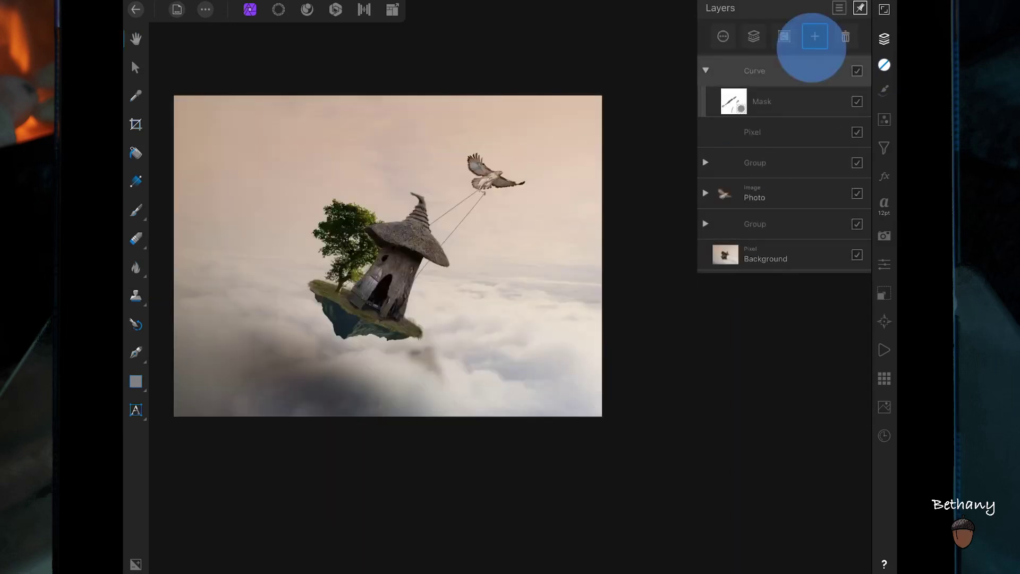
left_click(815, 37)
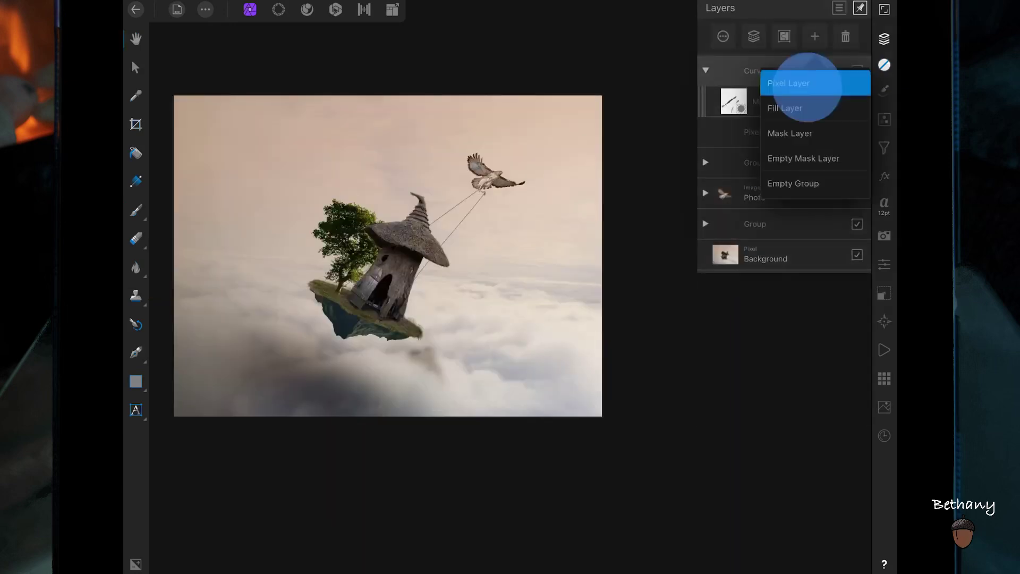
left_click(813, 82)
left_click(135, 210)
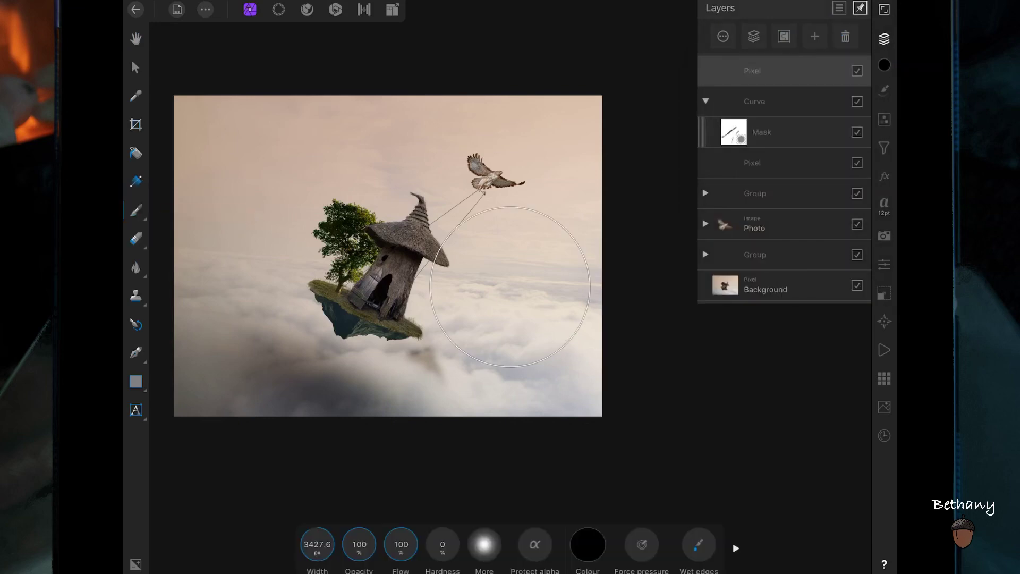
left_click(588, 545)
left_click(655, 448)
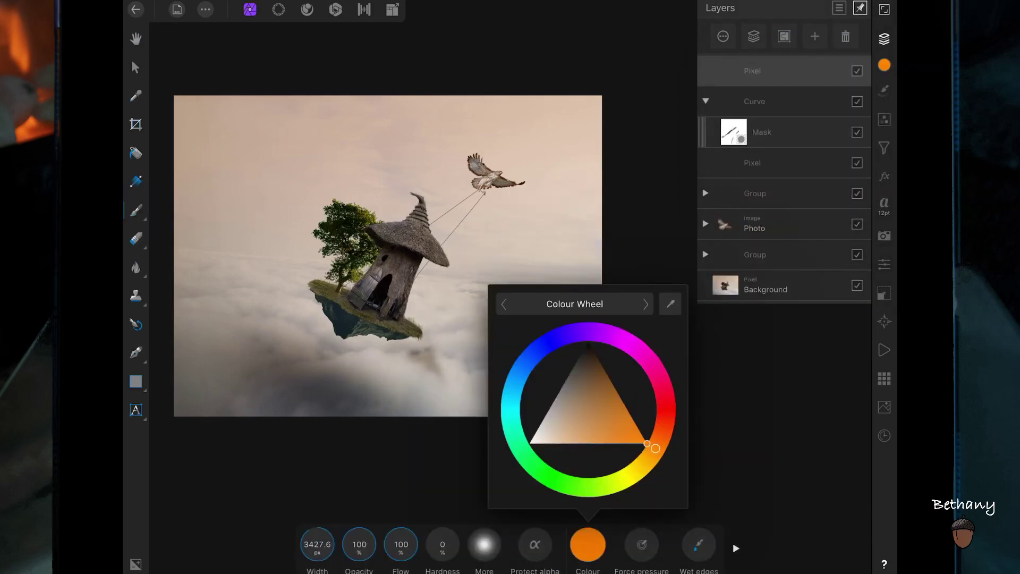
left_click(576, 425)
Paint peach over the top-right sky with a ~3810 px brush at about half flow
left_click(588, 544)
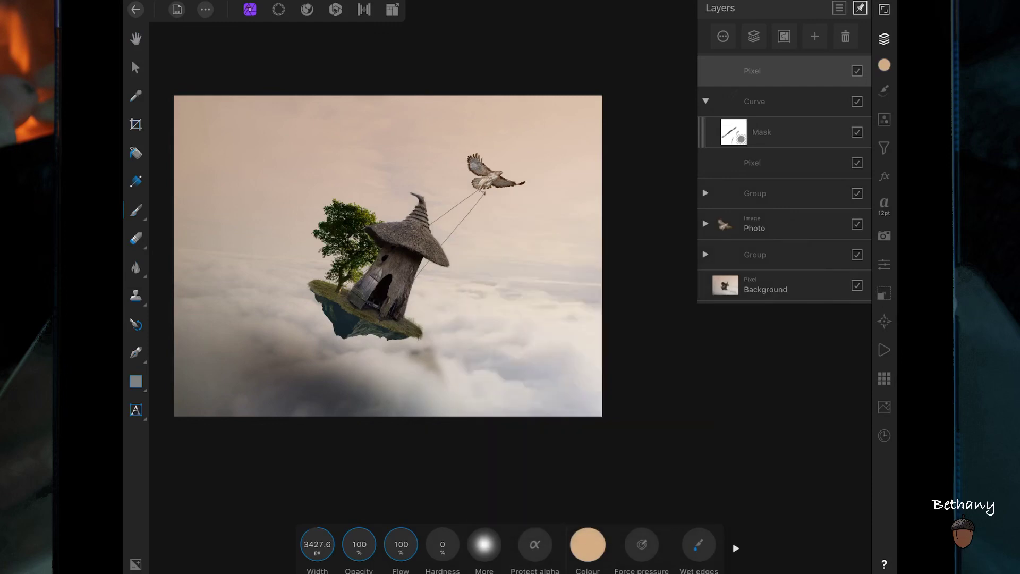
left_click_drag(318, 544, 831, 250)
left_click_drag(400, 544, 372, 544)
left_click_drag(584, 122, 478, 181)
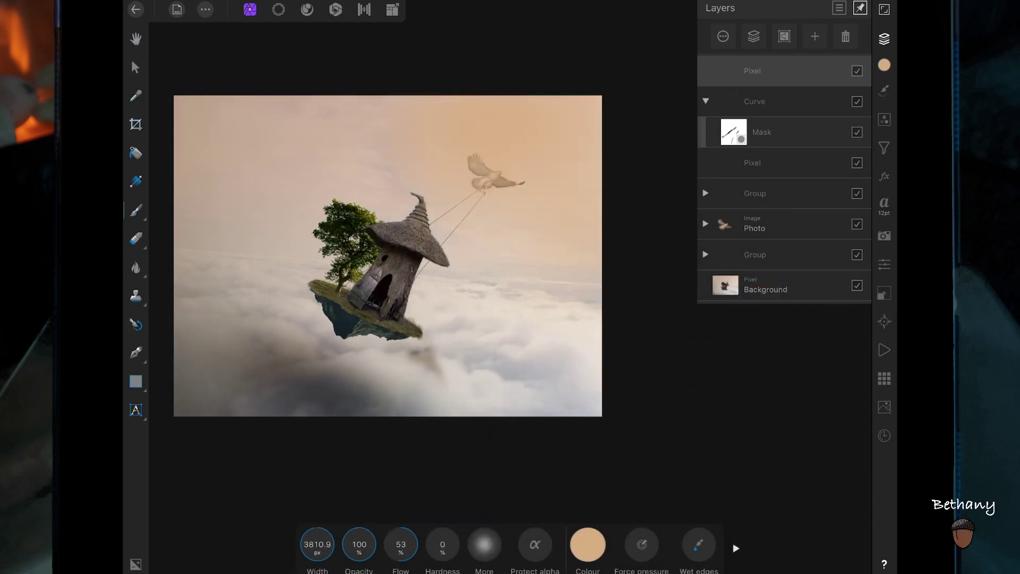
Set the peach layer to Screen blending, adjusting its opacity from 72% to 85%
left_click(724, 36)
left_click(783, 114)
left_click(651, 418)
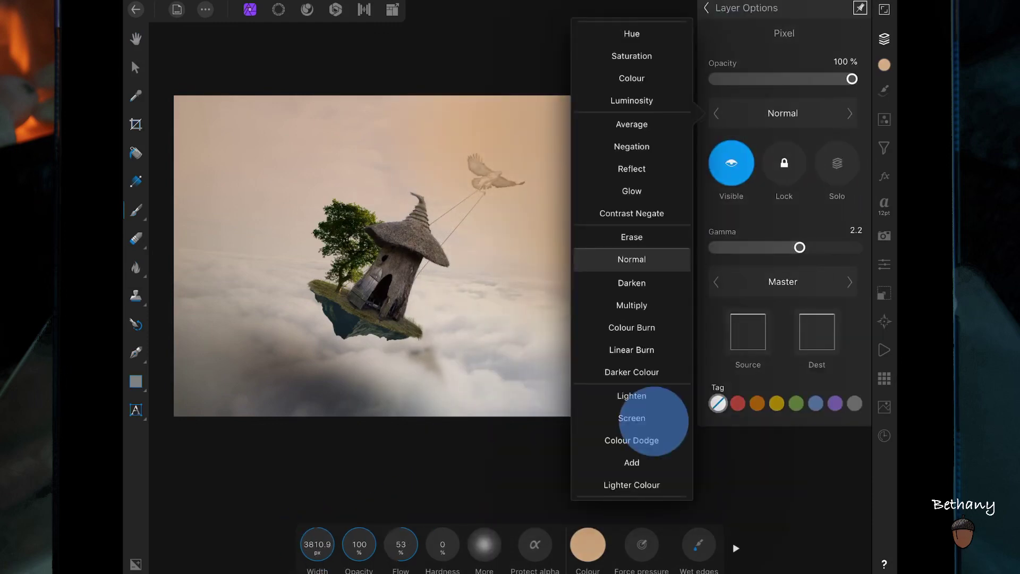
left_click_drag(852, 79, 813, 79)
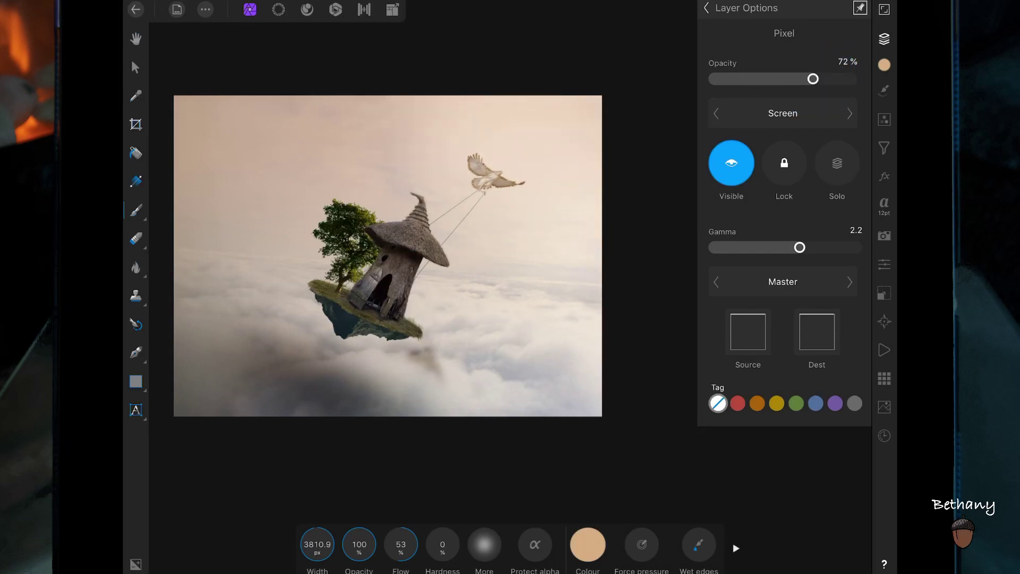
left_click(706, 8)
left_click(135, 68)
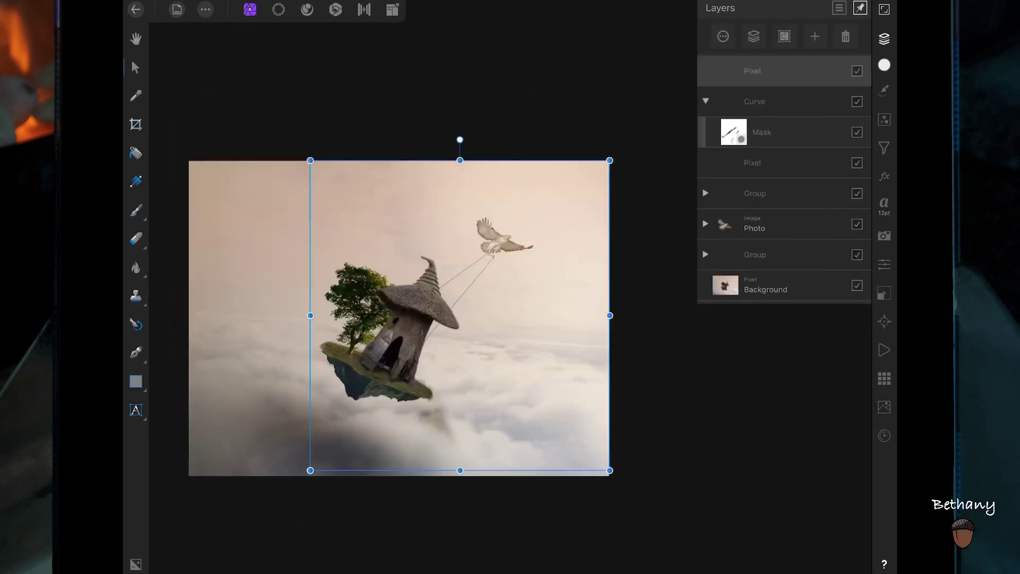
left_click(723, 36)
mouse_move(814, 79)
left_mouse_down()
mouse_move(850, 74)
mouse_move(804, 78)
left_mouse_up()
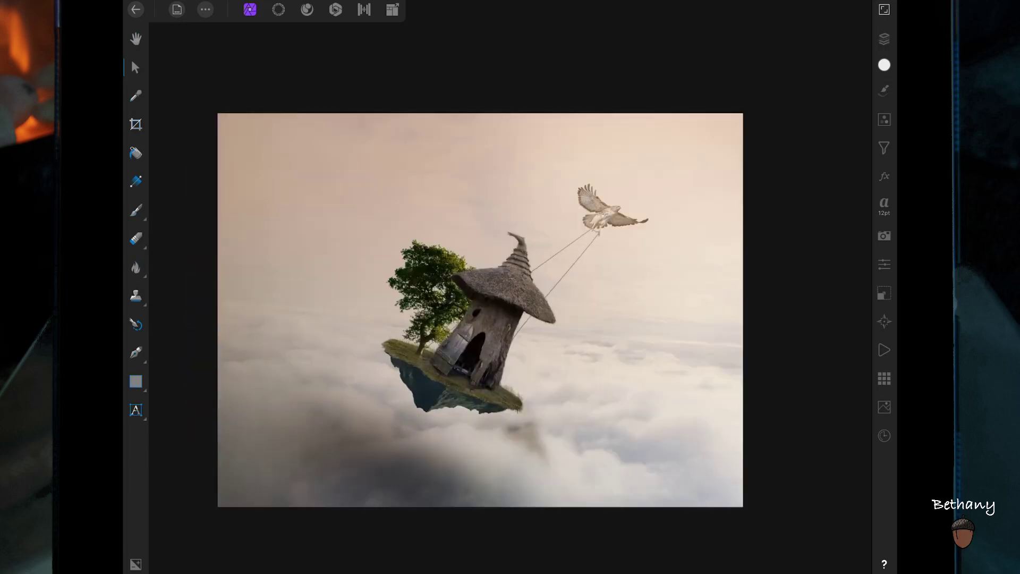
Add a new empty pixel layer above the top pixel layer
left_click(884, 38)
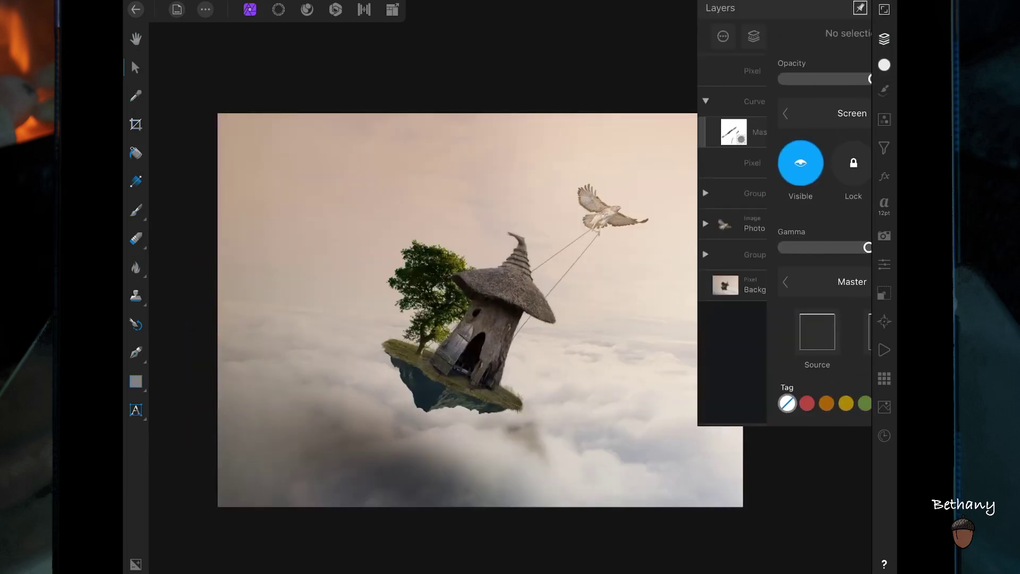
left_click(802, 71)
left_click(814, 36)
left_click(787, 80)
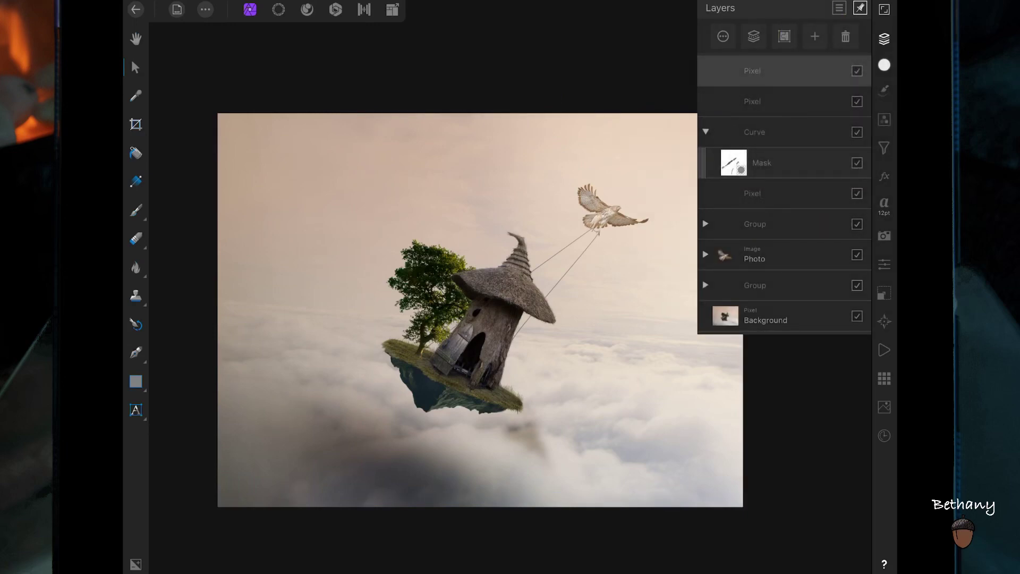
Pick a warm coral-orange on the colour wheel
left_click(884, 65)
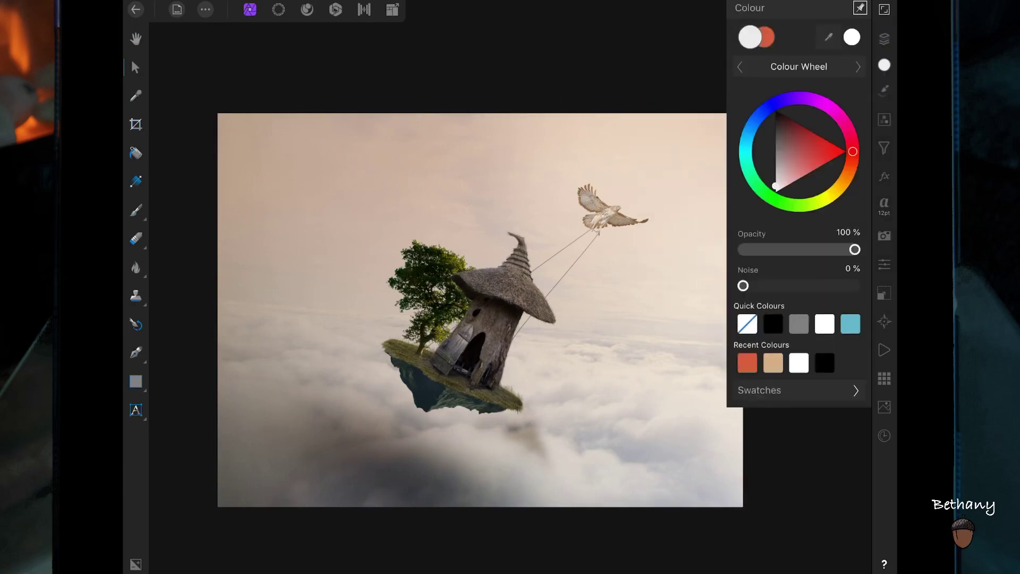
left_click_drag(776, 186, 796, 154)
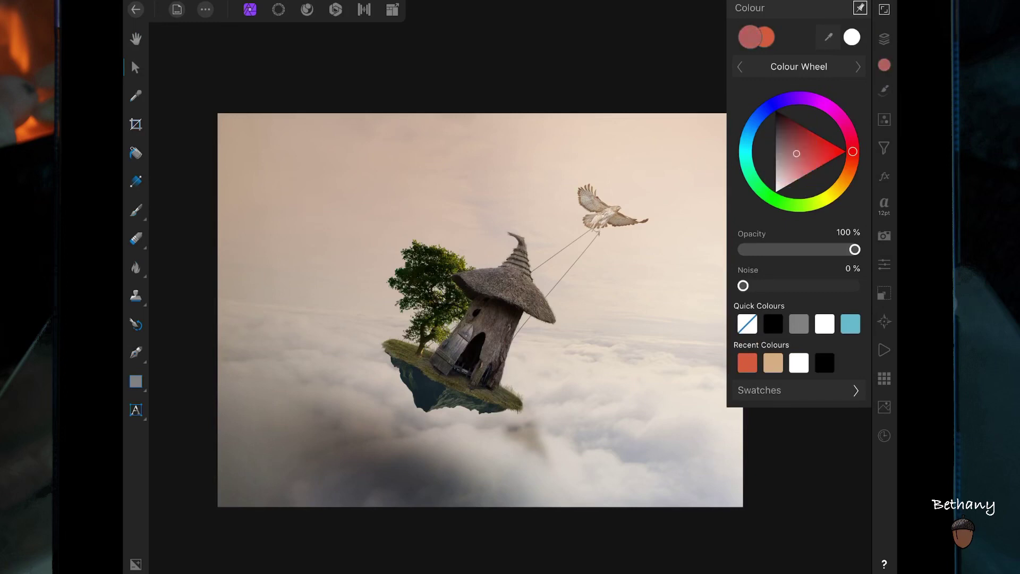
mouse_move(853, 152)
left_mouse_down()
mouse_move(850, 168)
mouse_move(813, 152)
mouse_move(851, 162)
left_mouse_up()
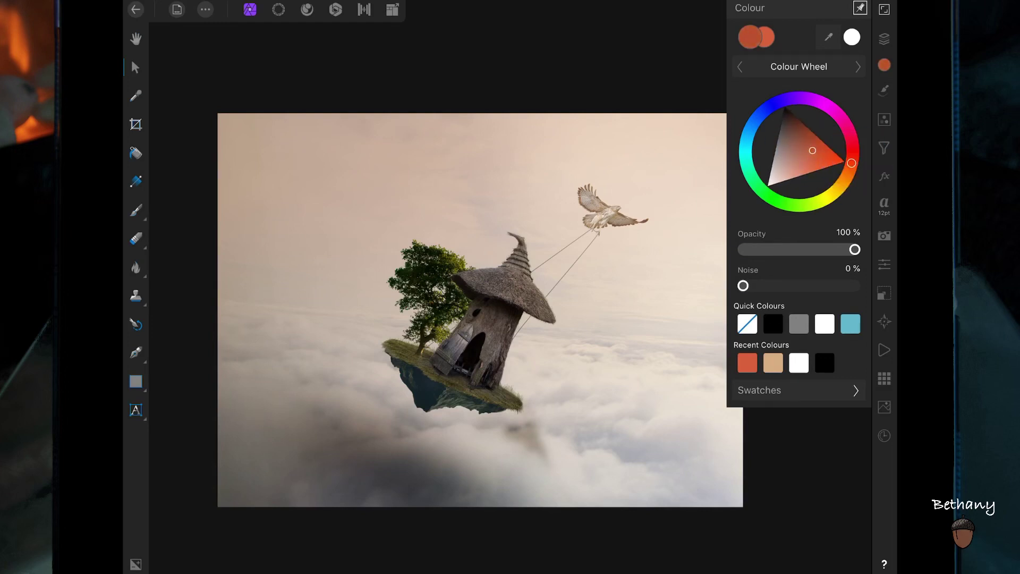
left_click(806, 162)
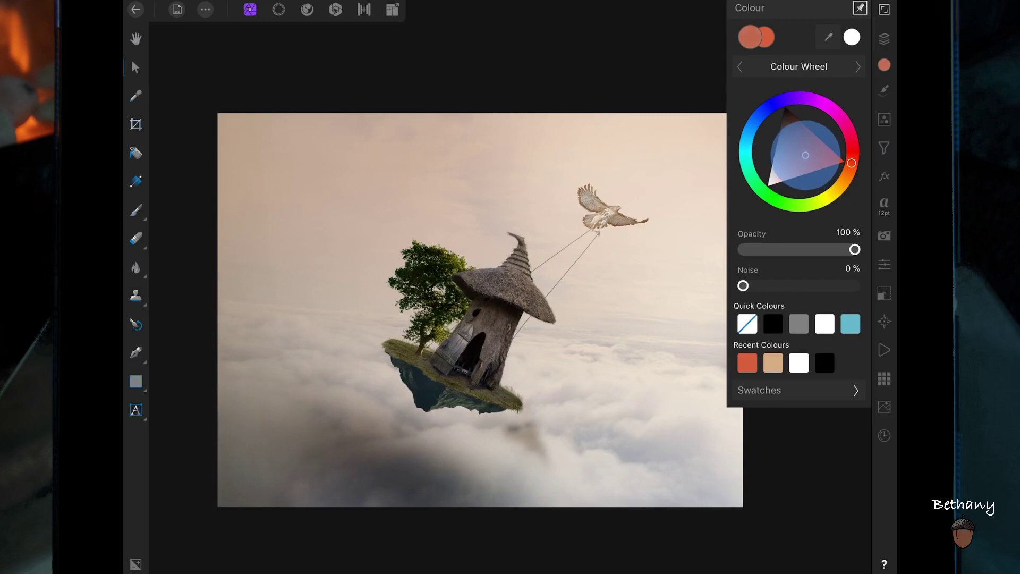
left_click_drag(806, 162, 806, 156)
left_click(850, 169)
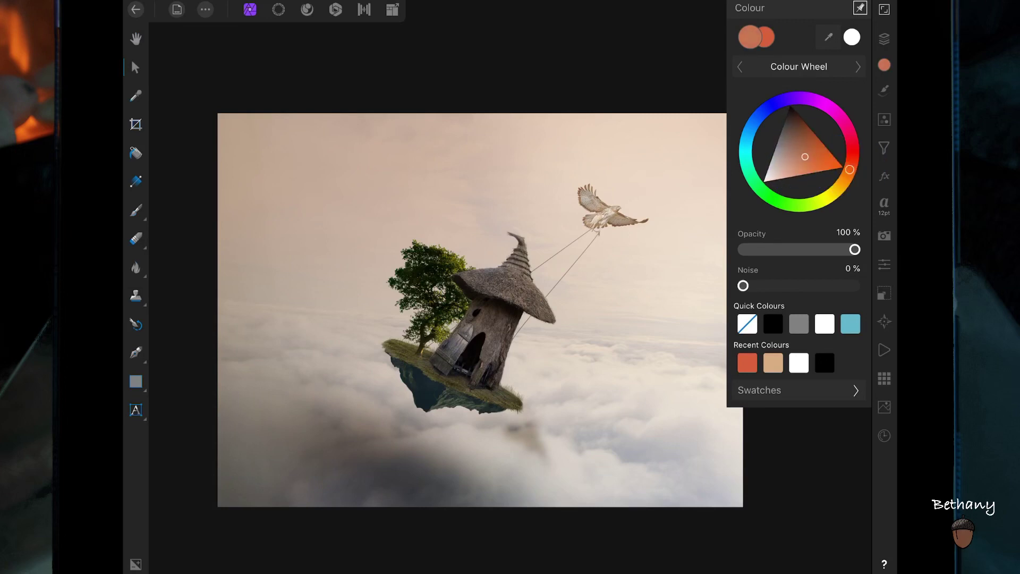
left_click(851, 168)
Paint a red-orange glow over the right-hand sky, house and tree
left_click(885, 38)
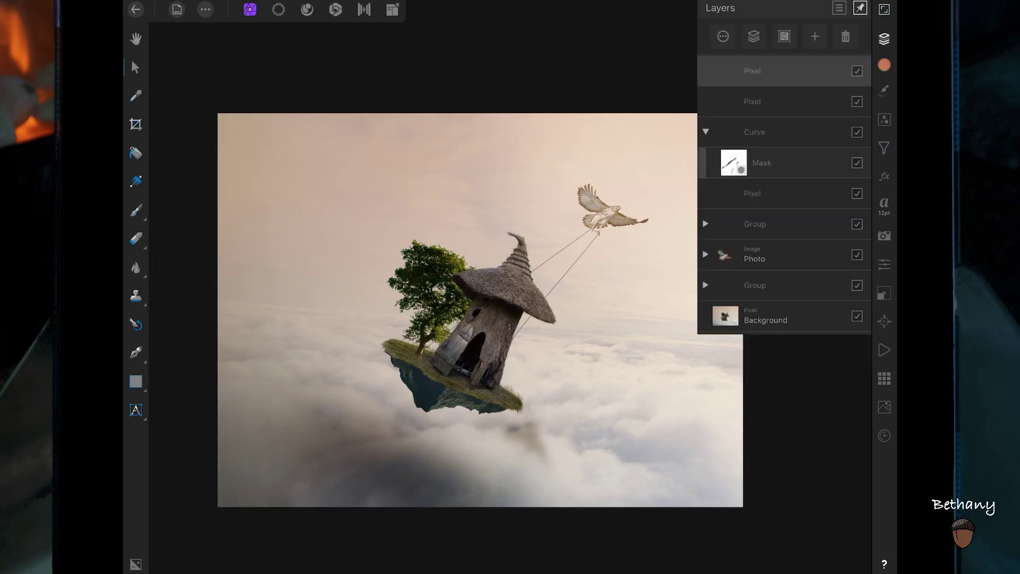
left_click(136, 211)
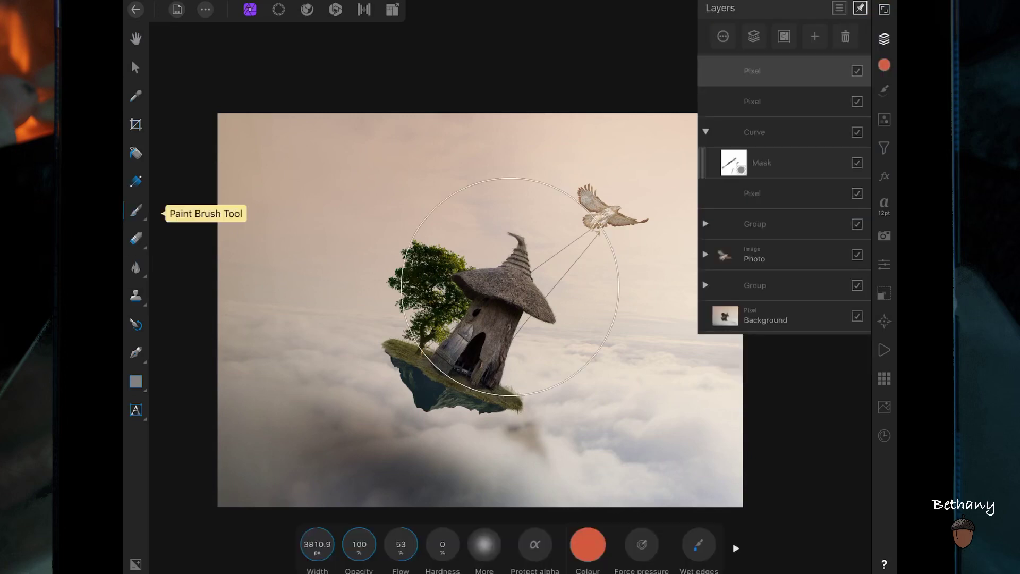
left_click(884, 39)
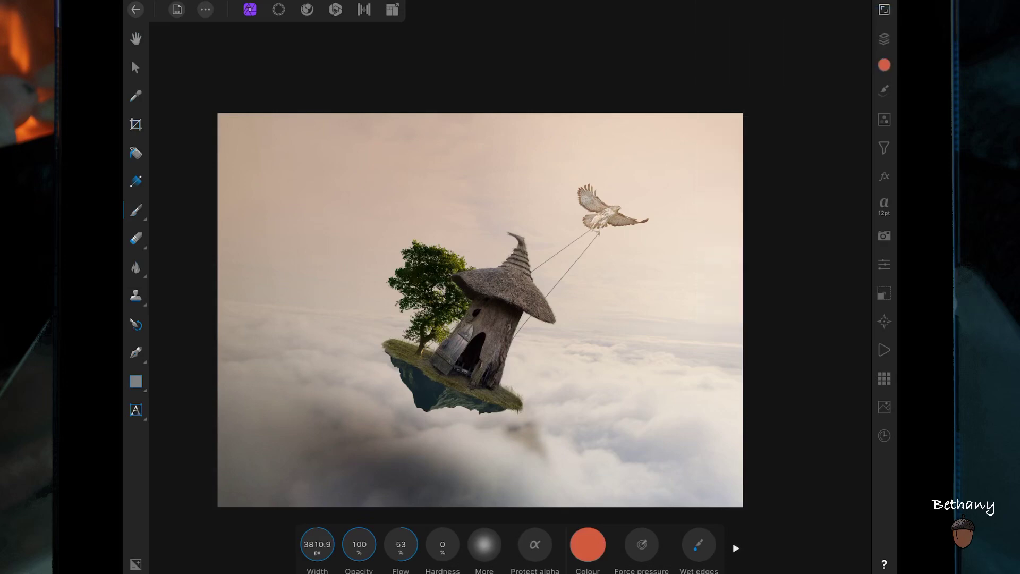
mouse_move(707, 266)
left_mouse_down()
mouse_move(597, 319)
mouse_move(511, 297)
left_mouse_up()
mouse_move(665, 265)
left_mouse_down()
mouse_move(560, 319)
mouse_move(720, 324)
mouse_move(710, 212)
mouse_move(601, 301)
mouse_move(534, 297)
left_mouse_up()
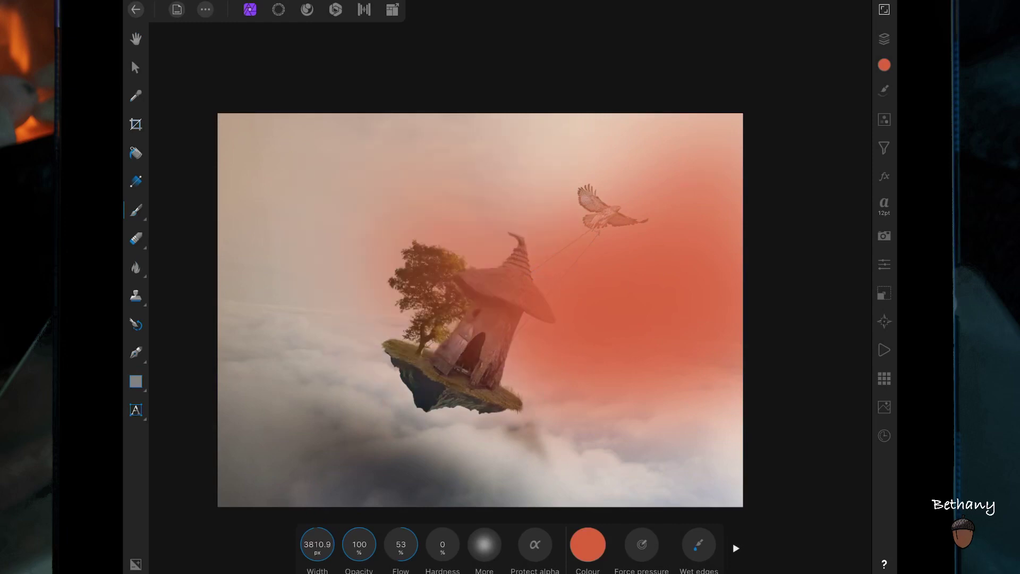
left_click_drag(733, 319, 746, 278)
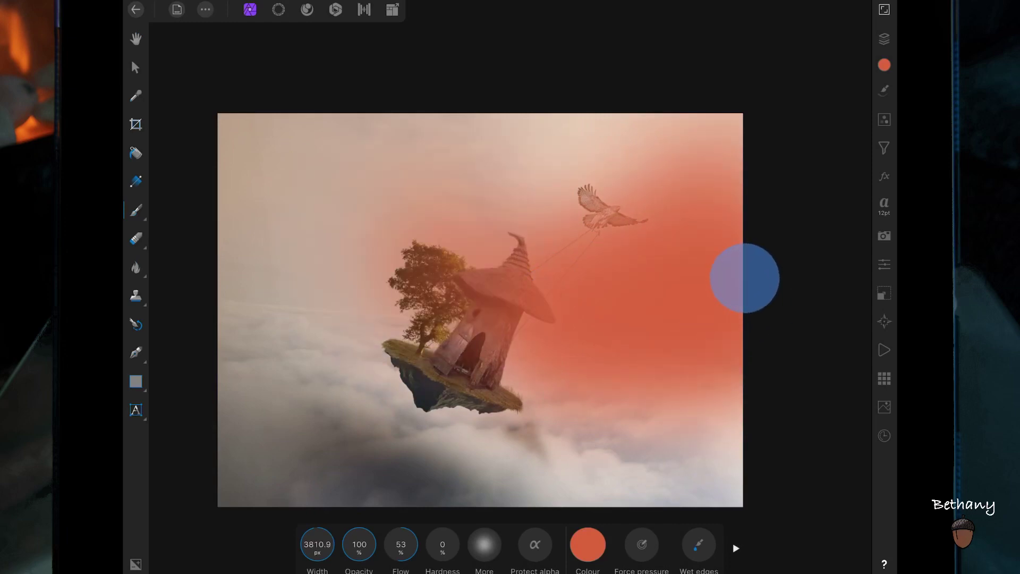
mouse_move(744, 278)
left_mouse_down()
mouse_move(576, 308)
mouse_move(643, 321)
left_mouse_up()
Try Colour Dodge blending on the red layer at 28%, then restore full opacity
left_click(885, 39)
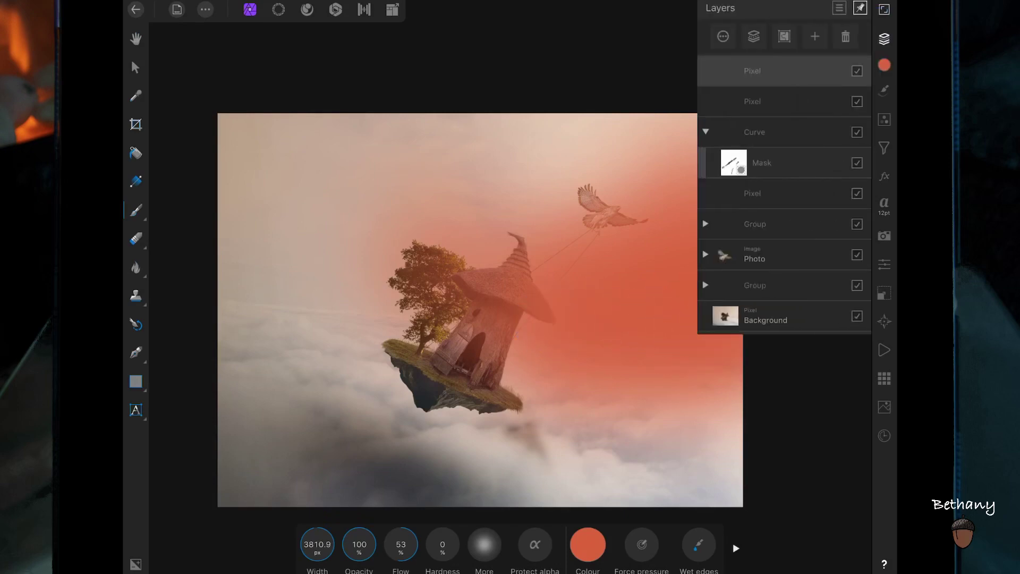
left_click(724, 36)
left_click(783, 113)
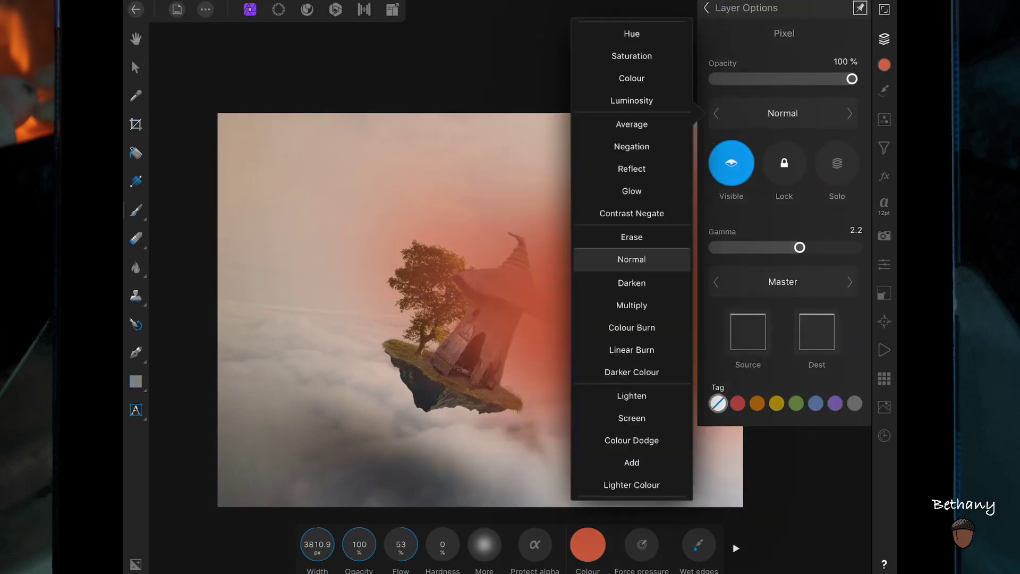
left_click(631, 440)
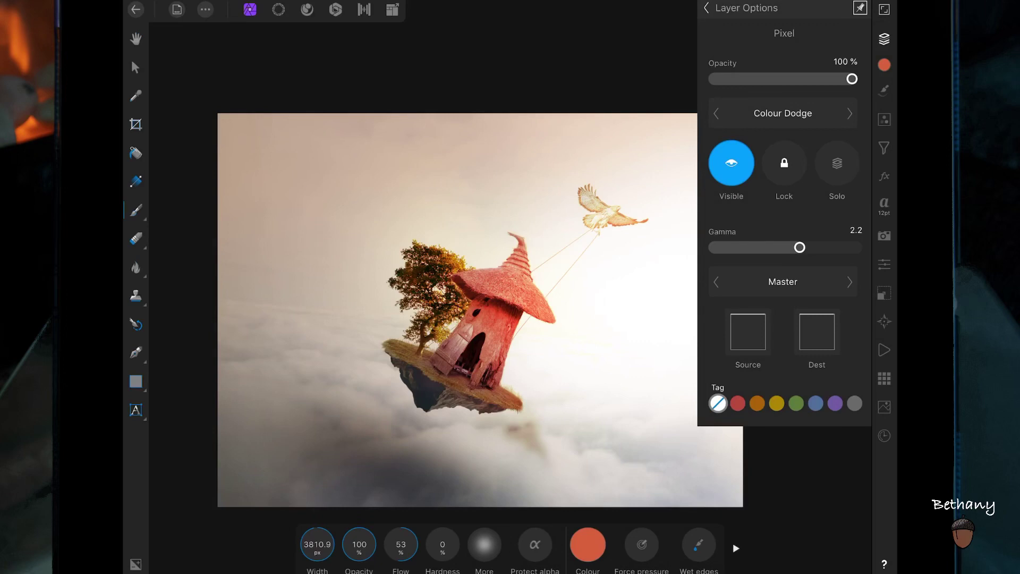
left_click_drag(852, 79, 753, 78)
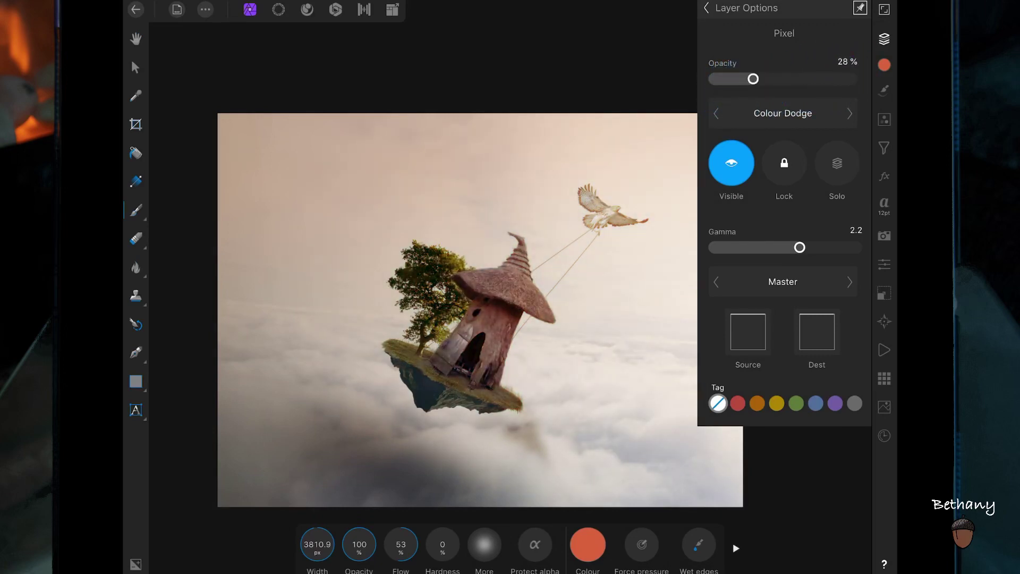
left_click_drag(753, 79, 852, 79)
Set the red glow layer to Screen blending at about 24% opacity
left_click(788, 114)
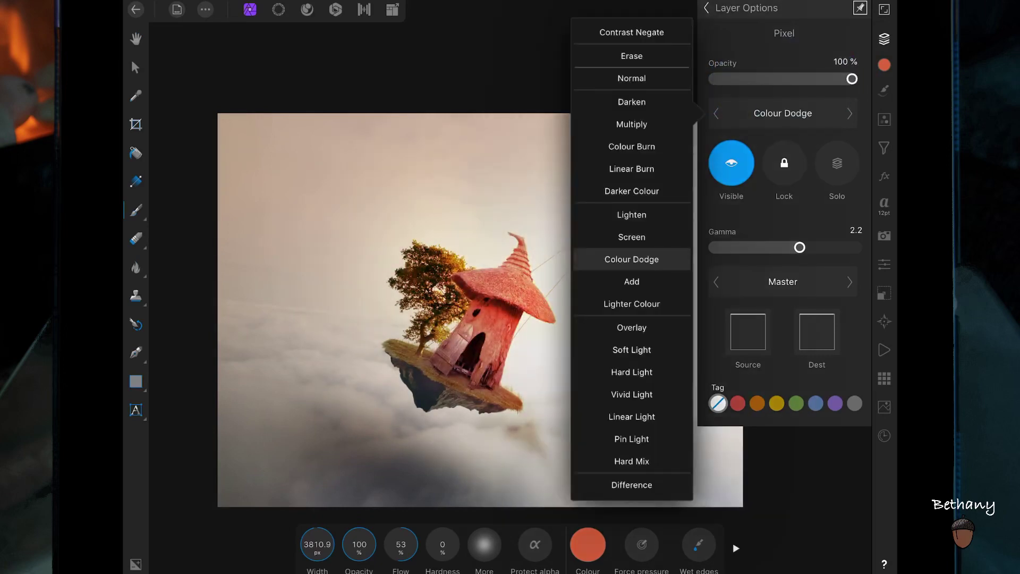
left_click(632, 78)
left_click(783, 113)
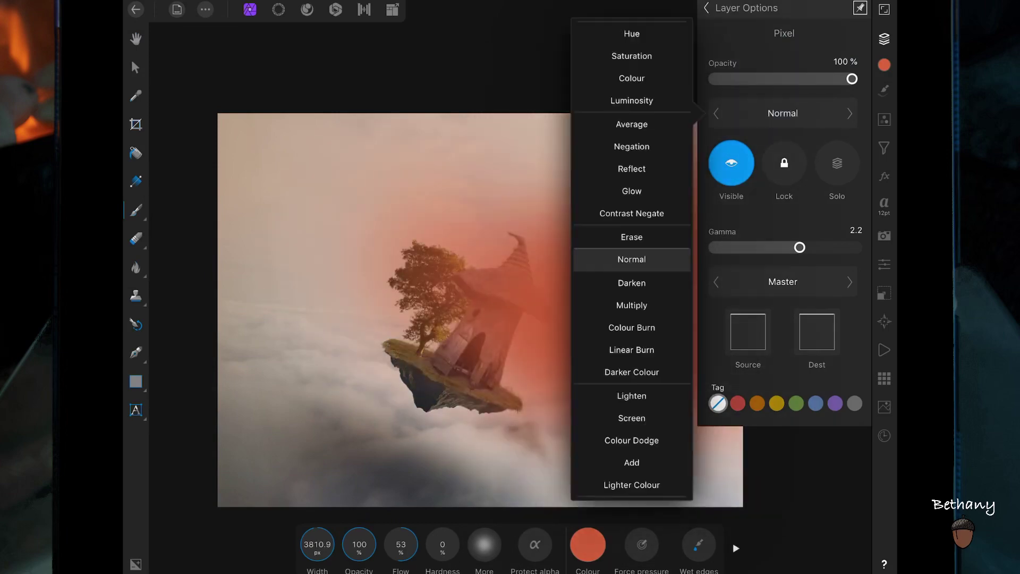
left_click_drag(632, 372, 632, 260)
left_click(632, 307)
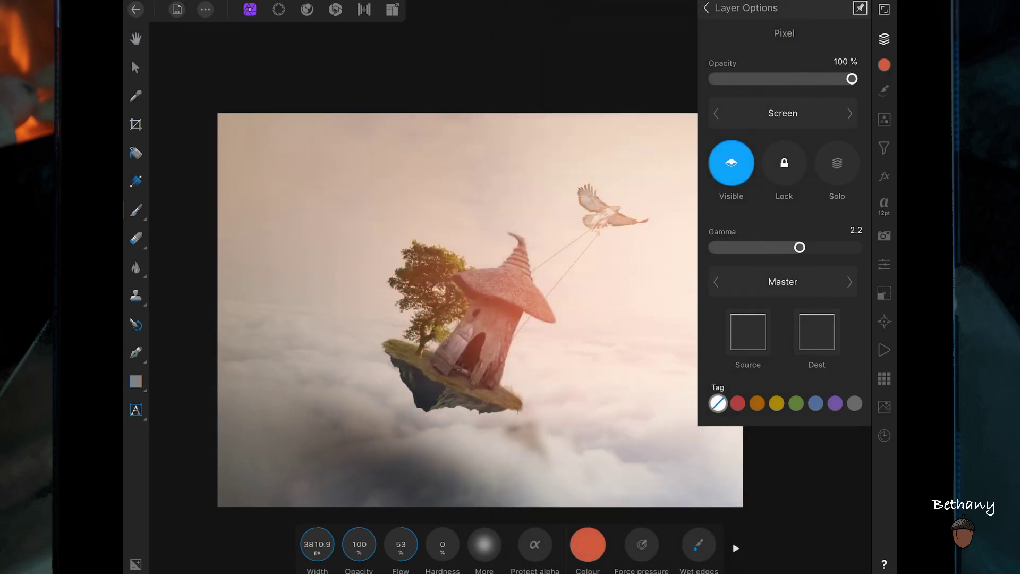
left_click_drag(852, 79, 751, 79)
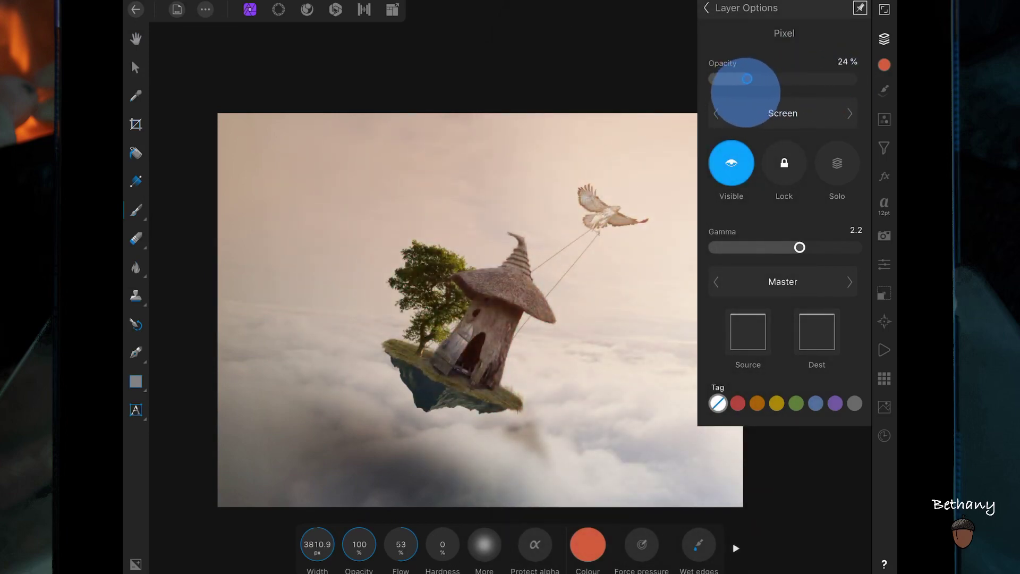
Add a new pixel layer and paint a soft light-orange glow on the right sky
left_click(707, 8)
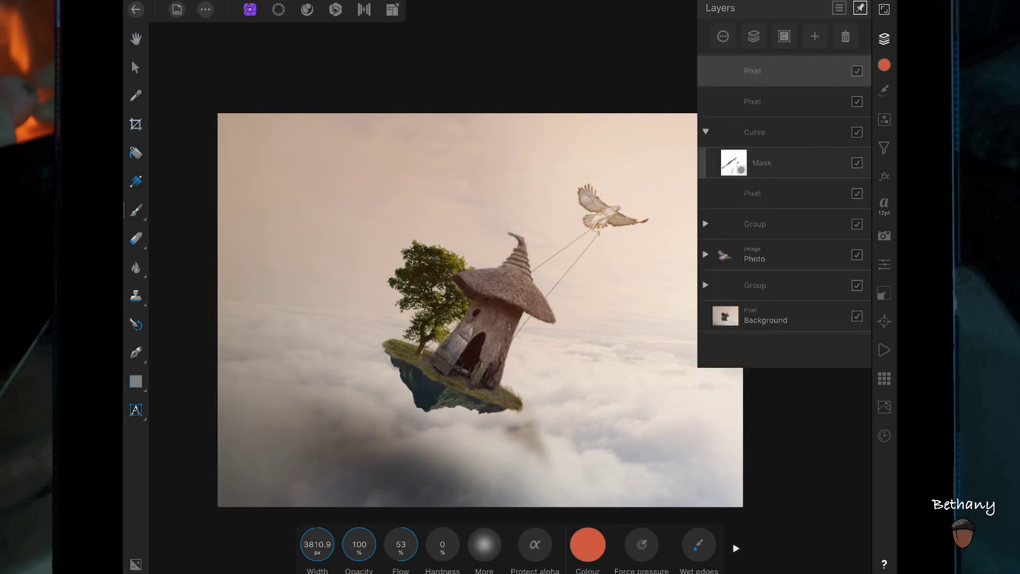
left_click(815, 36)
left_click(786, 76)
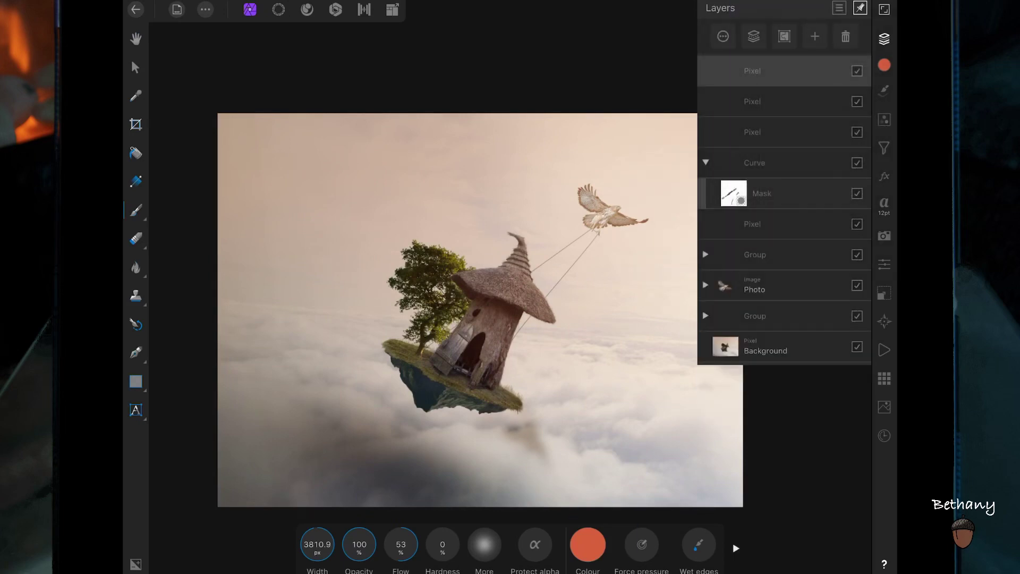
left_click(588, 544)
mouse_move(664, 425)
left_mouse_down()
mouse_move(659, 441)
mouse_move(588, 419)
left_mouse_up()
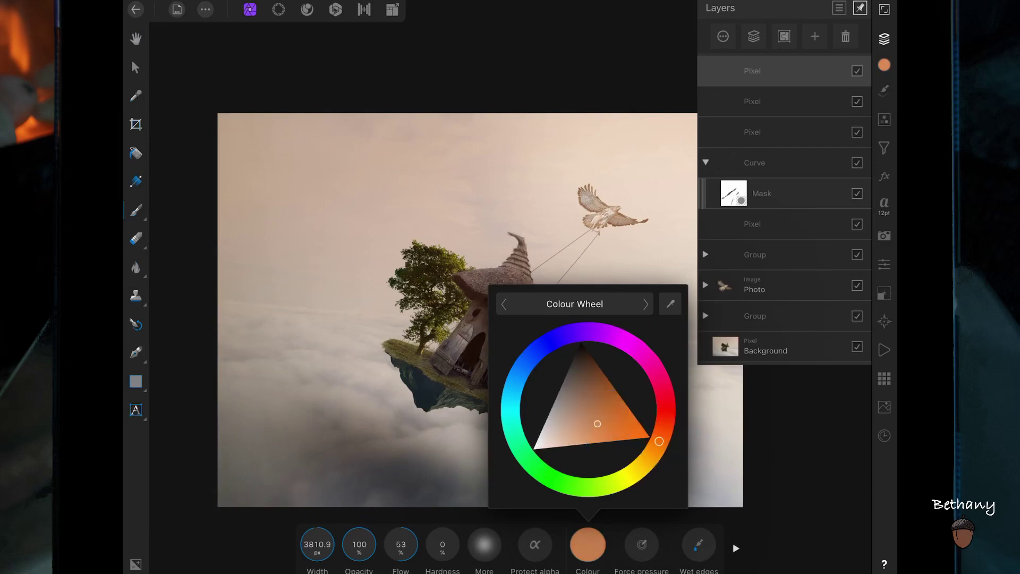
left_click(587, 545)
left_click(884, 38)
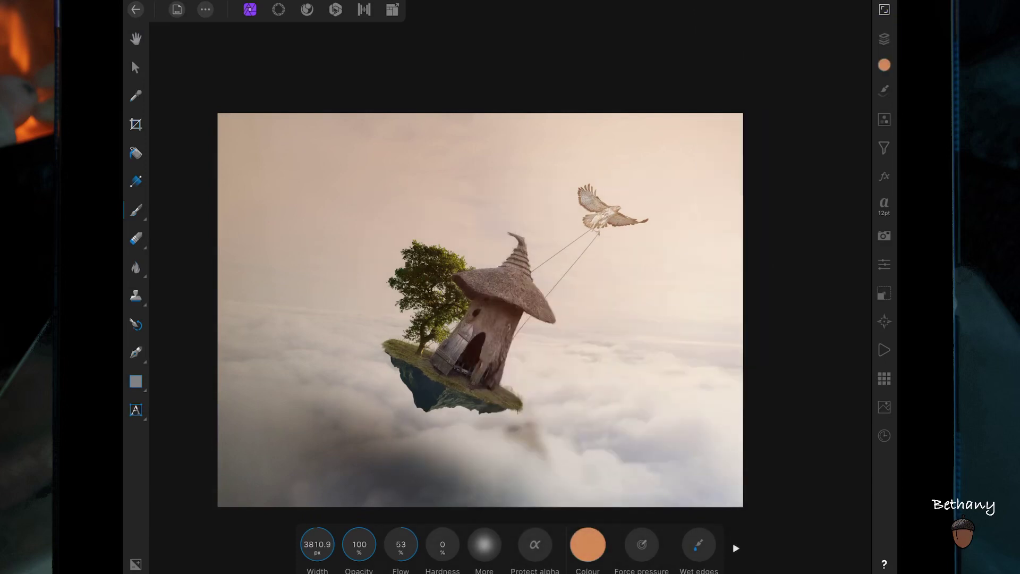
mouse_move(723, 319)
left_mouse_down()
mouse_move(581, 326)
mouse_move(718, 330)
left_mouse_up()
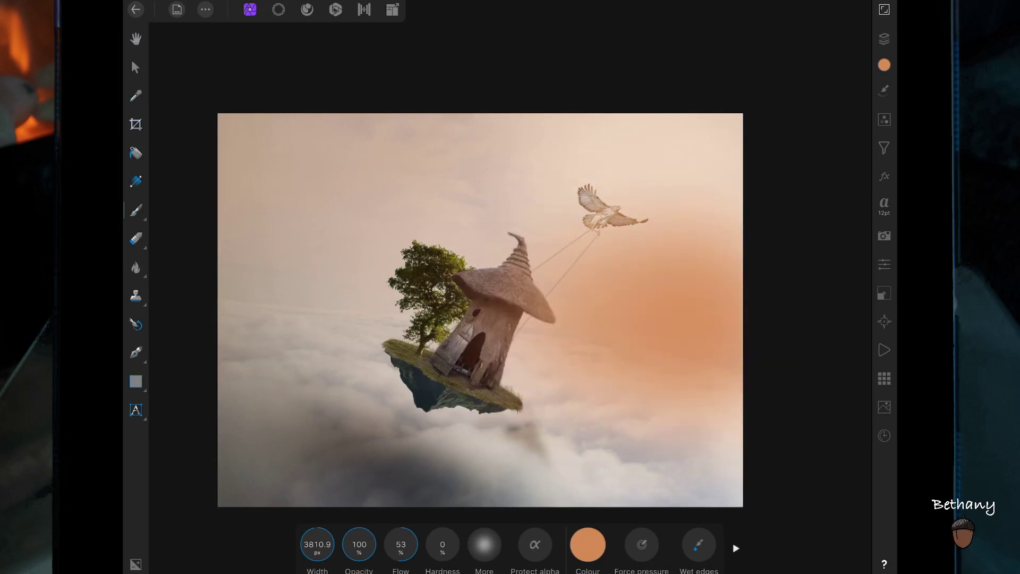
Set the orange glow layer's blend mode to Soft Light
left_click(884, 38)
left_click(861, 164)
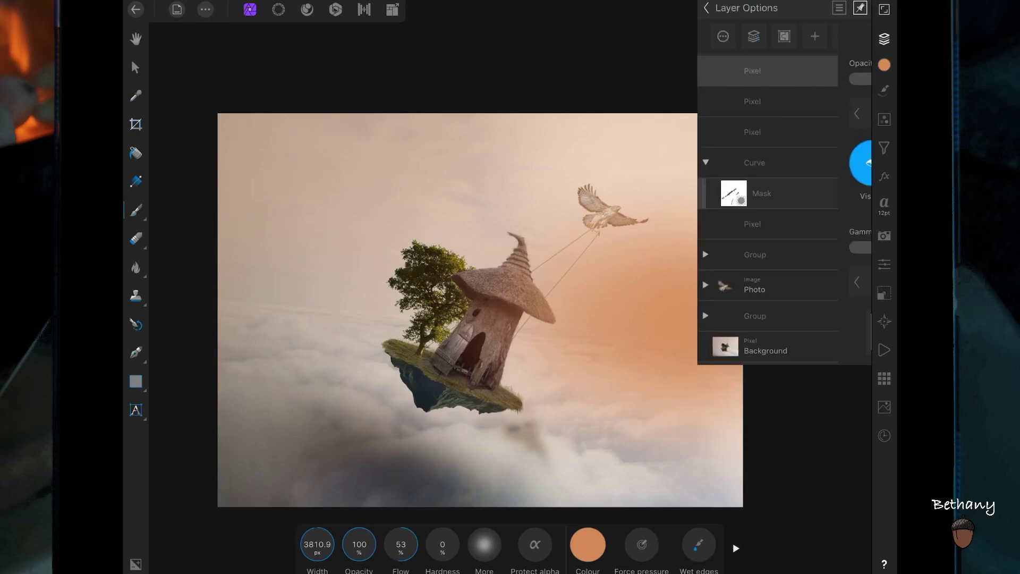
left_click(784, 114)
left_click(632, 303)
left_click_drag(656, 424, 654, 198)
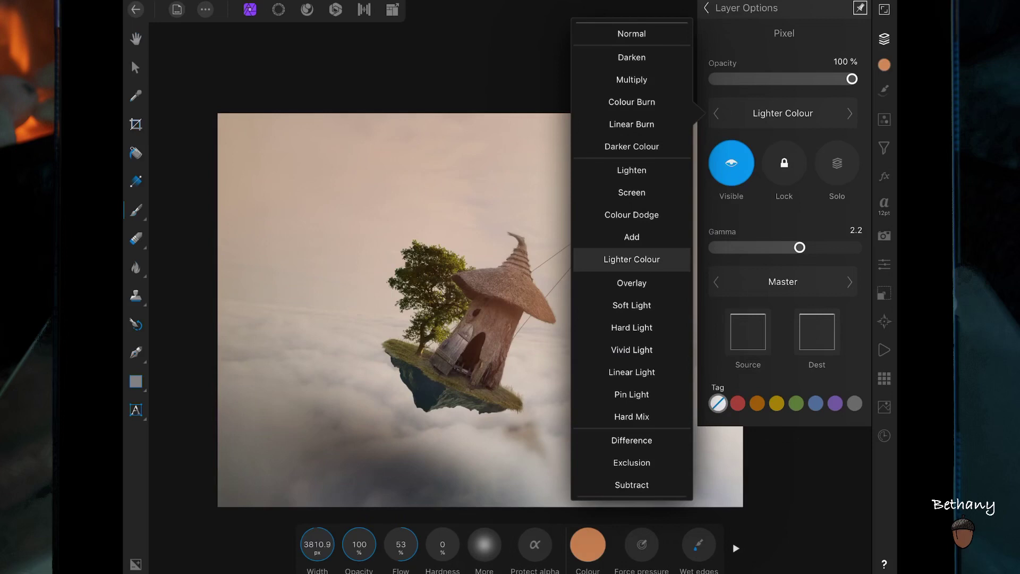
left_click(632, 305)
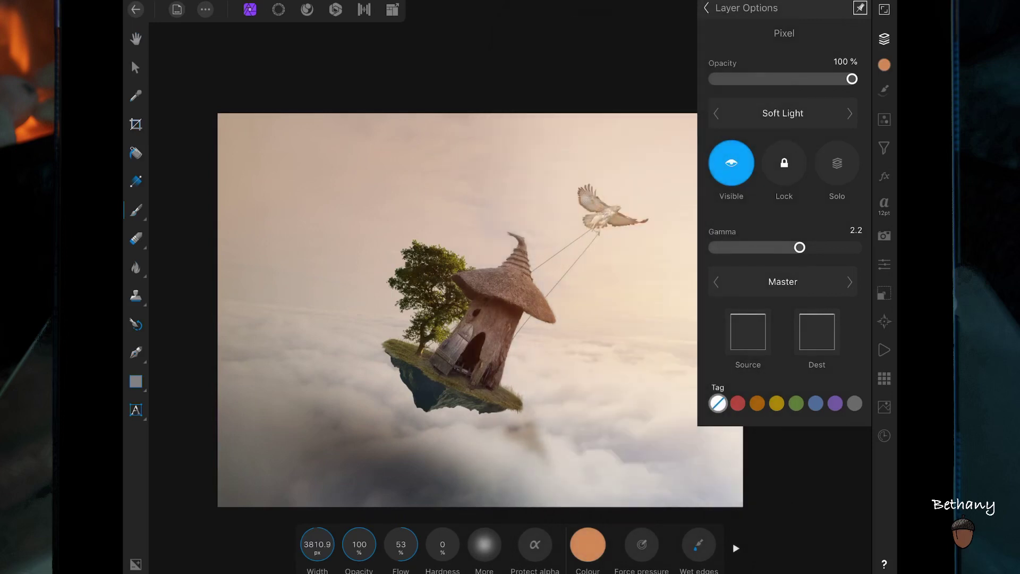
left_click(707, 8)
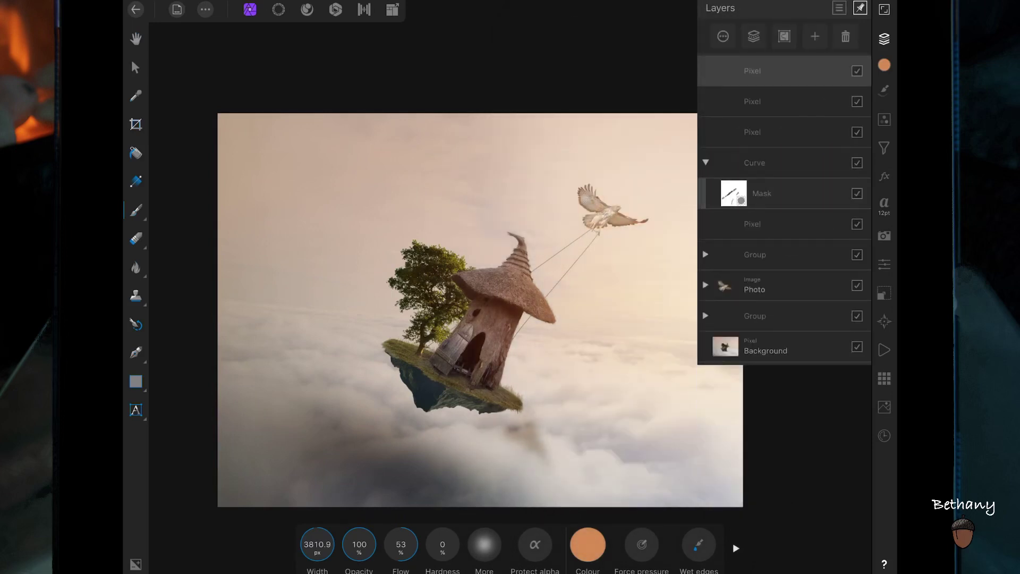
left_click(815, 36)
Add a new pixel layer and set the brush colour to dark blue
left_click(810, 77)
left_click(588, 544)
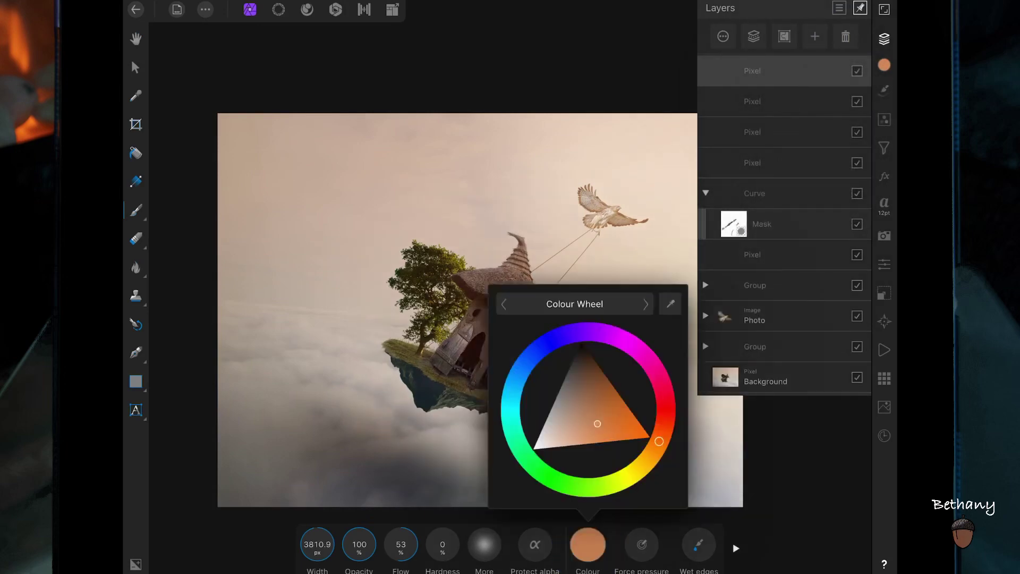
left_click_drag(659, 441, 522, 366)
mouse_move(581, 391)
left_mouse_down()
mouse_move(576, 427)
mouse_move(587, 432)
left_mouse_up()
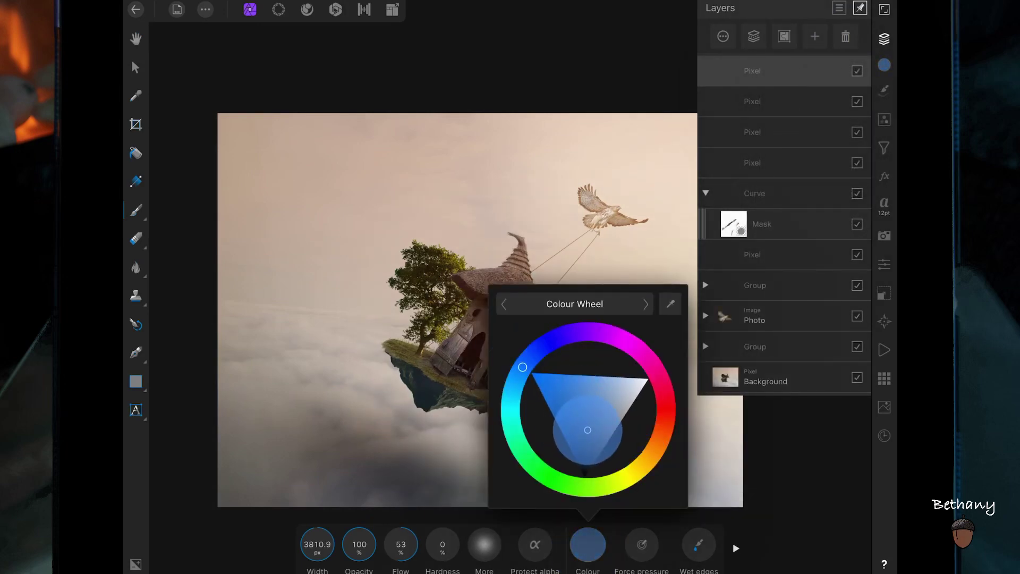
left_click_drag(523, 367, 519, 373)
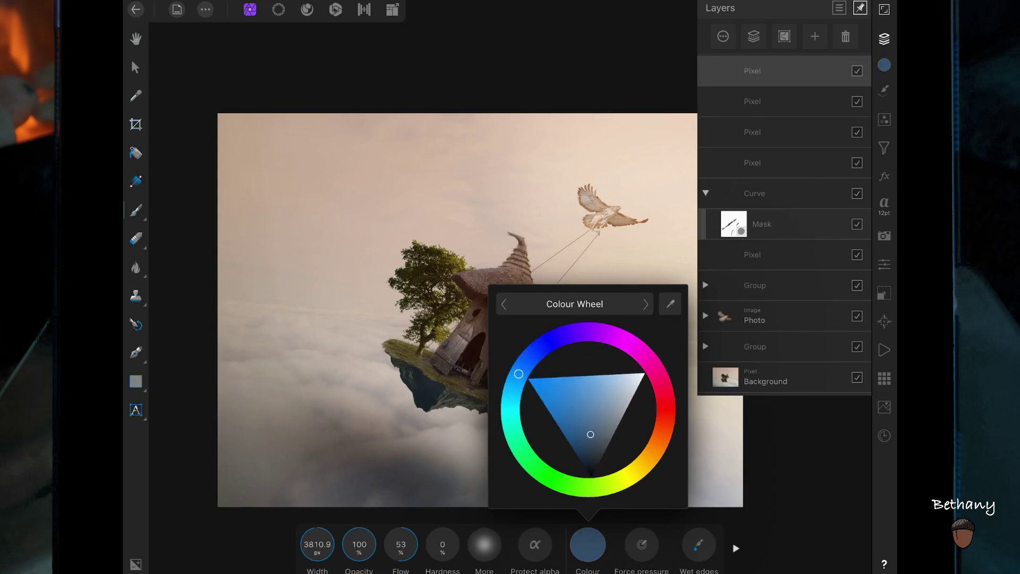
left_click(588, 544)
left_click(588, 544)
left_click_drag(590, 434, 589, 448)
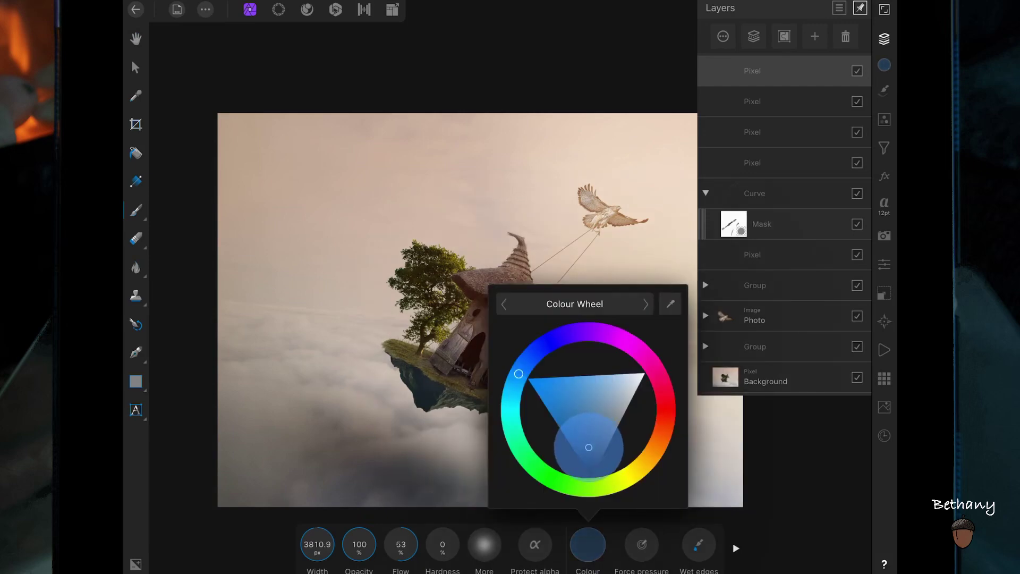
left_click(588, 544)
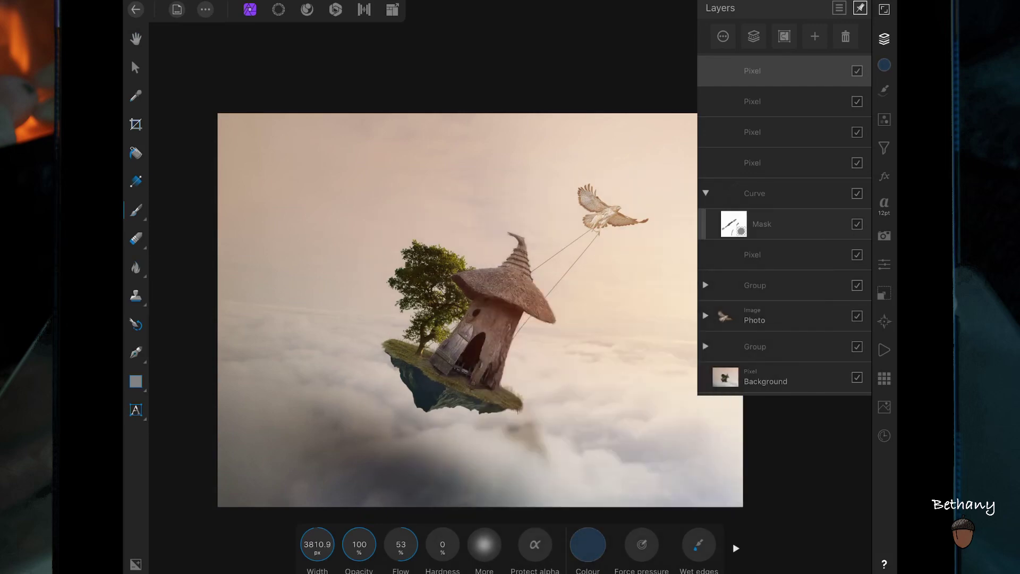
Paint dark blue over the left side, island, upper-left sky and lower clouds
mouse_move(255, 265)
left_mouse_down()
mouse_move(314, 377)
mouse_move(391, 451)
mouse_move(326, 326)
left_mouse_up()
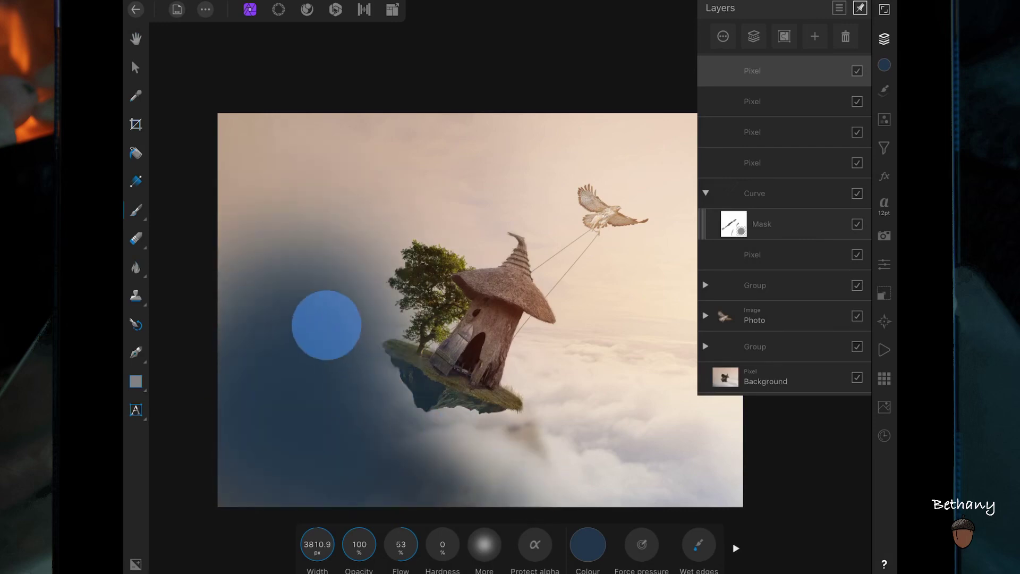
mouse_move(582, 473)
left_mouse_down()
mouse_move(333, 340)
mouse_move(219, 152)
mouse_move(483, 474)
left_mouse_up()
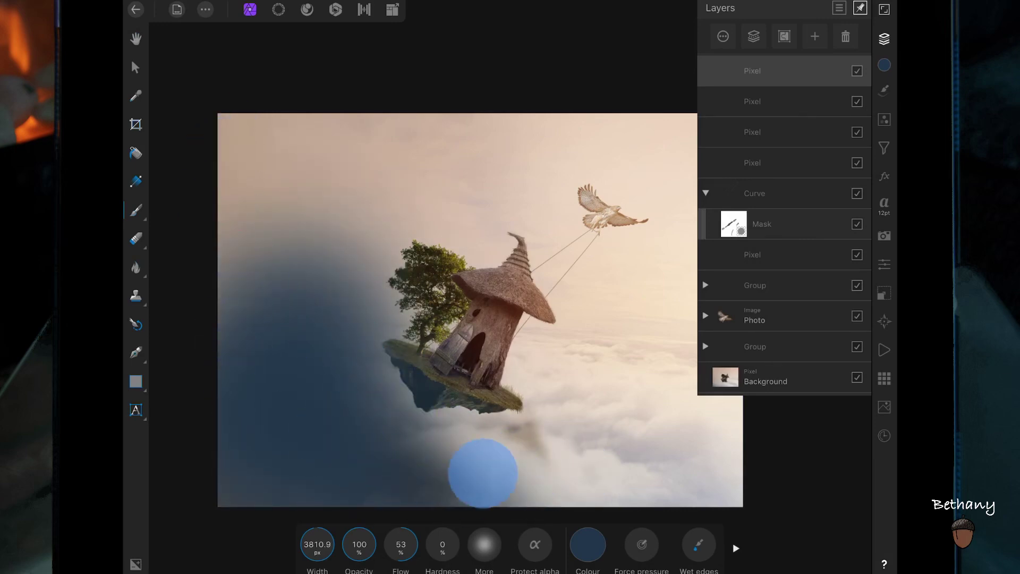
left_click_drag(329, 436, 494, 362)
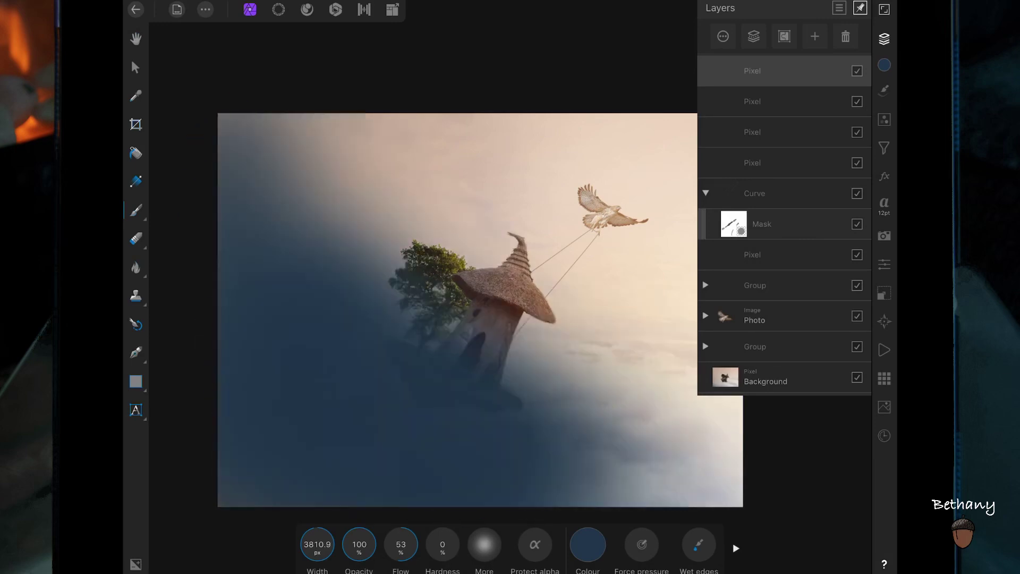
mouse_move(251, 171)
left_mouse_down()
mouse_move(217, 478)
mouse_move(215, 257)
mouse_move(417, 464)
mouse_move(688, 479)
left_mouse_up()
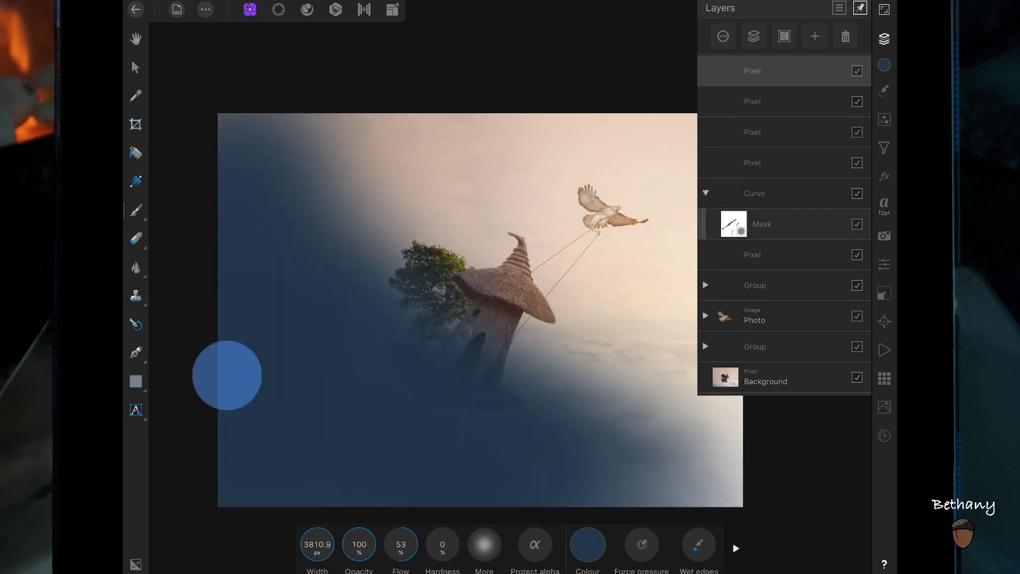
left_click_drag(225, 374, 245, 539)
Set the blue shading layer to Soft Light at about 72% opacity
left_click(885, 9)
left_click(724, 40)
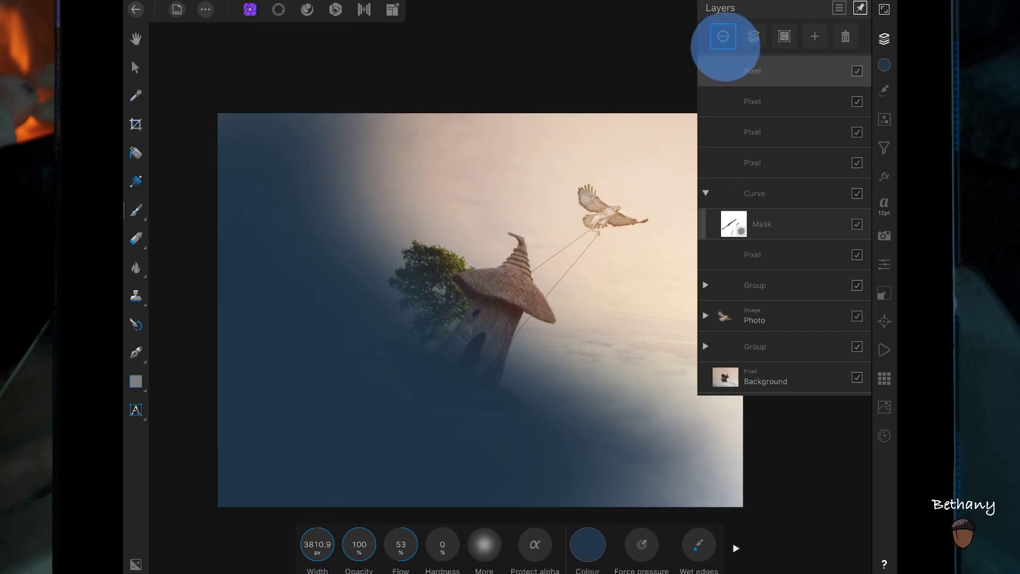
left_click(802, 116)
left_click(649, 287)
left_click_drag(649, 287, 649, 135)
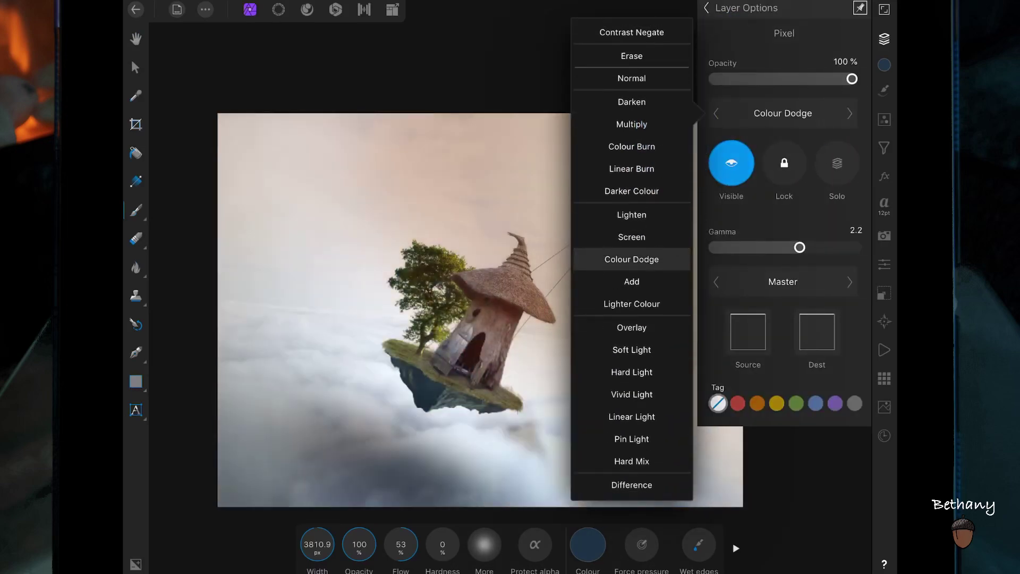
left_click(632, 350)
mouse_move(852, 78)
left_mouse_down()
mouse_move(706, 83)
mouse_move(819, 79)
left_mouse_up()
Add a fill layer over the whole canvas and colour it navy
left_click(706, 7)
left_click(815, 36)
left_click(750, 104)
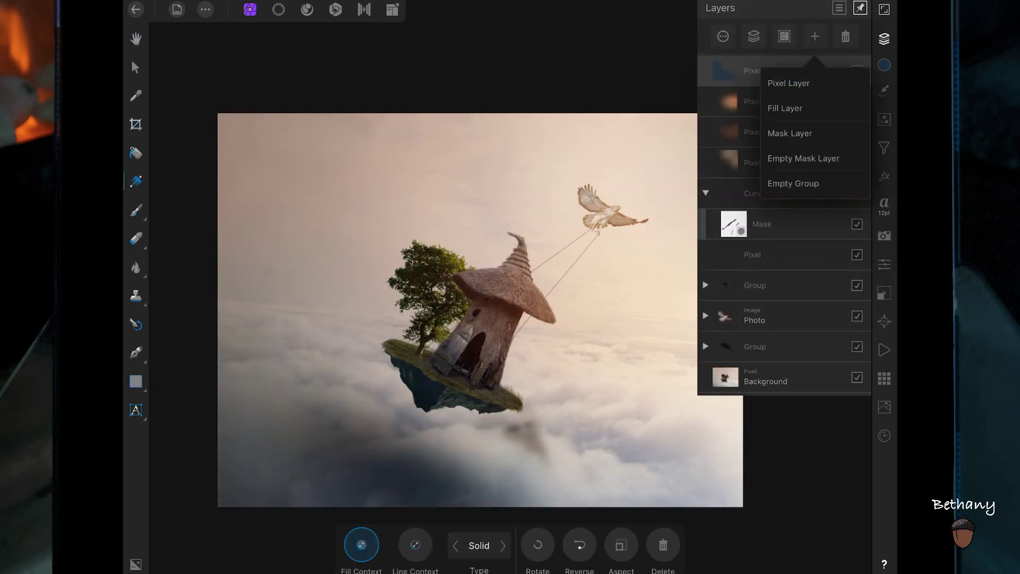
left_click(885, 64)
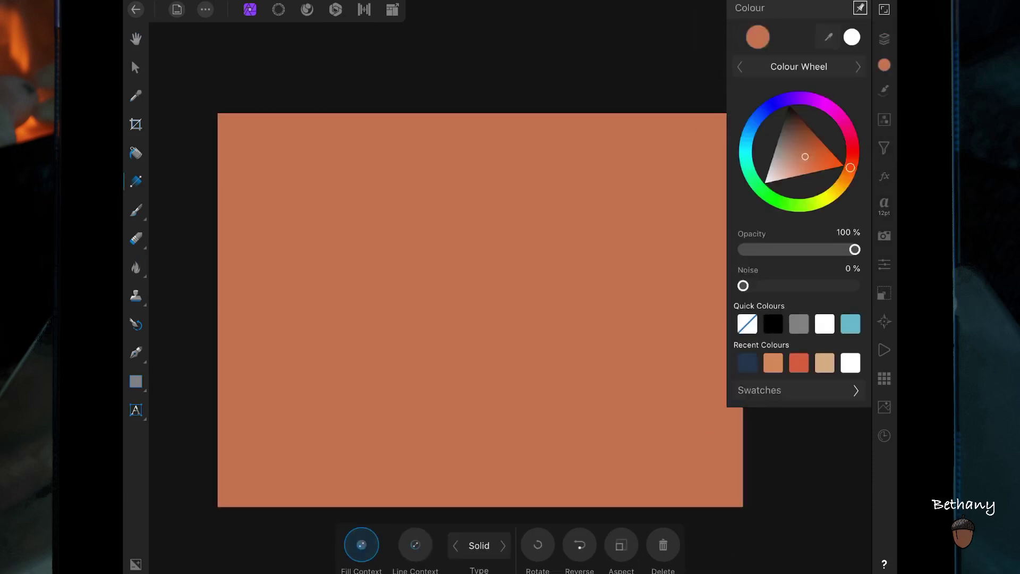
mouse_move(733, 129)
left_mouse_down()
mouse_move(752, 124)
mouse_move(796, 179)
left_mouse_up()
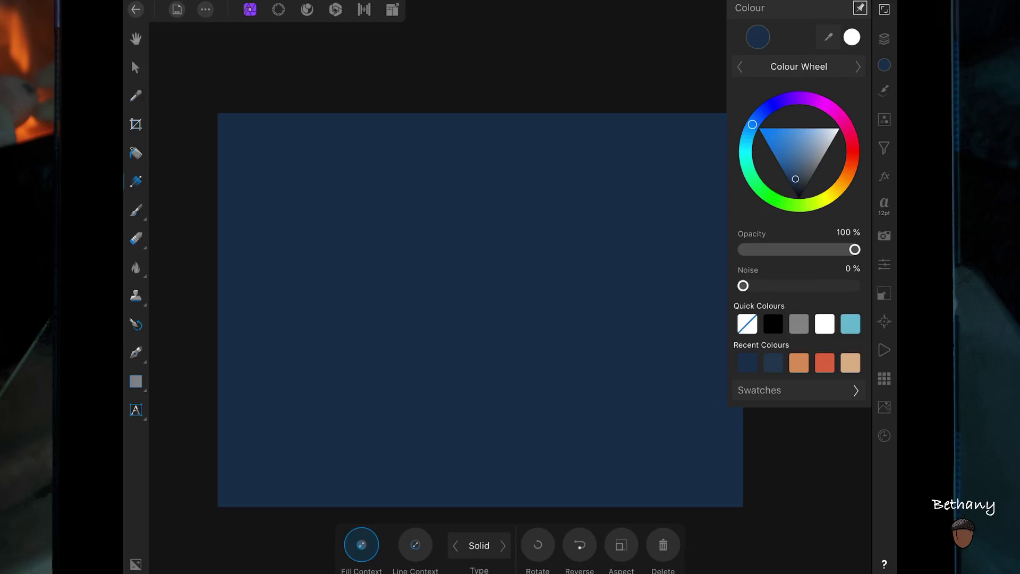
Lower the navy fill layer's opacity to 60%
left_click(885, 38)
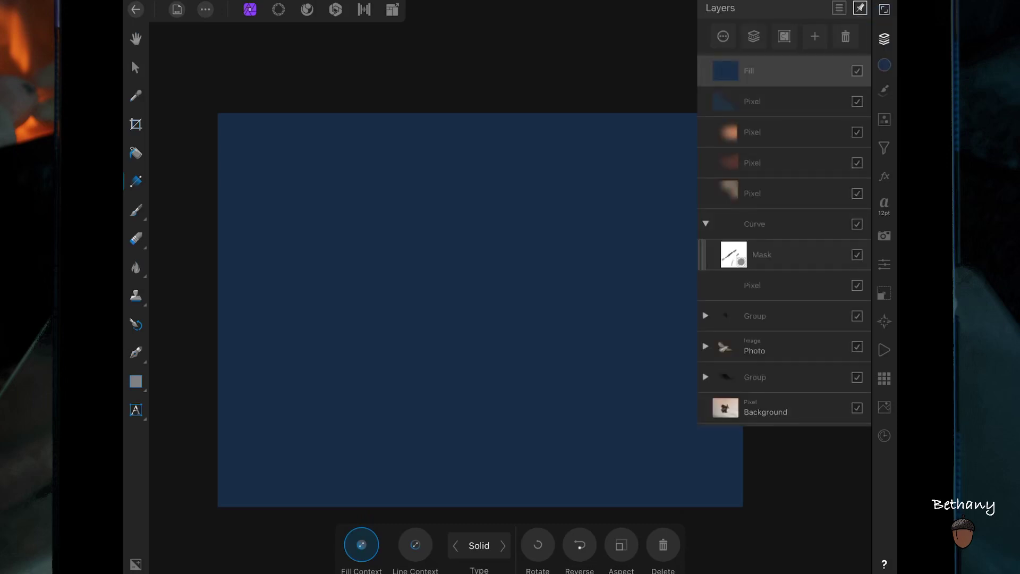
left_click(781, 70)
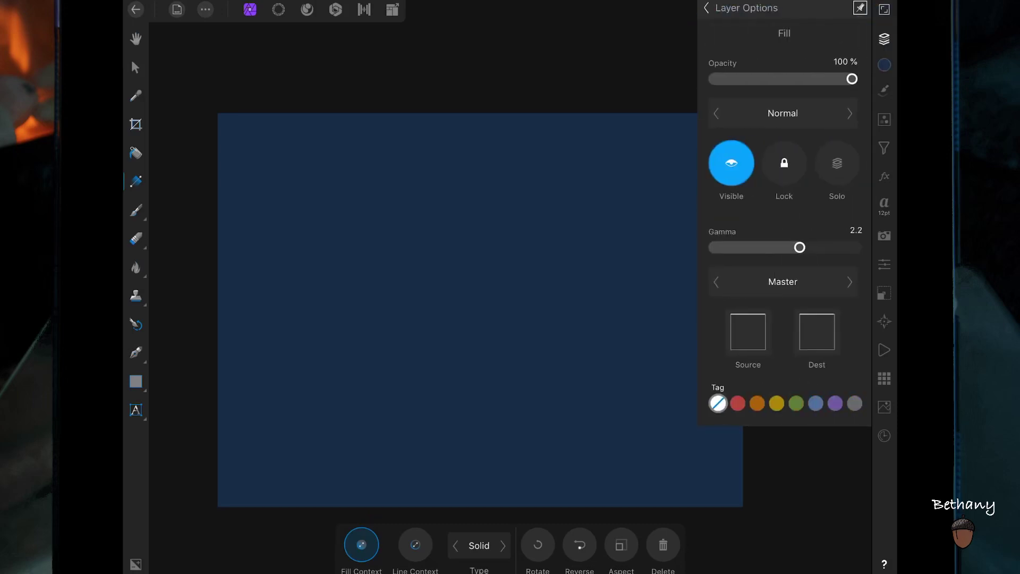
left_click_drag(852, 78, 795, 79)
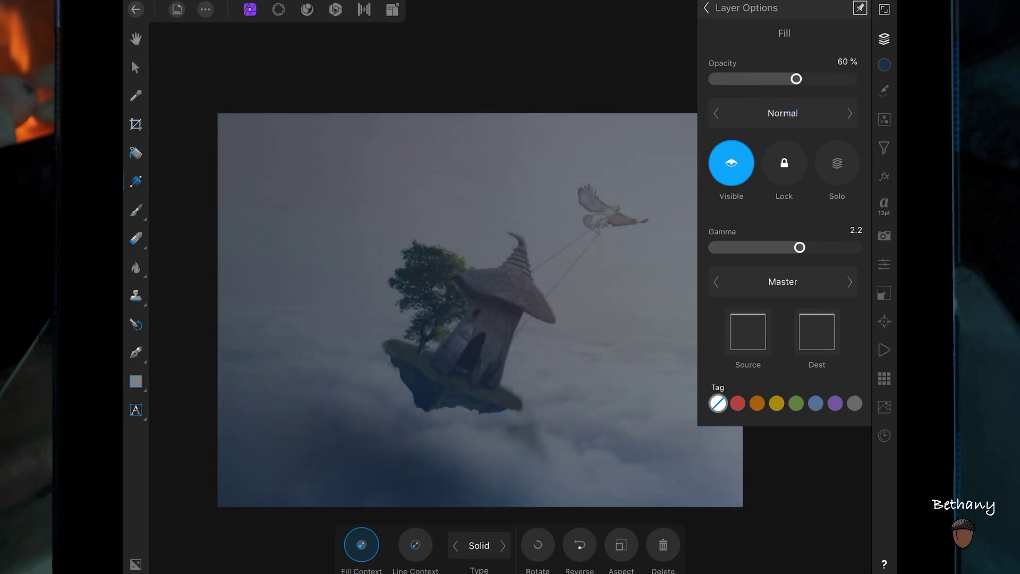
left_click(707, 8)
left_click(814, 36)
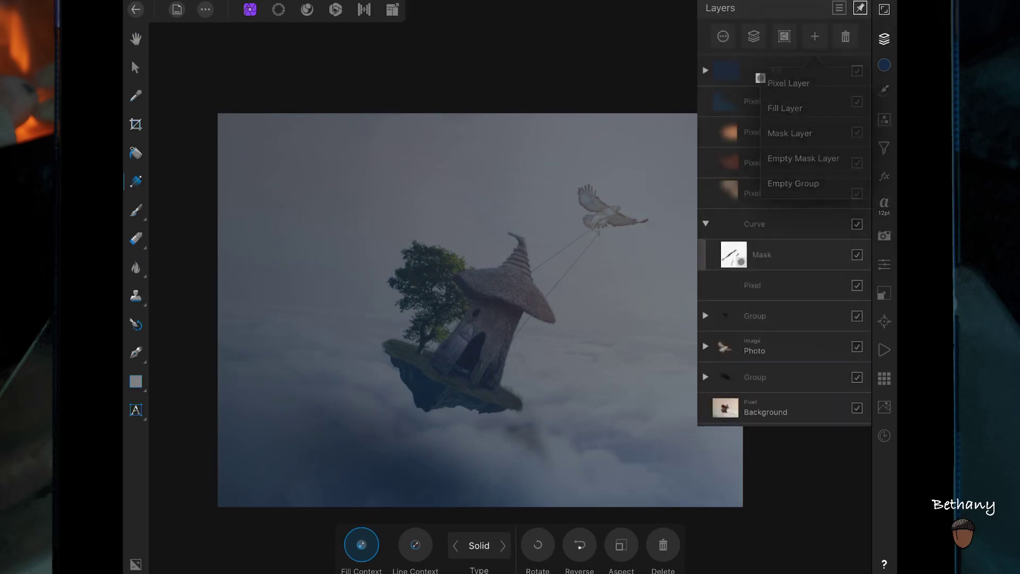
Add a mask to the Fill layer and set a smaller black brush at 25% opacity
left_click(786, 132)
left_click(136, 210)
left_click(588, 544)
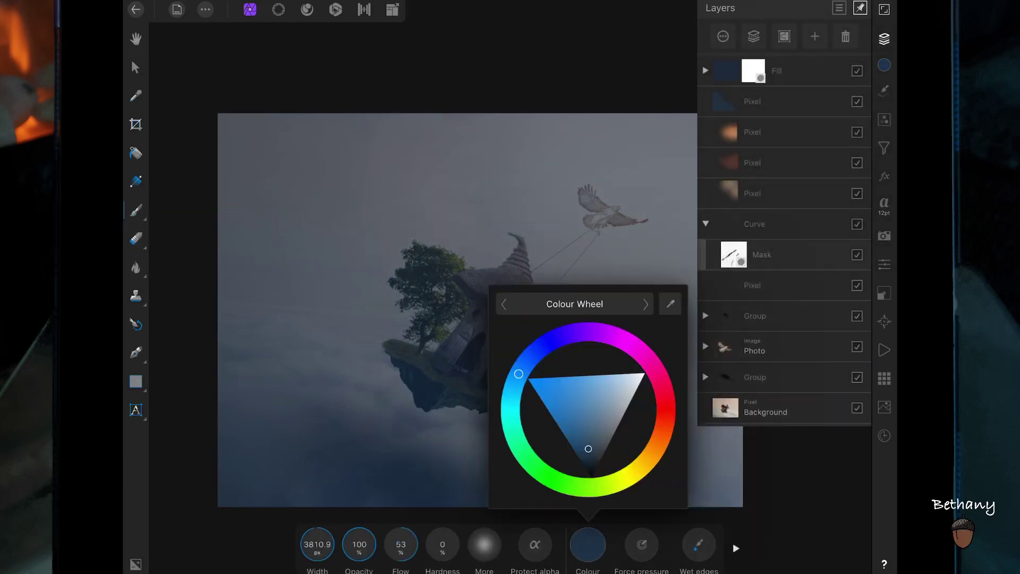
left_click(587, 454)
left_click(588, 544)
left_click_drag(359, 544, 278, 544)
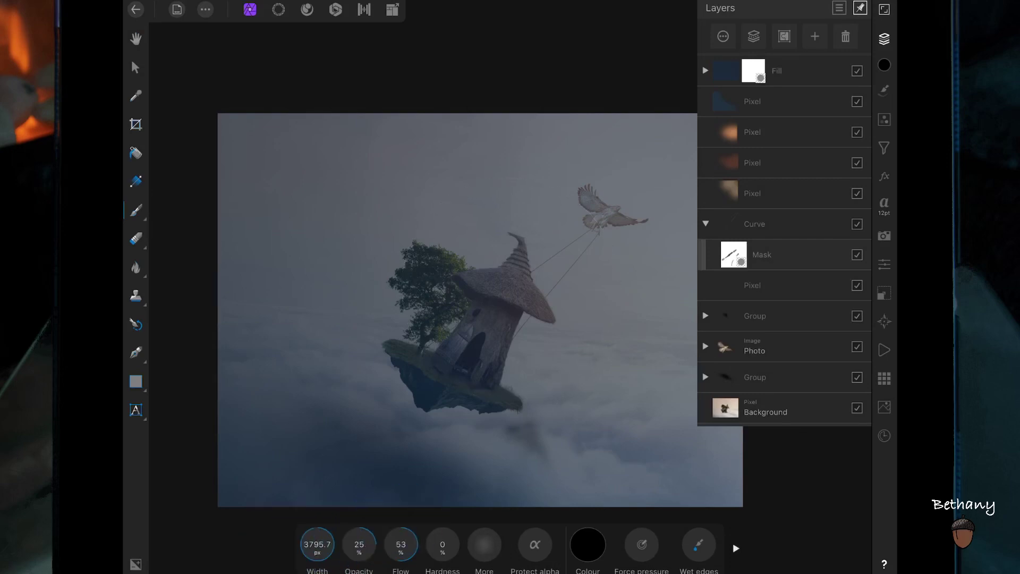
left_click_drag(380, 537, 280, 533)
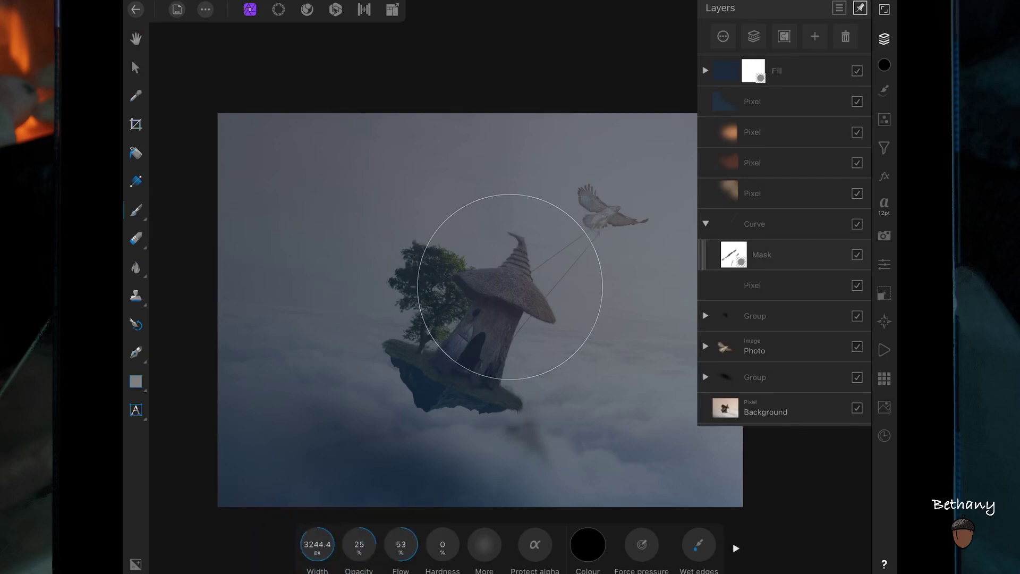
Mask the navy tint away around the hawk and the sky beside the house
left_click_drag(605, 223, 468, 250)
mouse_move(539, 376)
left_mouse_down()
mouse_move(436, 385)
mouse_move(558, 391)
mouse_move(615, 361)
left_mouse_up()
left_click_drag(680, 223, 600, 313)
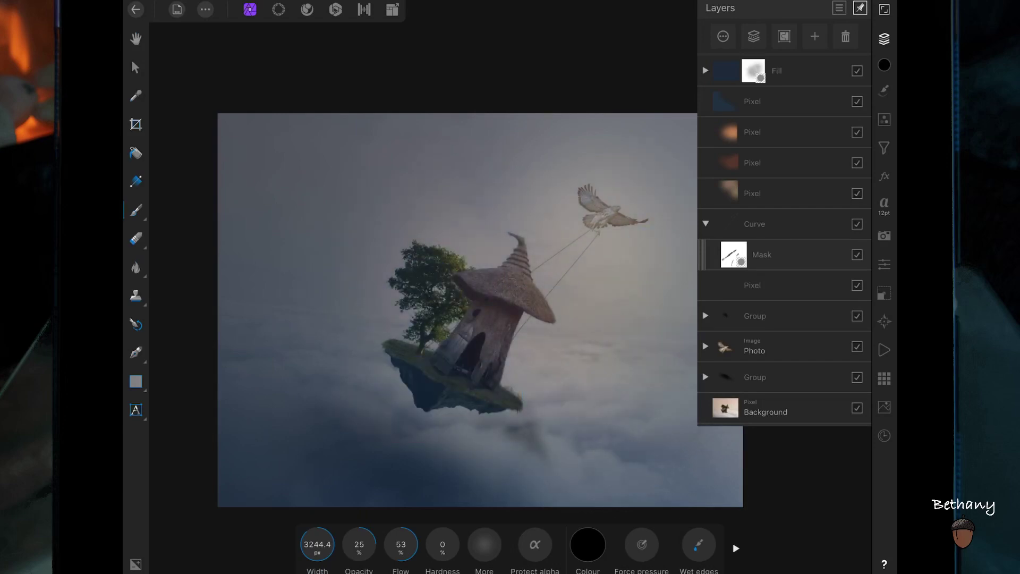
left_click_drag(691, 202, 606, 356)
Mask more tint from the upper sky, house trunk, roof underside and right-edge clouds
left_click(885, 38)
mouse_move(733, 159)
left_mouse_down()
mouse_move(620, 153)
mouse_move(505, 223)
mouse_move(656, 328)
mouse_move(680, 425)
left_mouse_up()
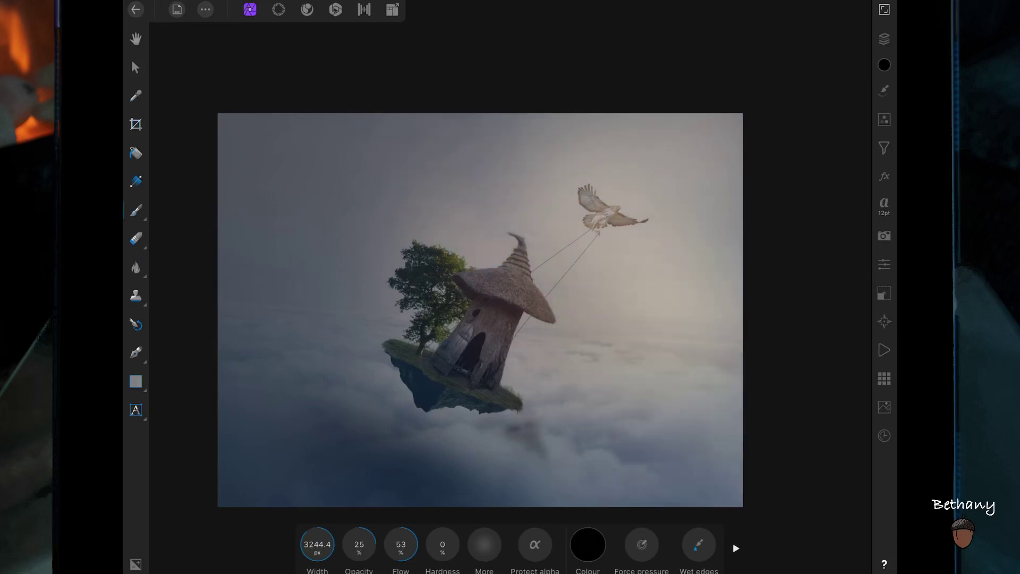
left_click_drag(547, 329, 509, 374)
left_click_drag(557, 280, 538, 293)
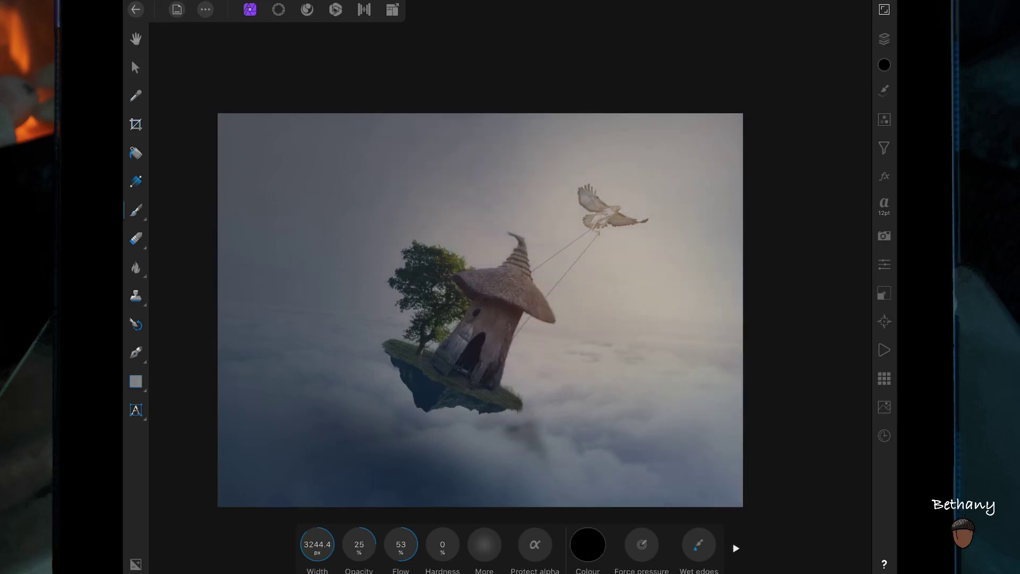
left_click_drag(736, 122, 702, 186)
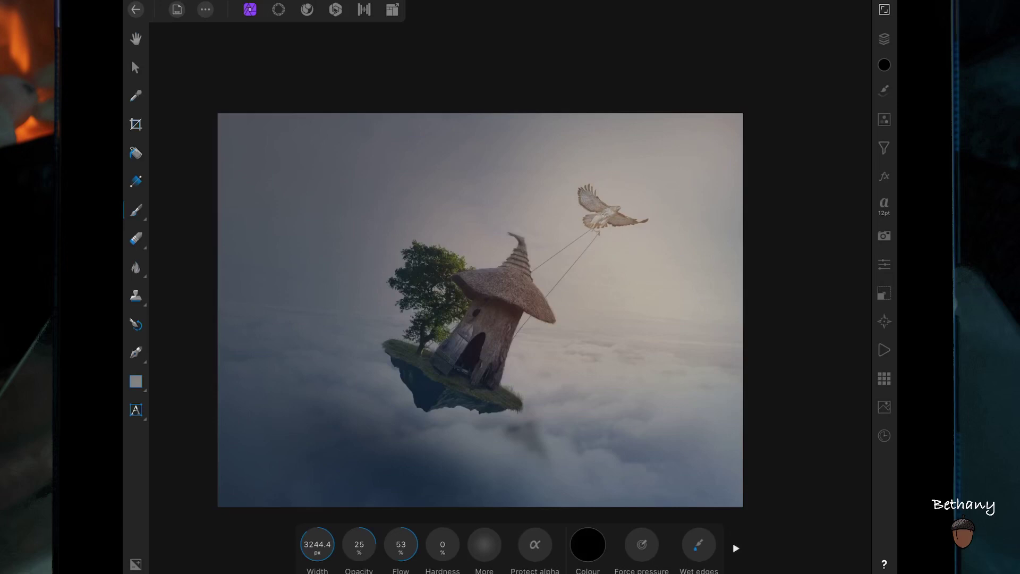
left_click_drag(420, 178, 471, 220)
left_click_drag(725, 319, 729, 401)
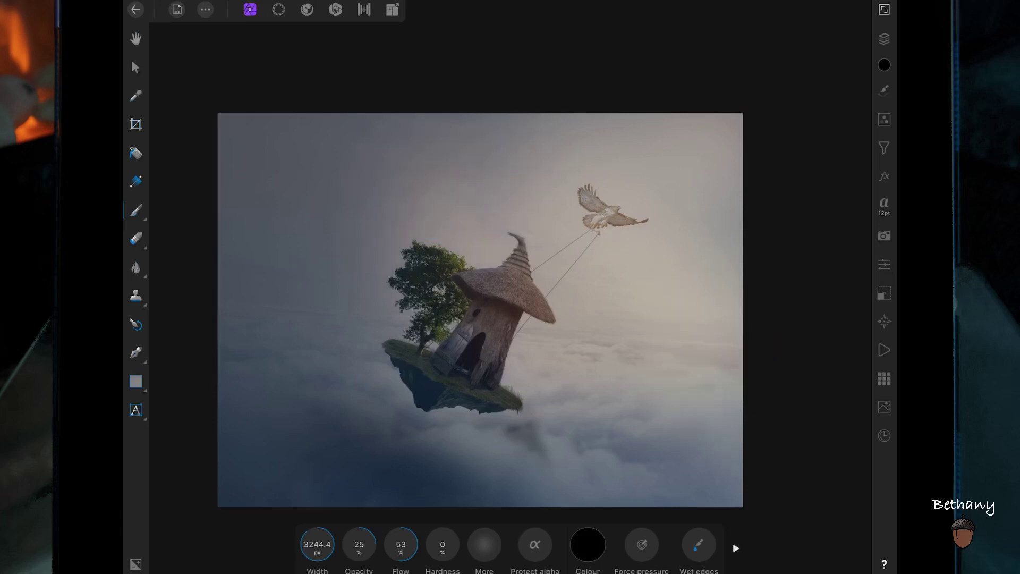
left_click(884, 39)
Add a new pixel layer and set the brush colour to light peach
left_click(815, 36)
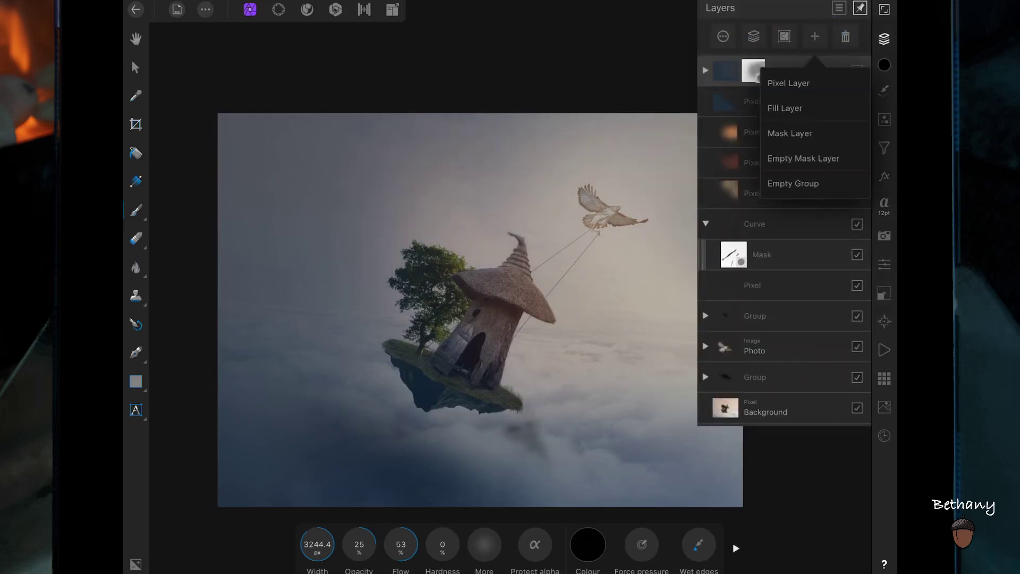
left_click(789, 83)
left_click(587, 545)
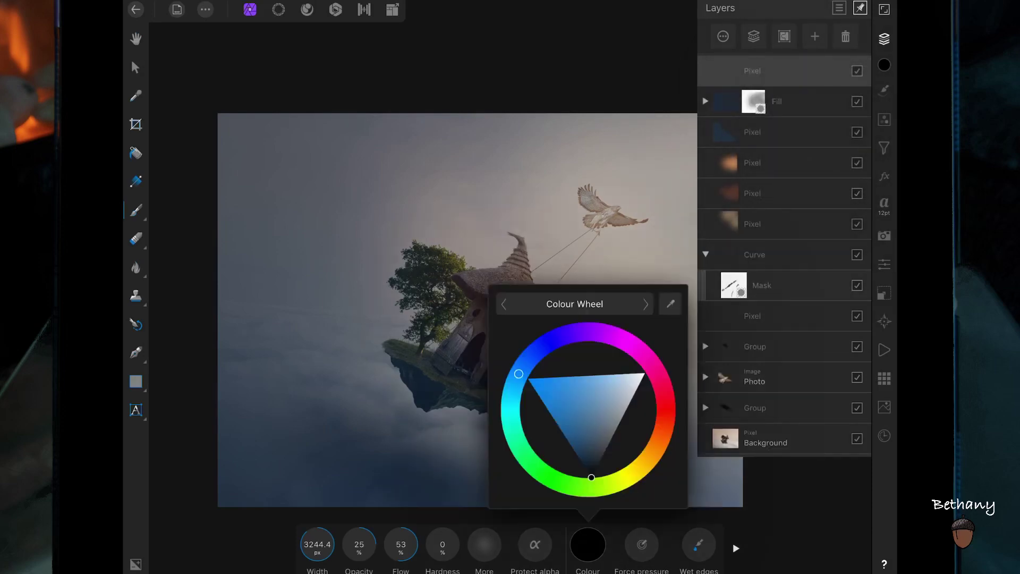
left_click_drag(519, 373, 658, 443)
left_click(563, 432)
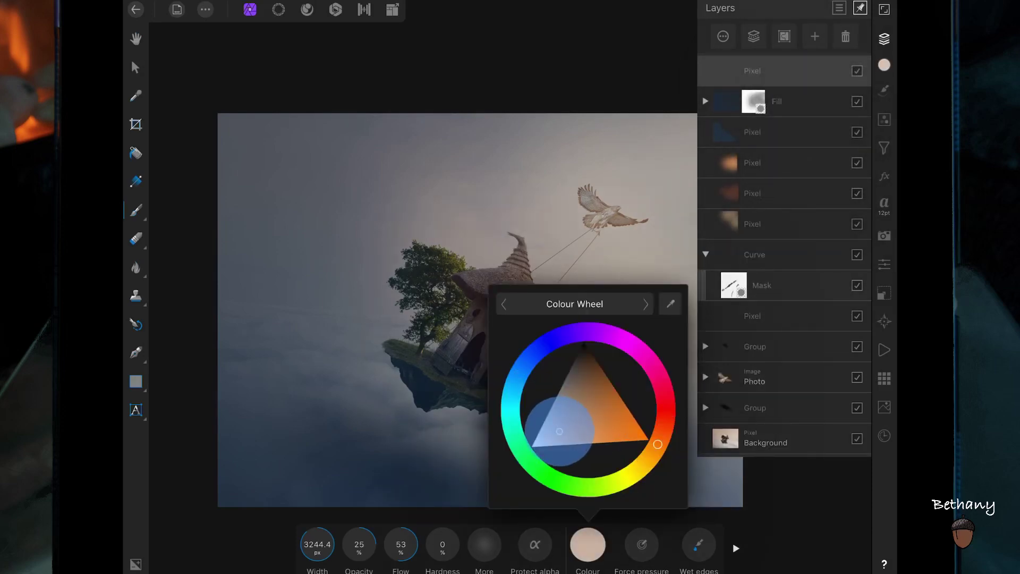
left_click(885, 39)
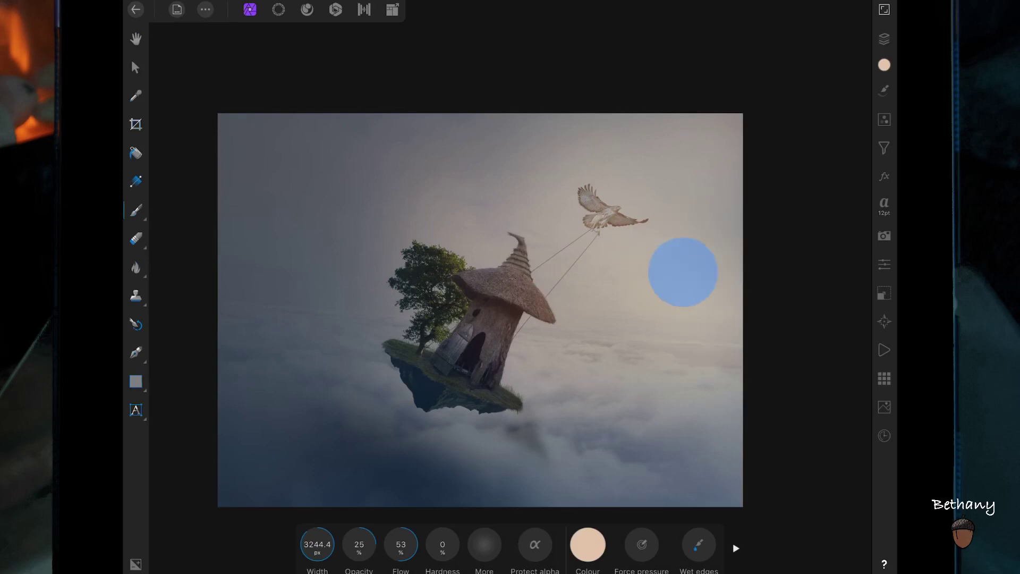
left_click(885, 39)
left_click(885, 39)
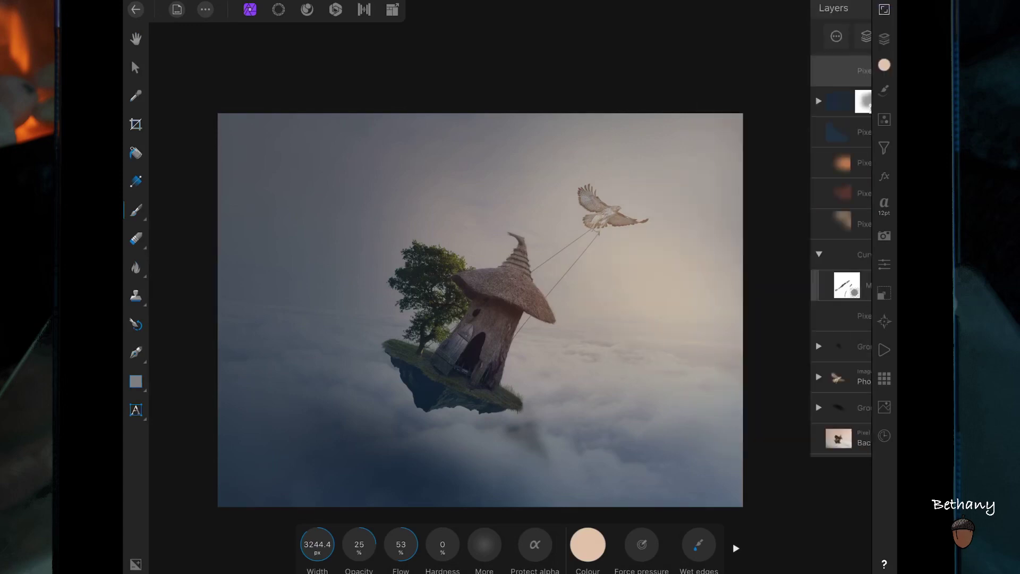
Paint a peach glow at full brush opacity over the sky around the hawk and rope
left_click_drag(360, 544, 404, 545)
left_click(675, 292)
left_click(584, 300)
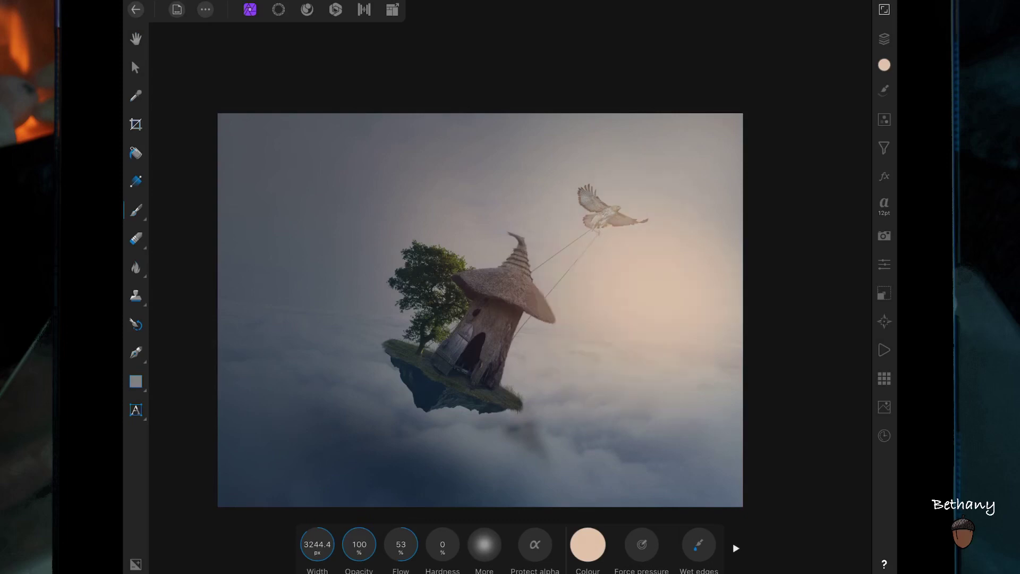
left_click(637, 202)
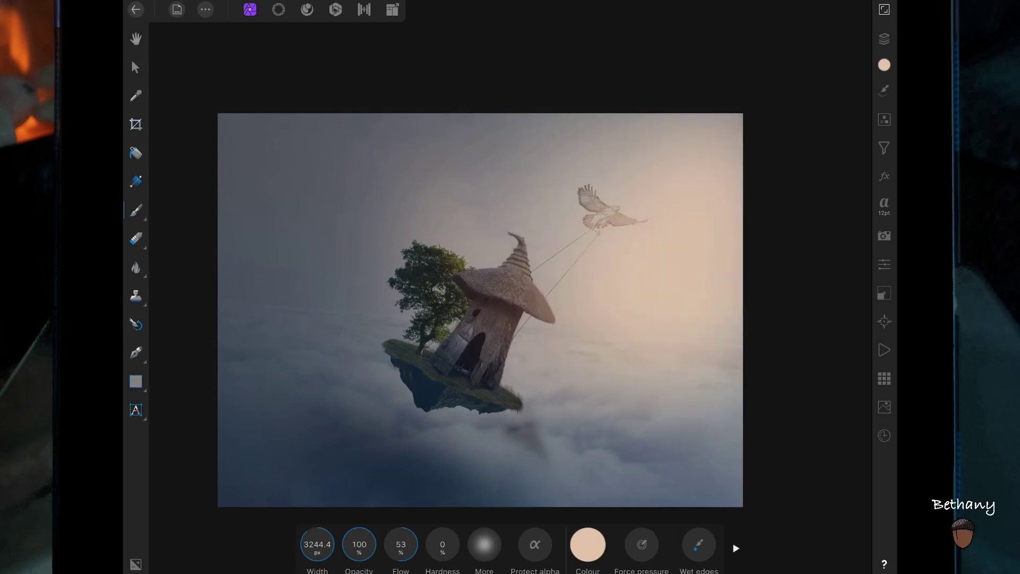
left_click(569, 261)
Blend the peach glow layer as Screen and move the hawk Photo layer to the top
left_click(884, 39)
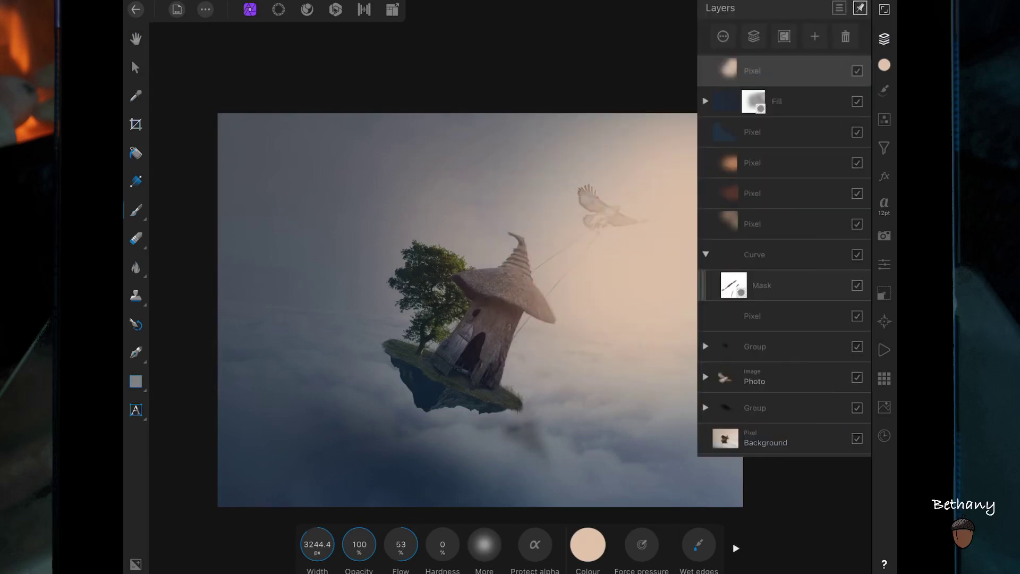
left_click(781, 70)
left_click(783, 113)
left_click(632, 418)
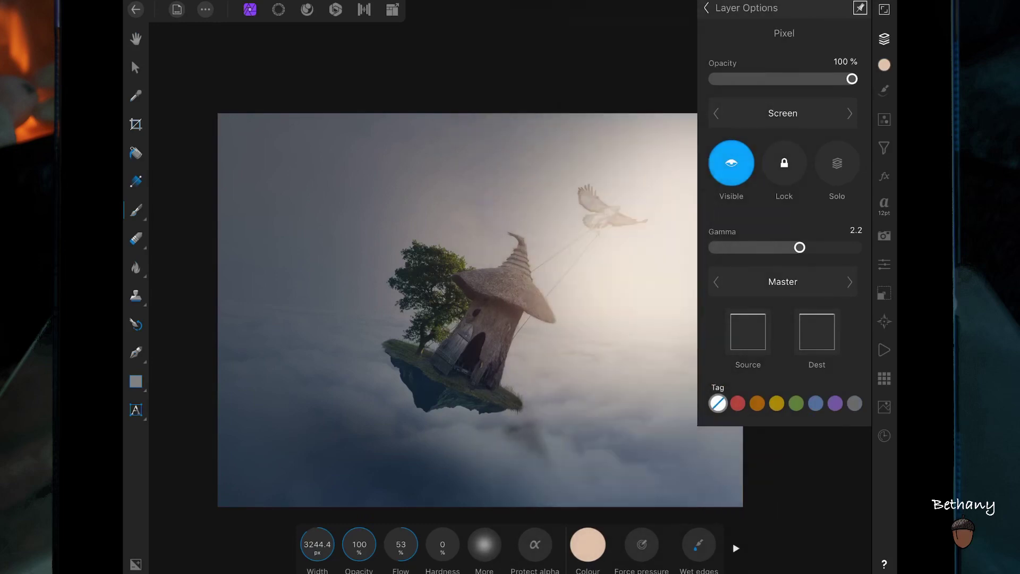
left_click_drag(820, 87, 793, 89)
left_click_drag(792, 376, 798, 69)
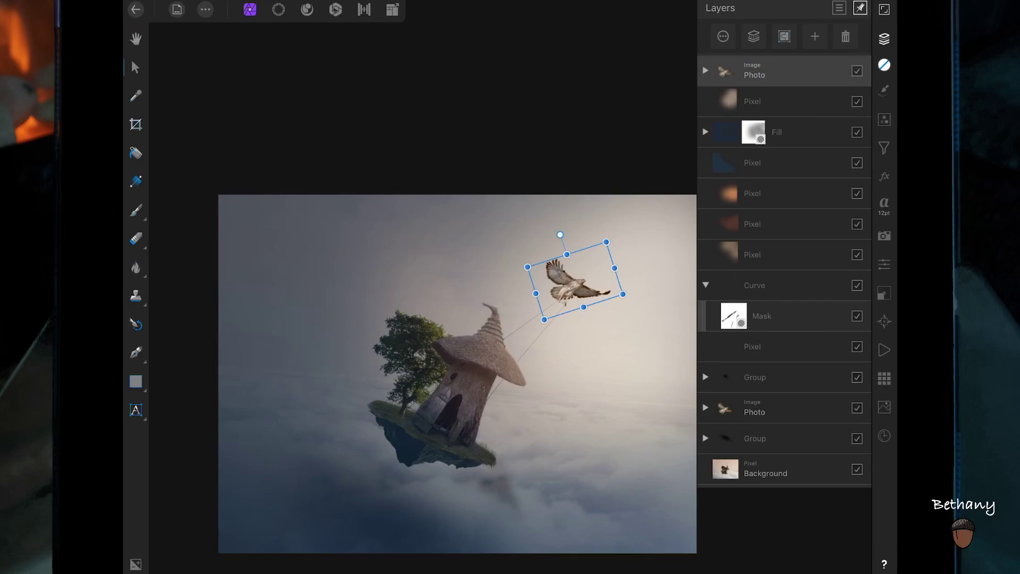
Lower the hawk Photo layer's opacity and add a new pixel layer above Background
left_click(754, 70)
mouse_move(847, 64)
left_mouse_down()
mouse_move(814, 87)
mouse_move(800, 79)
left_mouse_up()
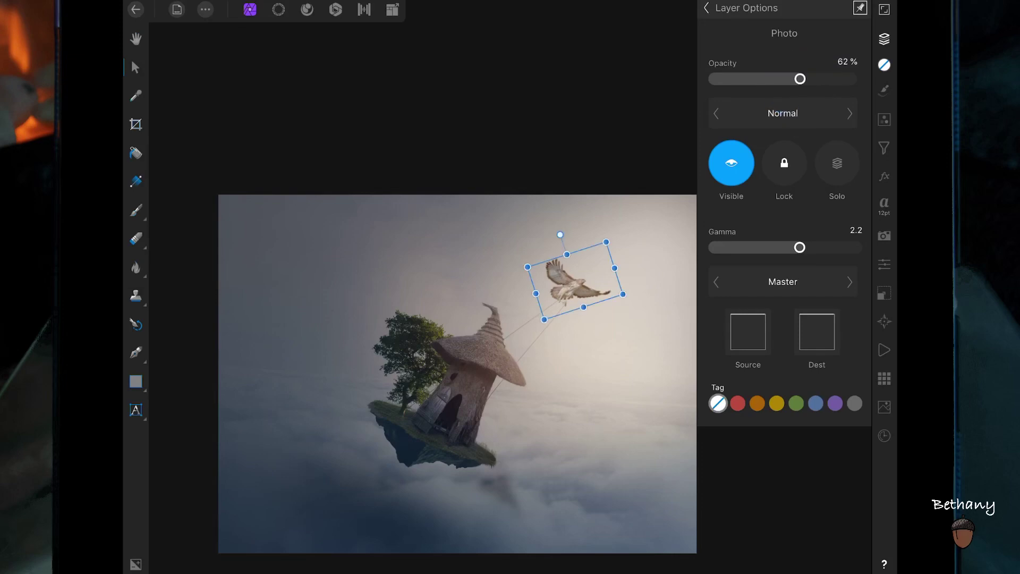
left_click(707, 7)
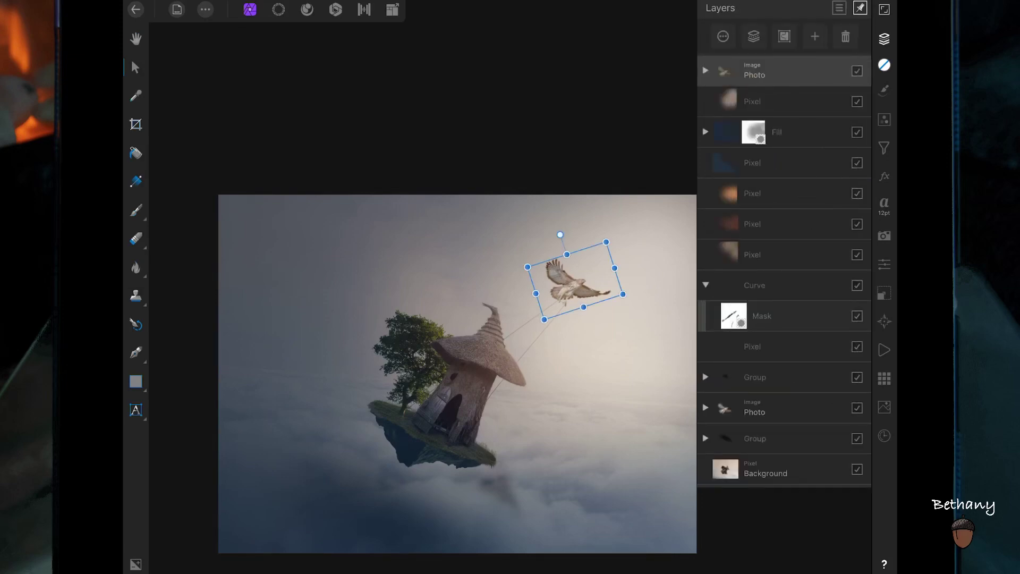
left_click(776, 469)
left_click(815, 36)
left_click(787, 81)
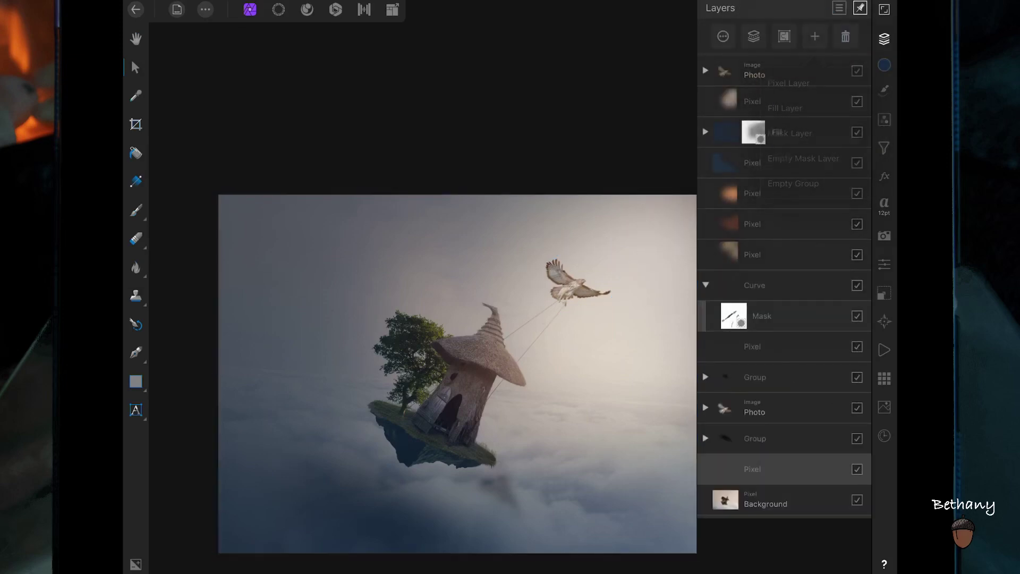
With a much smaller brush, dab beige haze over the house cap, tree, door and island underside
left_click(136, 210)
mouse_move(317, 544)
left_mouse_down()
mouse_move(274, 529)
mouse_move(244, 558)
left_mouse_up()
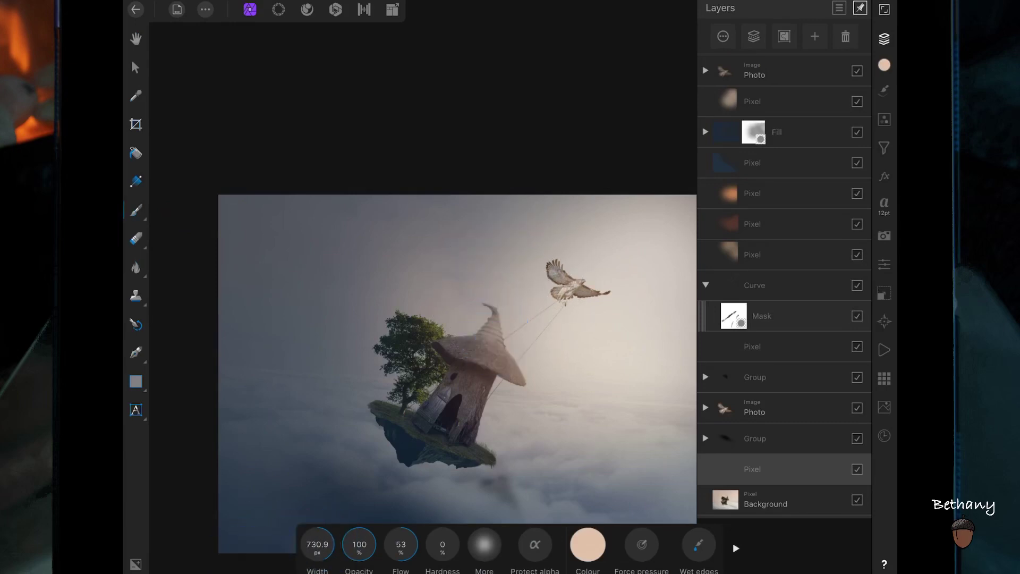
left_click_drag(489, 324, 510, 366)
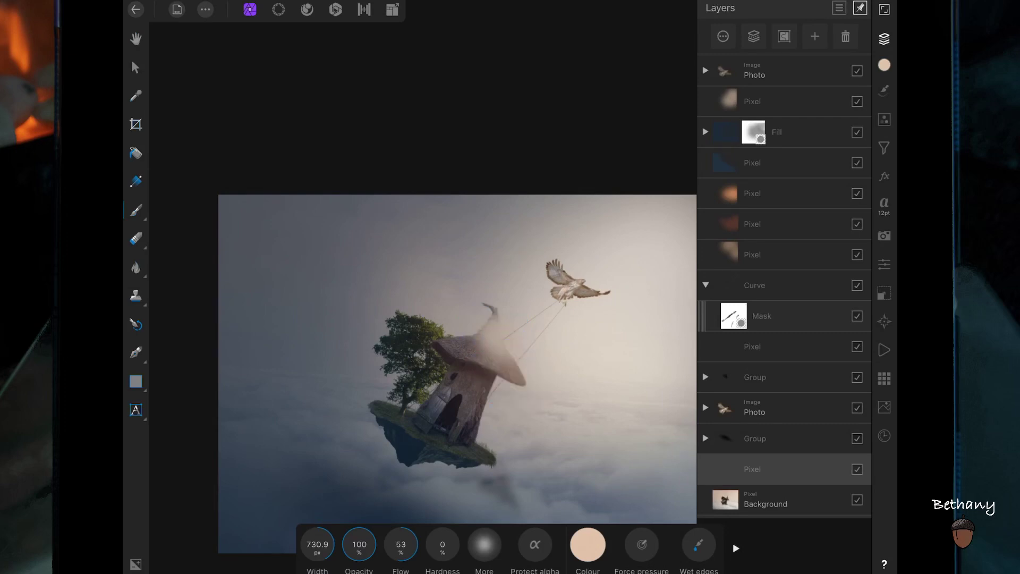
left_click_drag(474, 451, 478, 455)
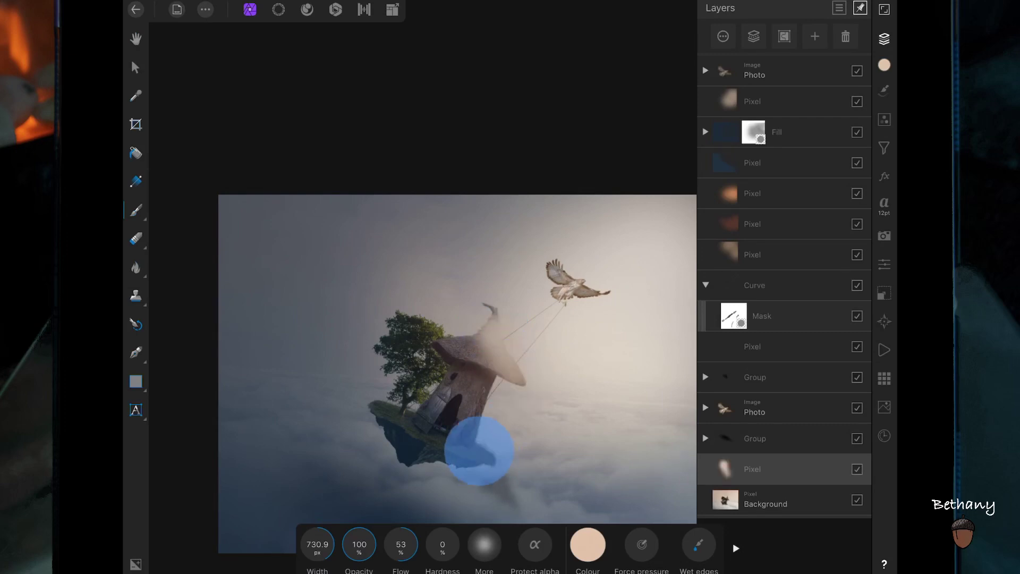
left_click_drag(428, 327, 434, 369)
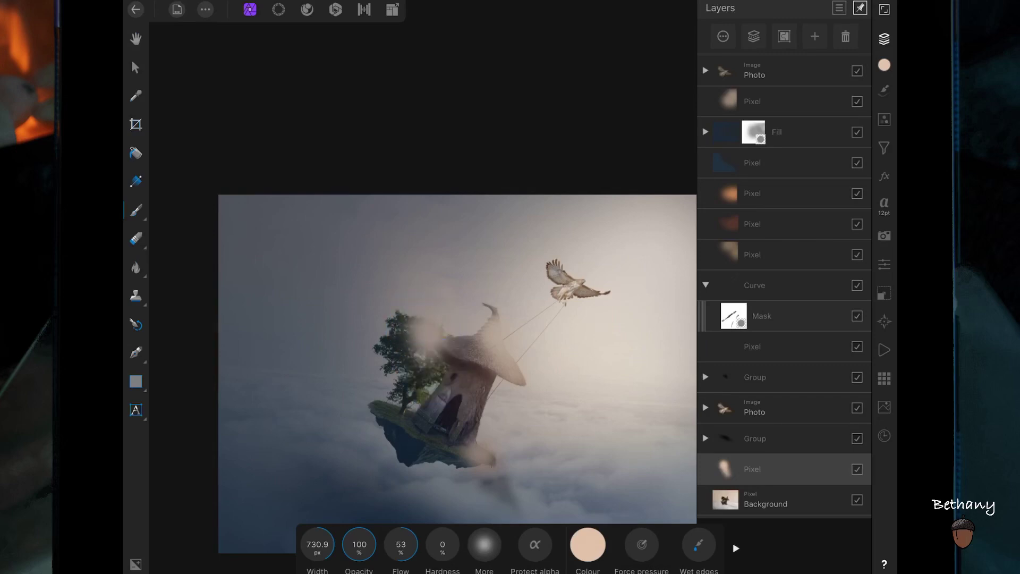
left_click_drag(588, 294, 587, 295)
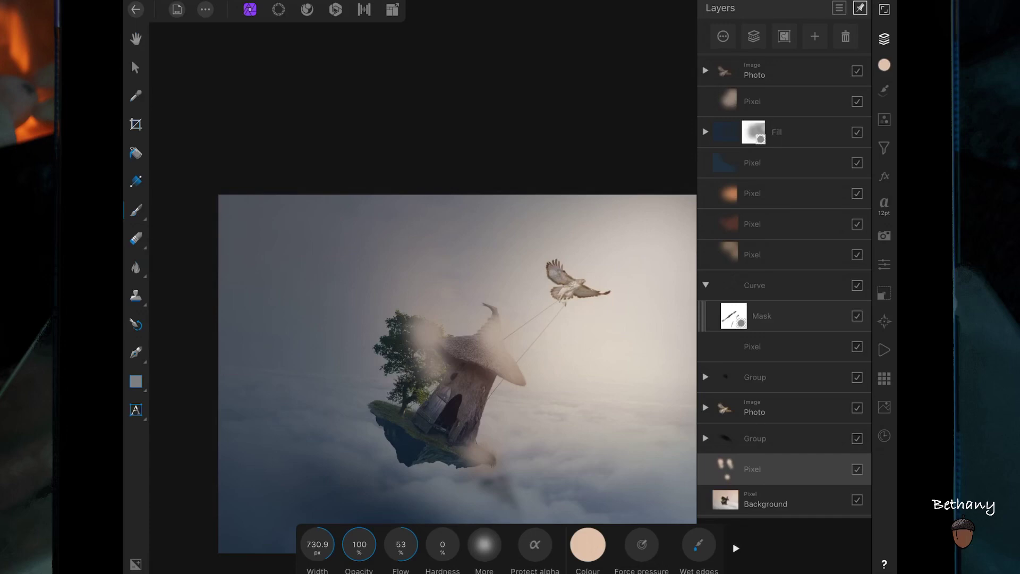
mouse_move(473, 418)
left_mouse_down()
mouse_move(472, 410)
mouse_move(461, 440)
left_mouse_up()
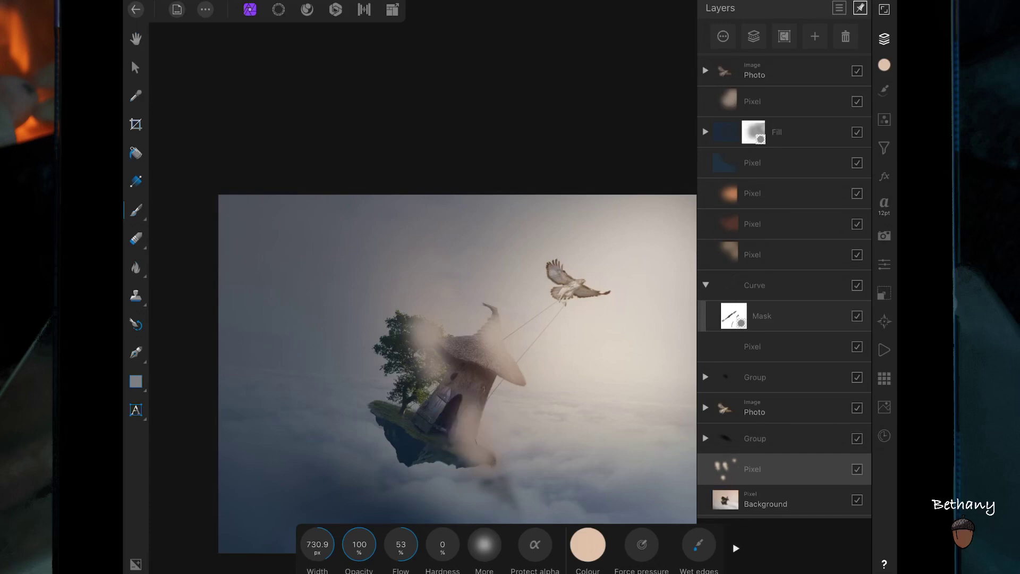
Set the beige haze layer to Colour Dodge at about 26% opacity and dab the house door
left_click(787, 468)
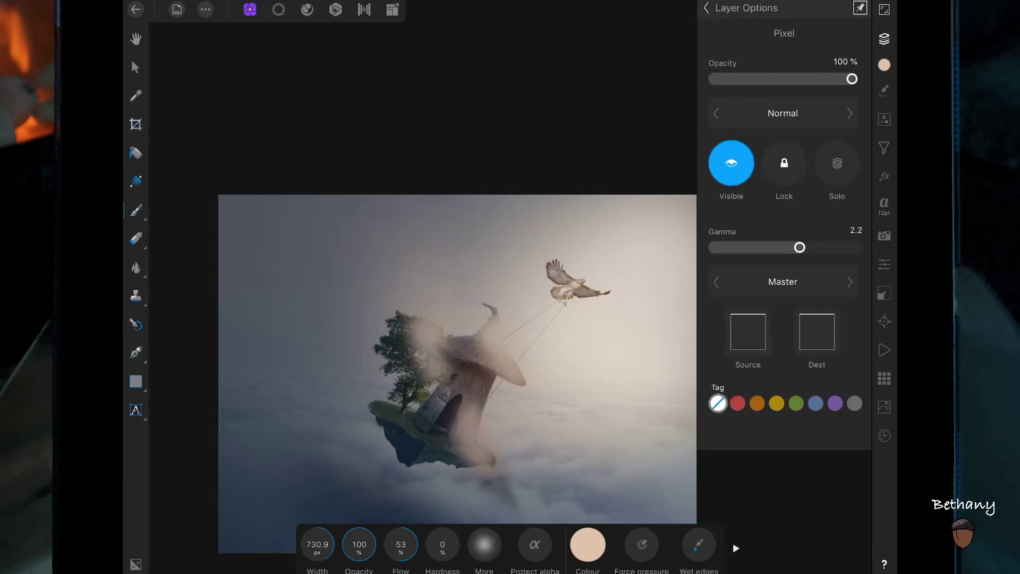
left_click(783, 112)
scroll(632, 259, "down", 5)
left_click(632, 259)
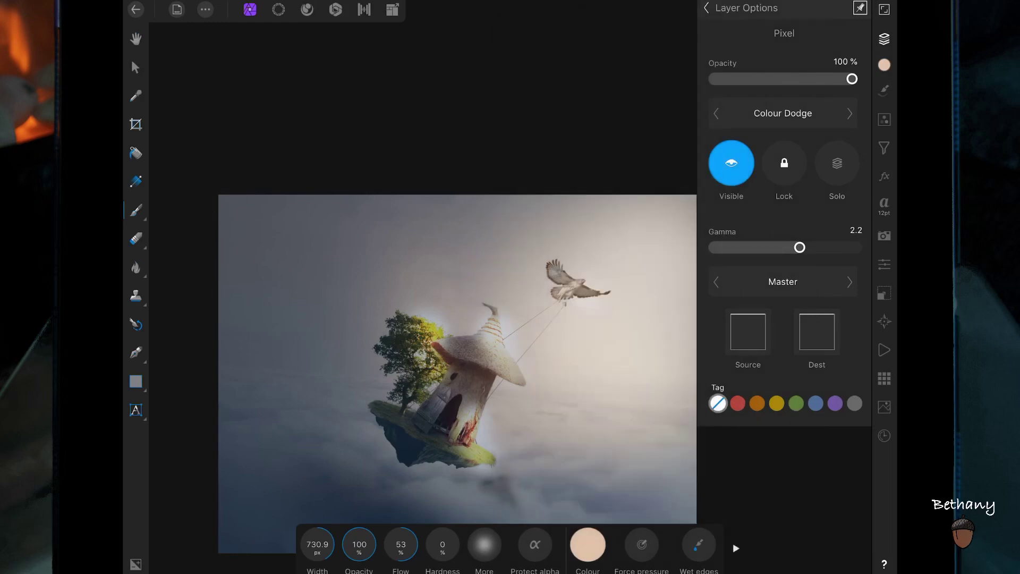
mouse_move(852, 79)
left_mouse_down()
mouse_move(732, 79)
mouse_move(750, 79)
left_mouse_up()
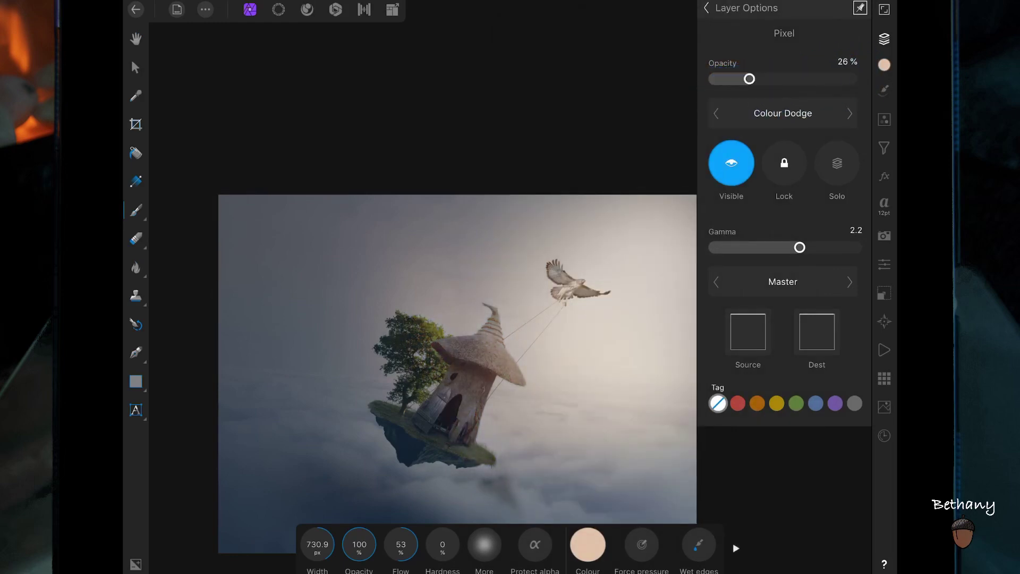
left_click(444, 441)
left_click(443, 452)
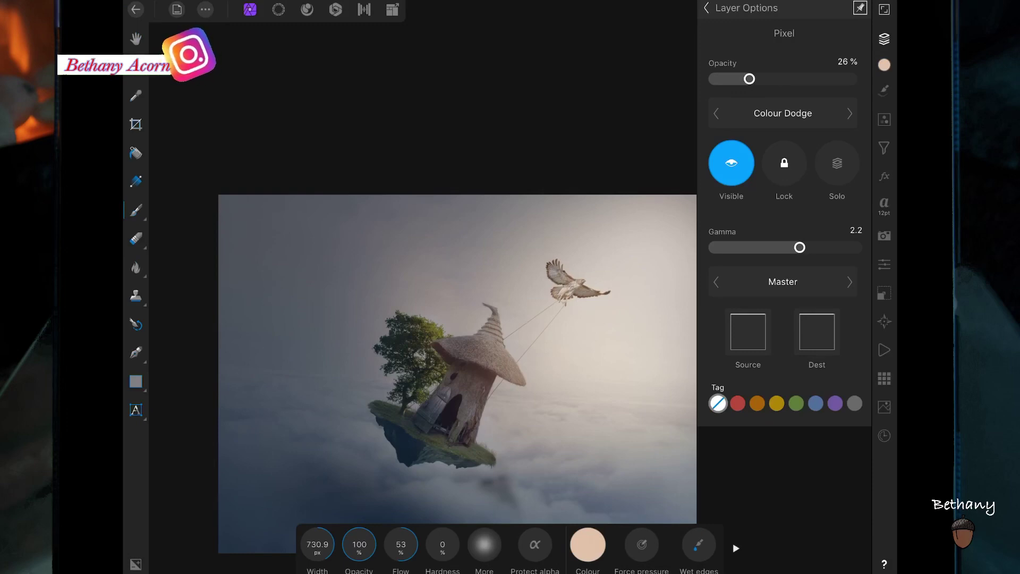
Adjust the Soft Light pixel layer's opacity to about 74%
left_click(707, 8)
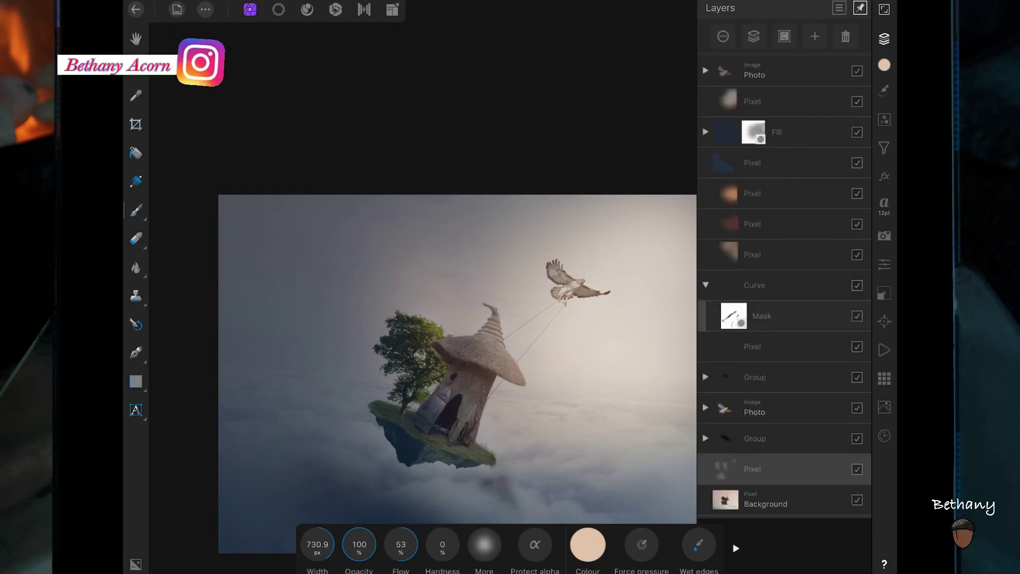
left_click(753, 163)
left_click(752, 163)
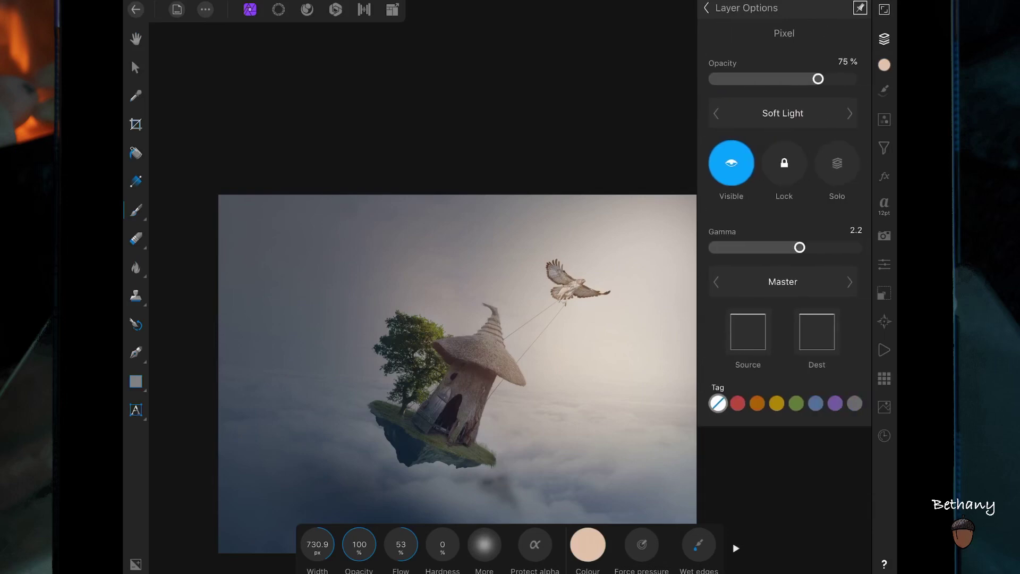
mouse_move(818, 79)
left_mouse_down()
mouse_move(728, 79)
mouse_move(815, 78)
left_mouse_up()
Close Layer Options and the Layers panel, then zoom out to show the whole composition
left_click(790, 16)
left_click(884, 39)
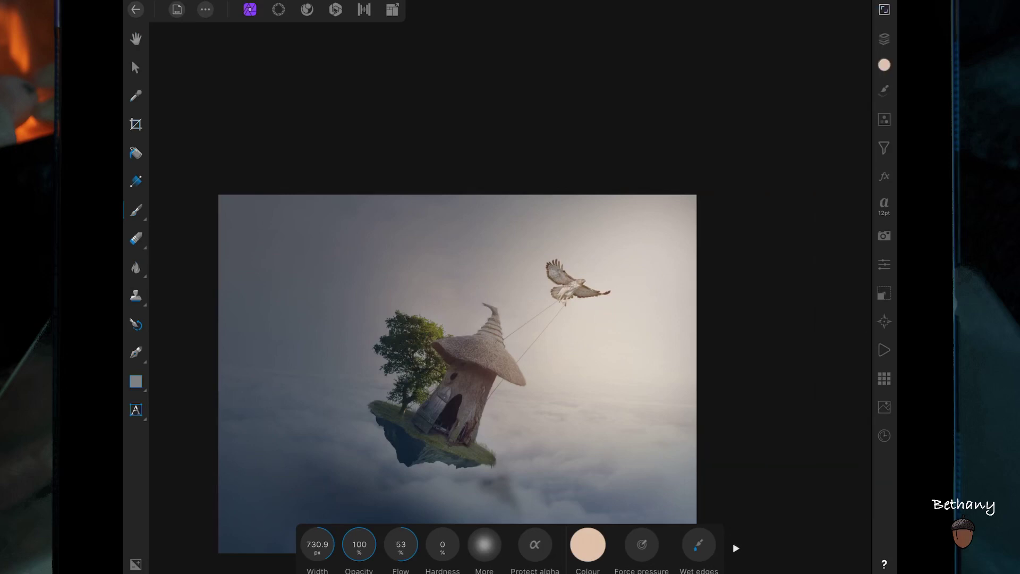
left_click_drag(600, 303, 631, 221)
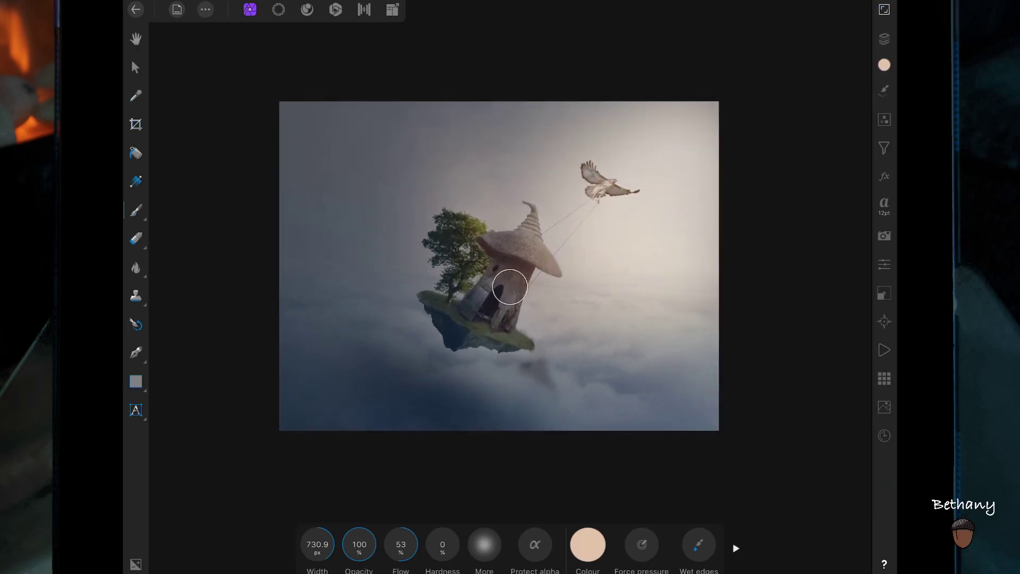